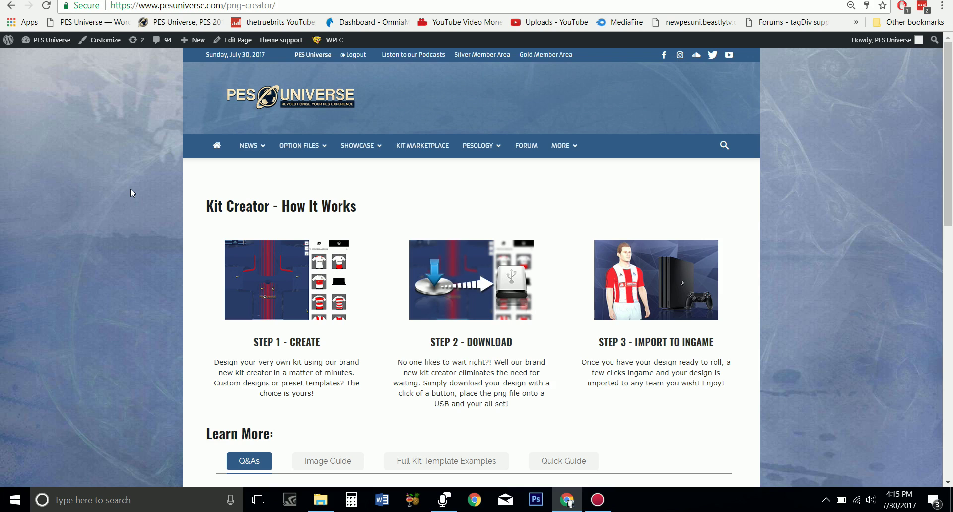
# Step: Review the Kit Creator's three how-it-works steps and the Q&A on cost and registration for uploading a logo and sponsor
pyautogui.scroll(-1, 130, 189)
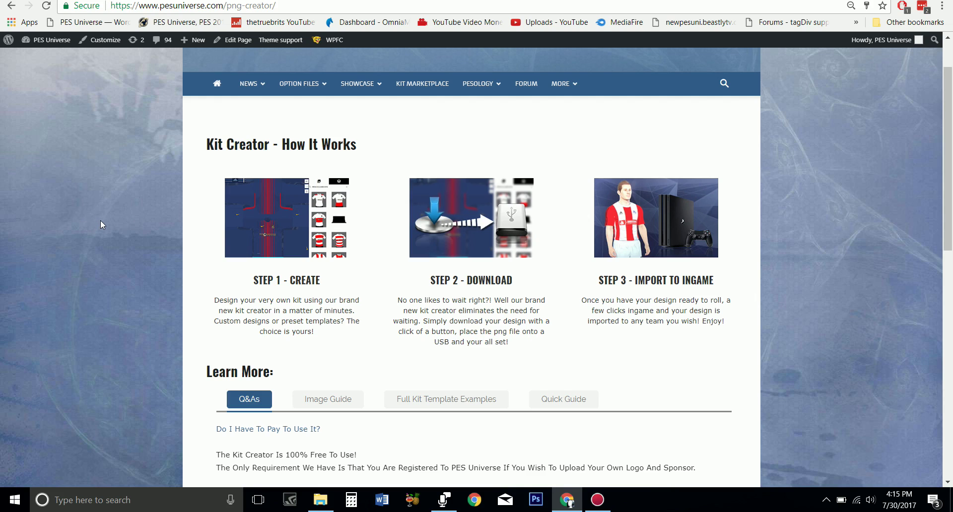
pyautogui.scroll(-1, 229, 229)
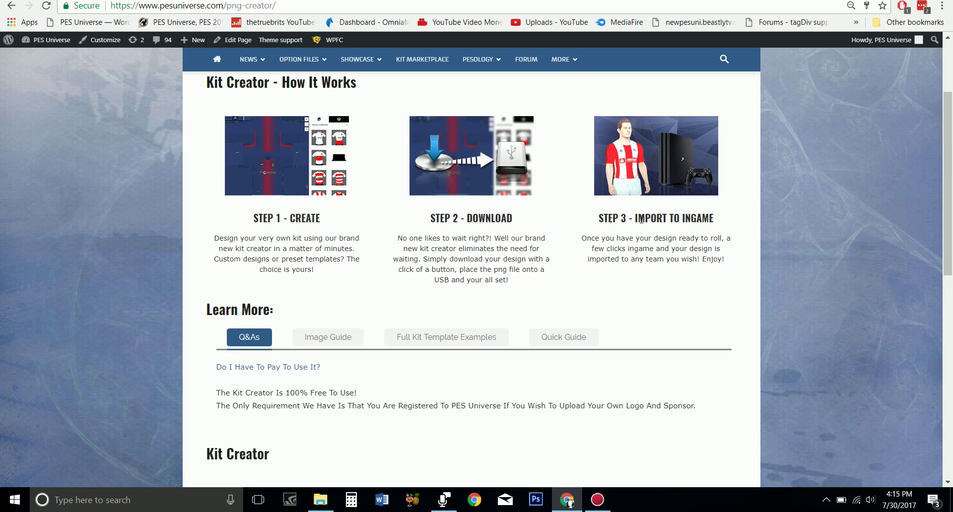
pyautogui.moveTo(626, 218); pyautogui.dragTo(719, 227)
pyautogui.click(719, 226)
pyautogui.scroll(-3, 368, 165)
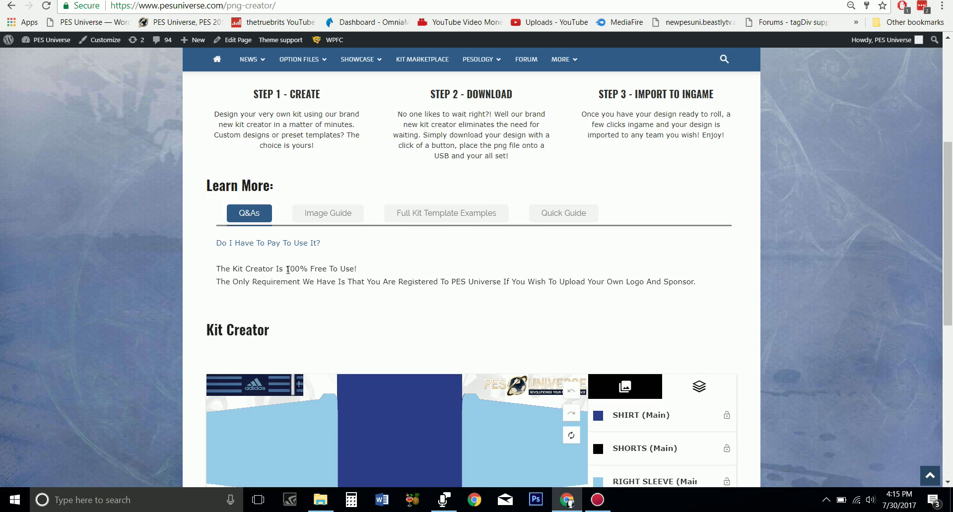
pyautogui.moveTo(287, 269); pyautogui.dragTo(353, 268)
pyautogui.click(368, 269)
pyautogui.moveTo(607, 281); pyautogui.dragTo(693, 286)
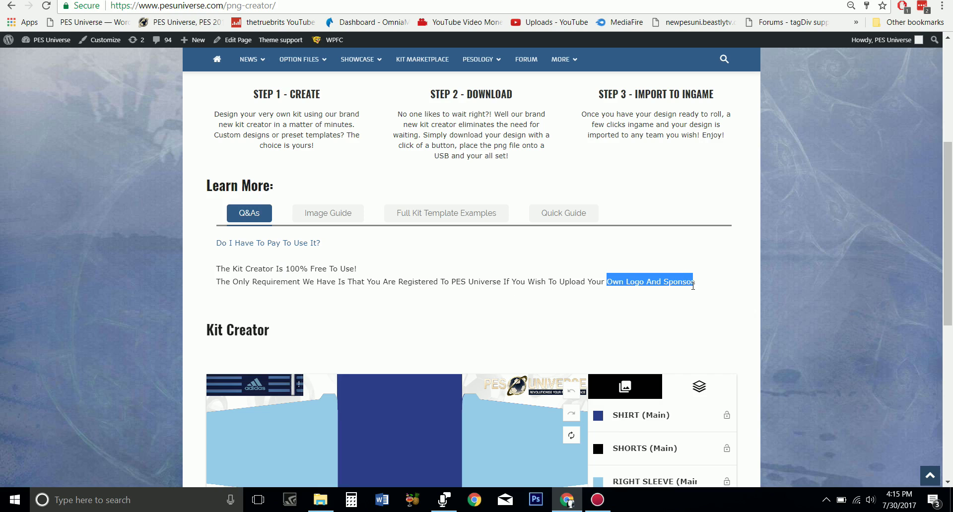
pyautogui.click(452, 243)
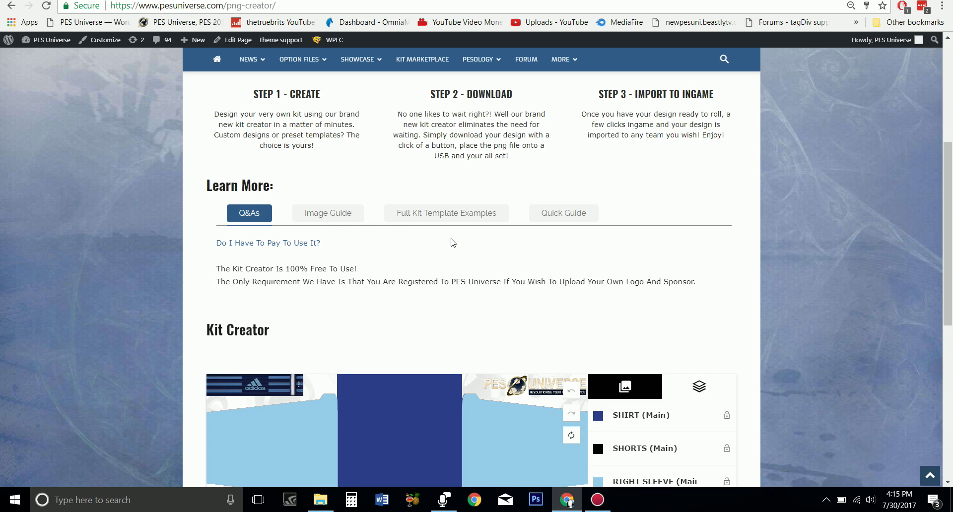
# Step: Look through the Image Guide, Full Kit Template Examples and Quick Guide sections, ending back on the Q&As
pyautogui.click(335, 217)
pyautogui.moveTo(548, 258)
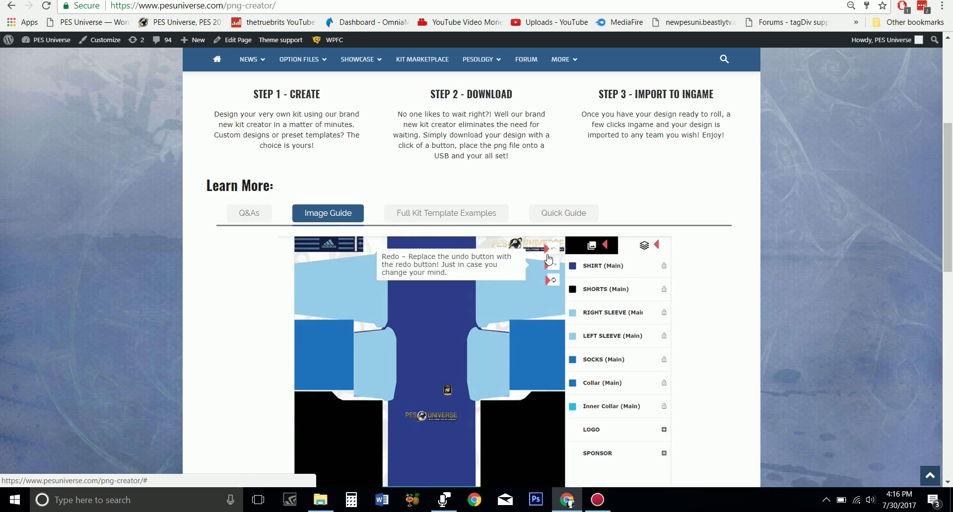
pyautogui.click(429, 217)
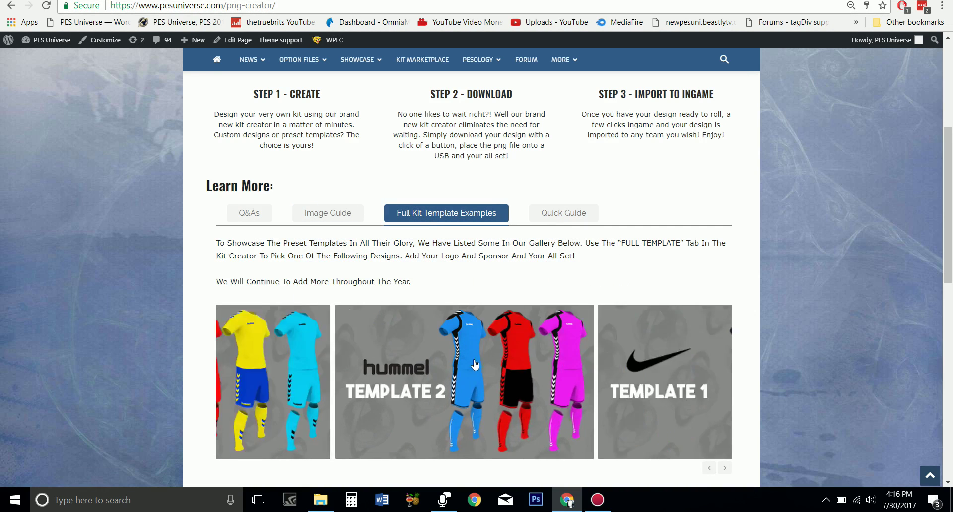
pyautogui.click(557, 218)
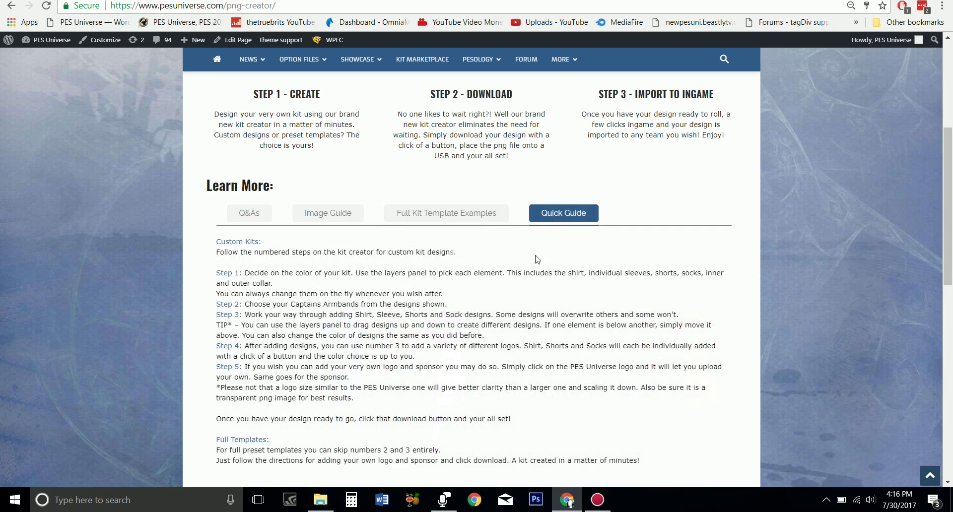
pyautogui.scroll(-1, 376, 260)
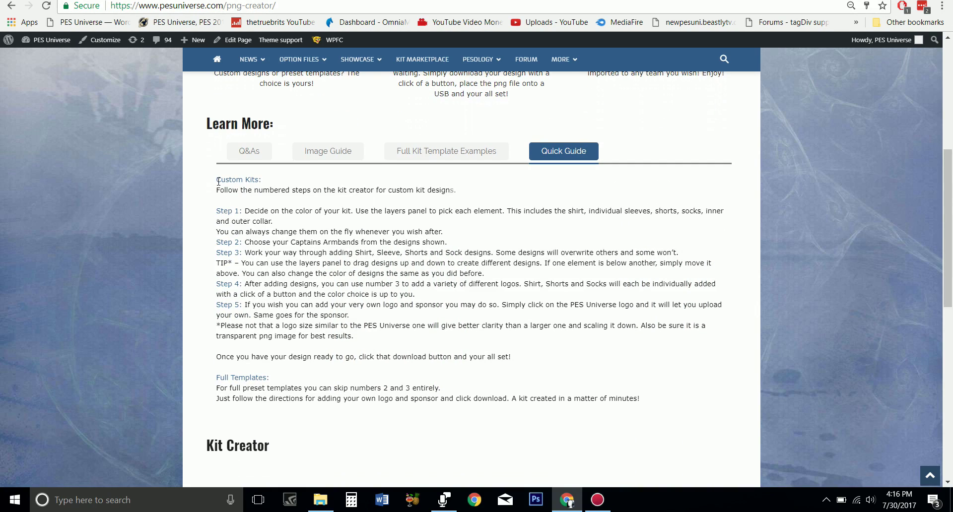
pyautogui.moveTo(218, 181); pyautogui.dragTo(661, 394)
pyautogui.click(583, 358)
pyautogui.click(248, 150)
# Step: Go to the kit creator, view its design categories and return to the list of kit layers
pyautogui.scroll(-3, 148, 231)
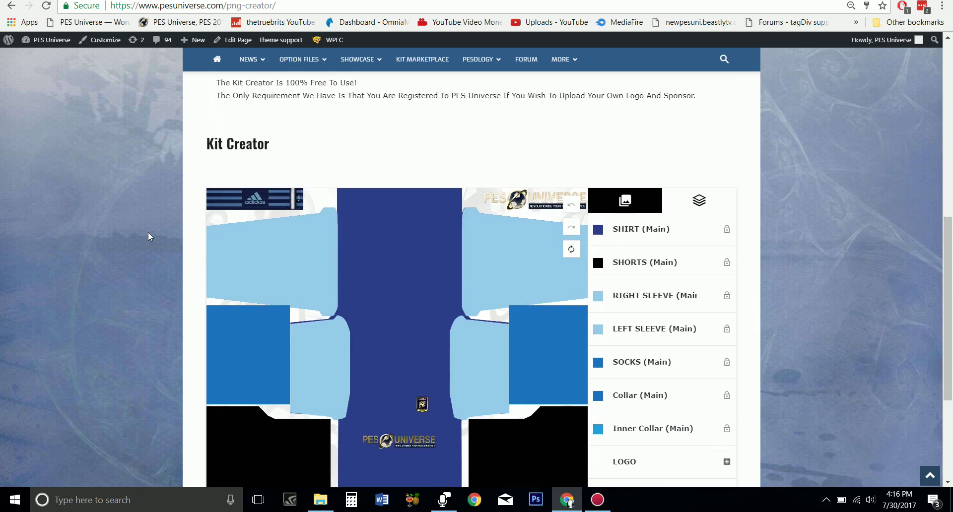
pyautogui.moveTo(947, 301); pyautogui.dragTo(946, 315)
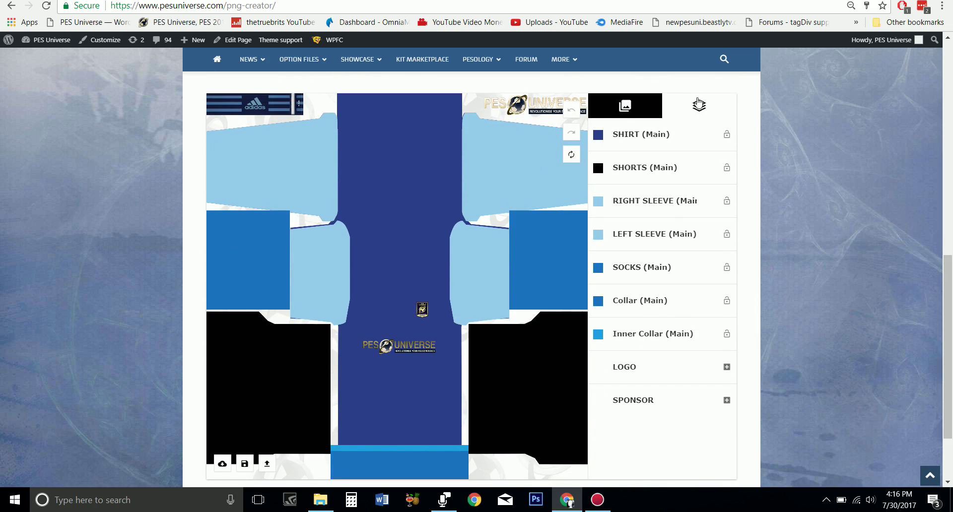
pyautogui.click(647, 107)
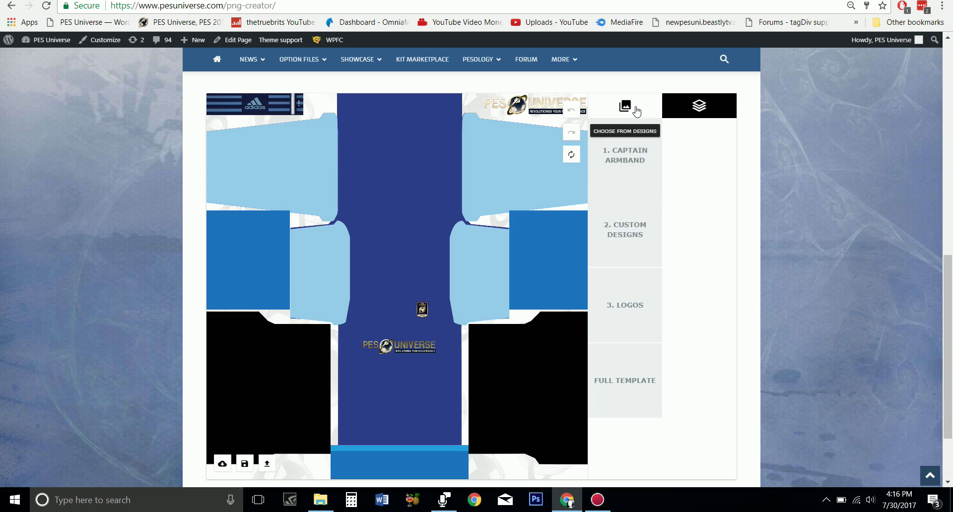
pyautogui.click(703, 107)
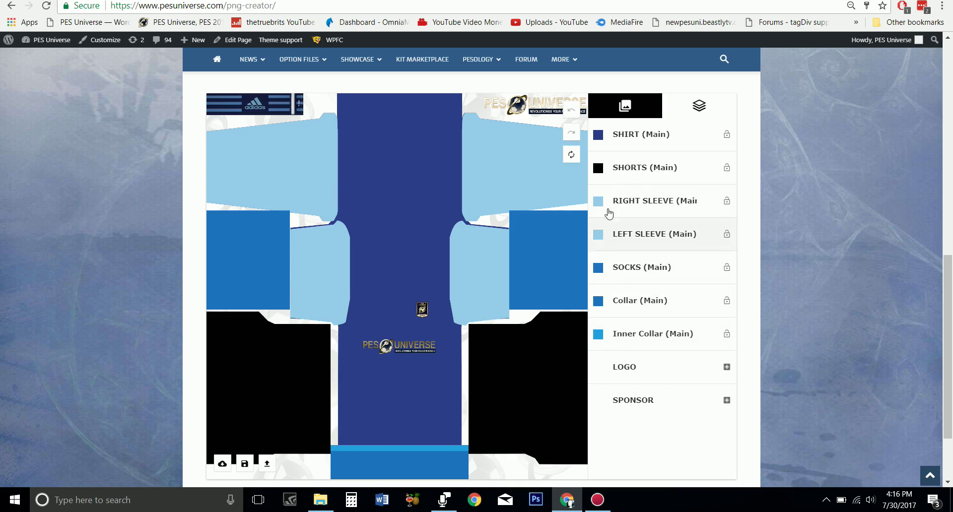
# Step: Set the main shirt colour to red #d81b09 and copy its hex code
pyautogui.click(599, 139)
pyautogui.moveTo(677, 160); pyautogui.dragTo(661, 149)
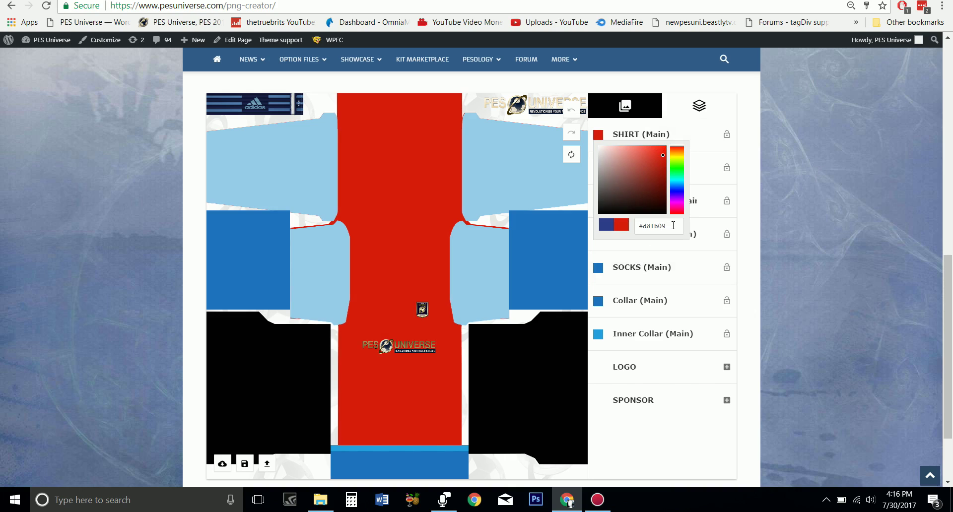
pyautogui.moveTo(674, 225); pyautogui.dragTo(639, 226)
pyautogui.rightClick(642, 223)
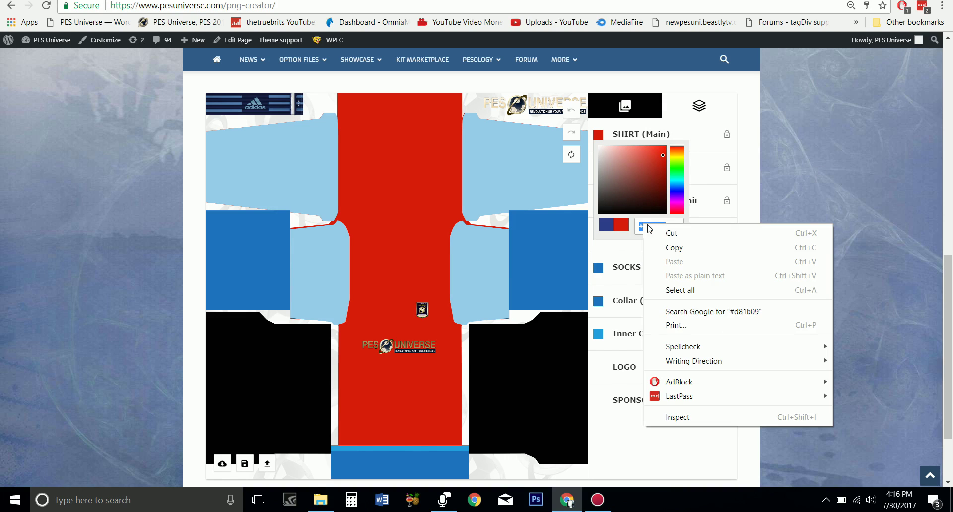
pyautogui.click(669, 247)
pyautogui.click(771, 192)
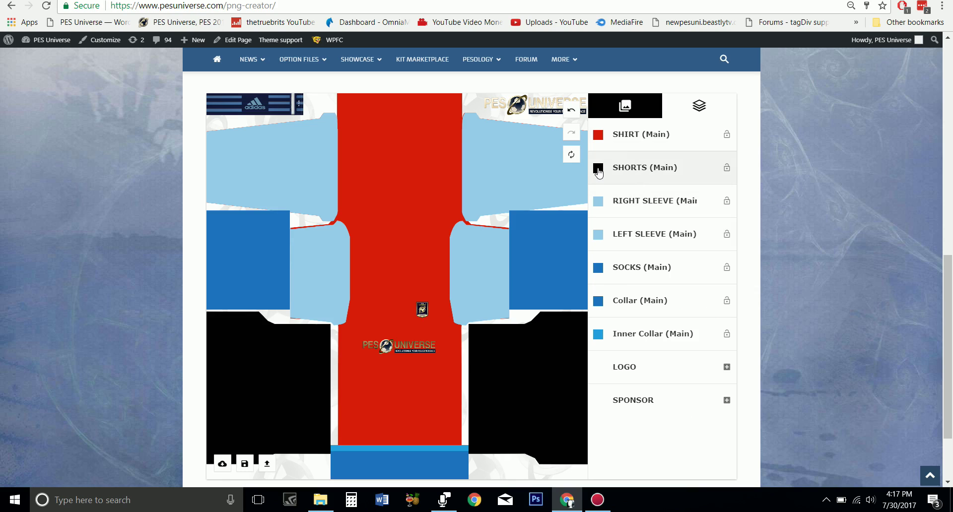
# Step: Recolour the main right sleeve with the shirt's copied red, #d81b09
pyautogui.click(599, 207)
pyautogui.moveTo(631, 226)
pyautogui.mouseDown()
pyautogui.moveTo(630, 244)
pyautogui.moveTo(603, 274)
pyautogui.mouseUp()
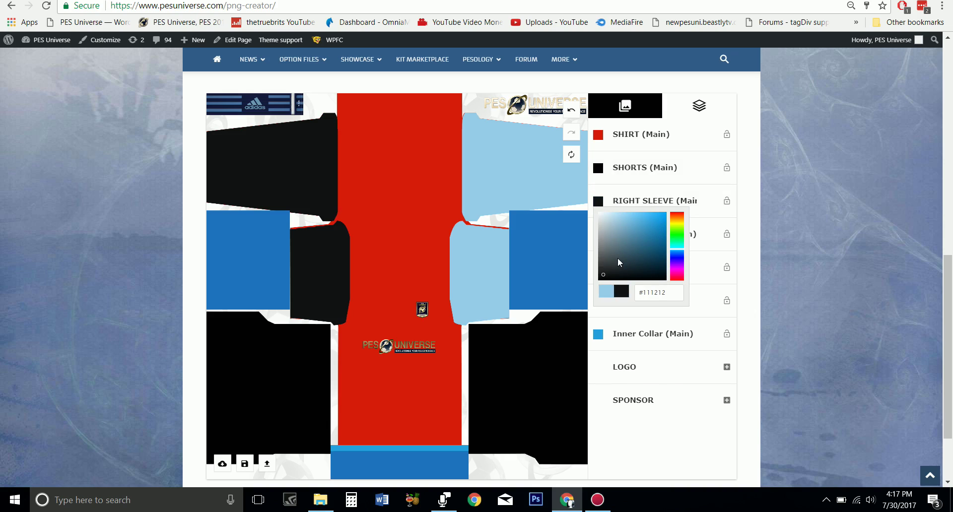
pyautogui.click(620, 233)
pyautogui.moveTo(665, 292); pyautogui.dragTo(636, 292)
pyautogui.rightClick(653, 292)
pyautogui.click(709, 122)
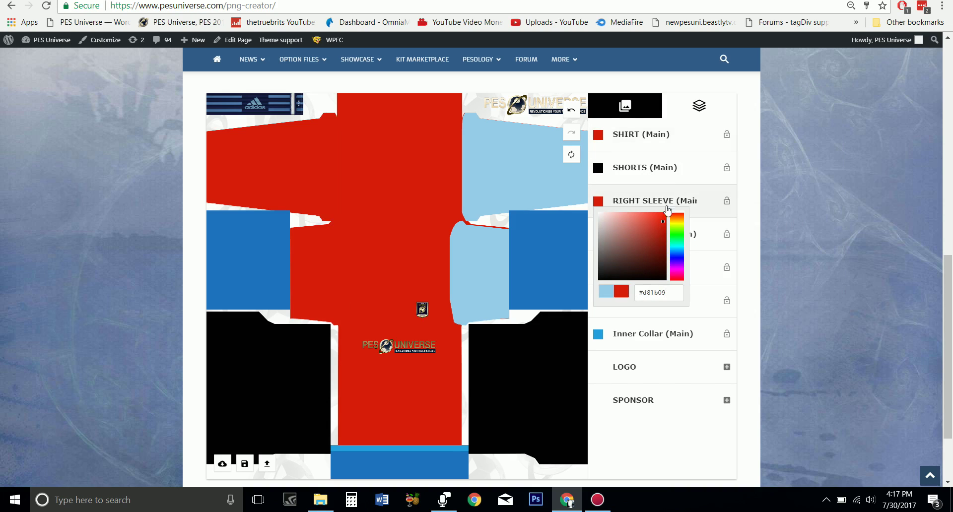
pyautogui.click(598, 201)
# Step: Apply the copied red #d81b09 to the main left sleeve
pyautogui.click(598, 234)
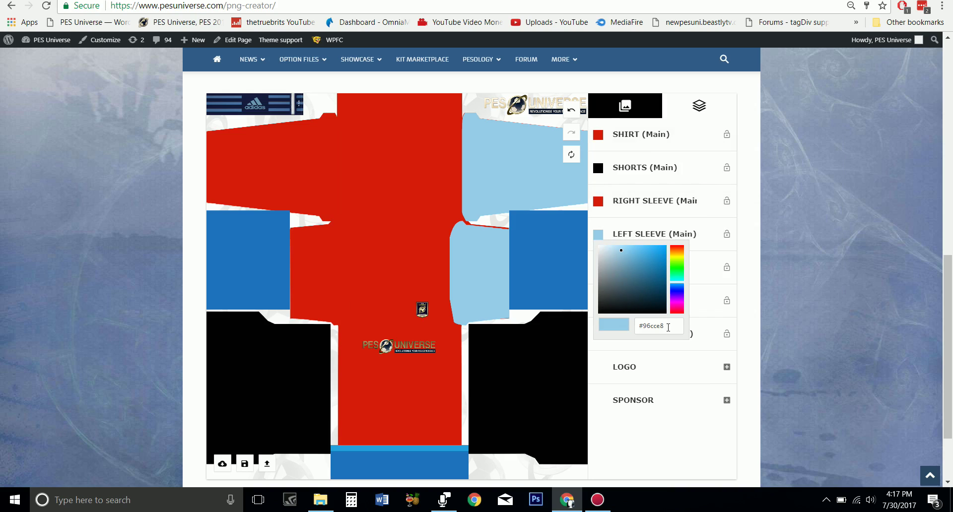
pyautogui.moveTo(668, 328); pyautogui.dragTo(640, 326)
pyautogui.rightClick(645, 326)
pyautogui.click(699, 173)
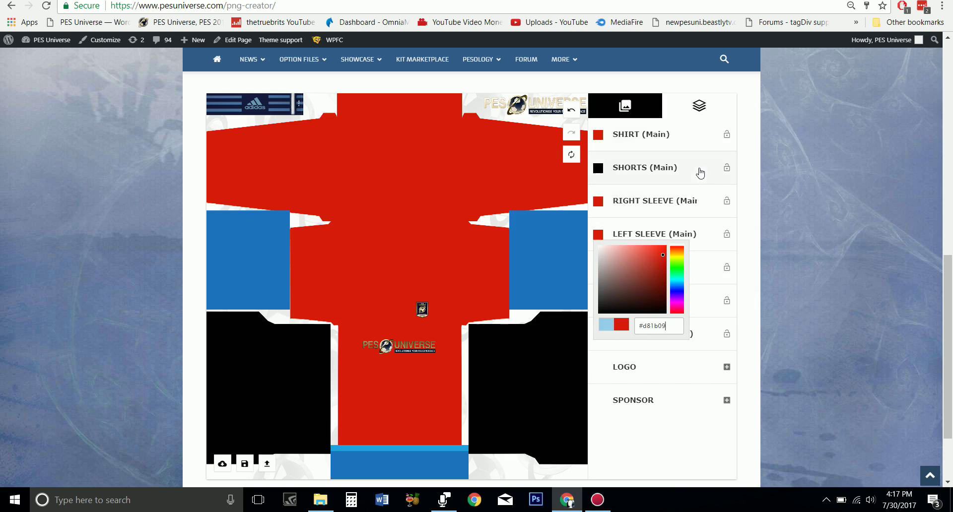
pyautogui.click(598, 237)
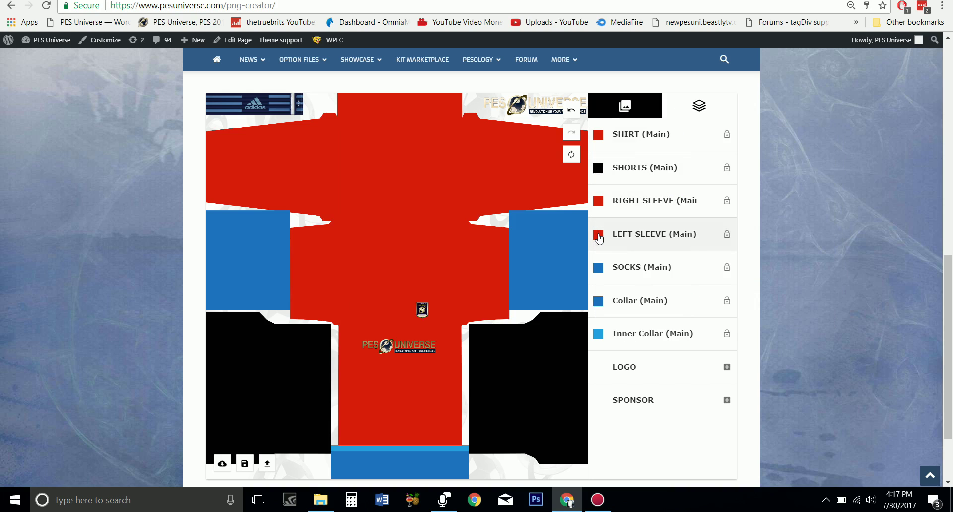
# Step: Set the main socks colour to black, #000000
pyautogui.click(597, 268)
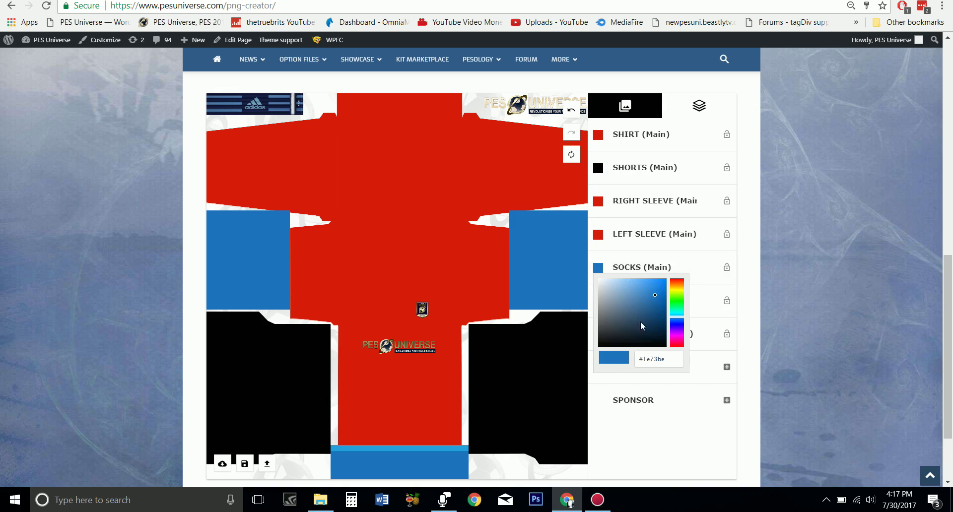
pyautogui.moveTo(616, 320)
pyautogui.mouseDown()
pyautogui.moveTo(598, 346)
pyautogui.moveTo(597, 279)
pyautogui.mouseUp()
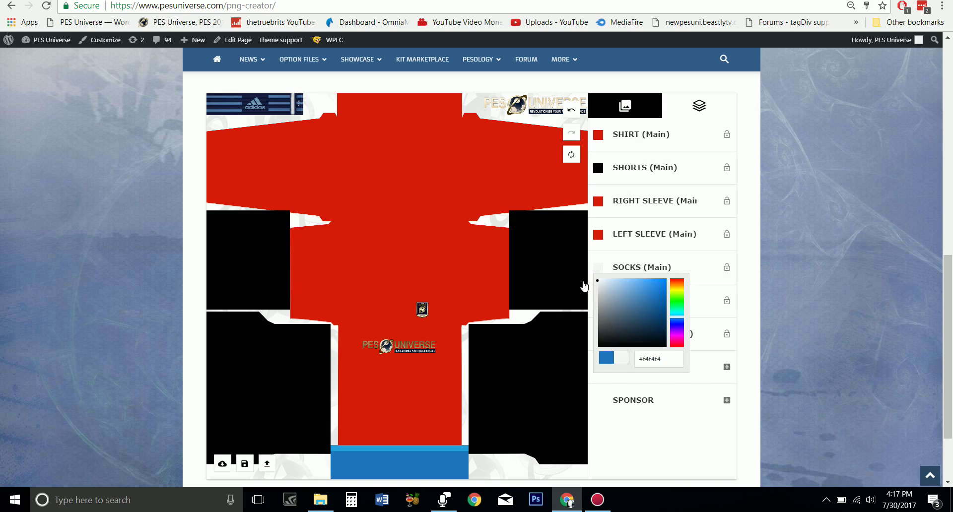
pyautogui.moveTo(621, 310); pyautogui.dragTo(585, 378)
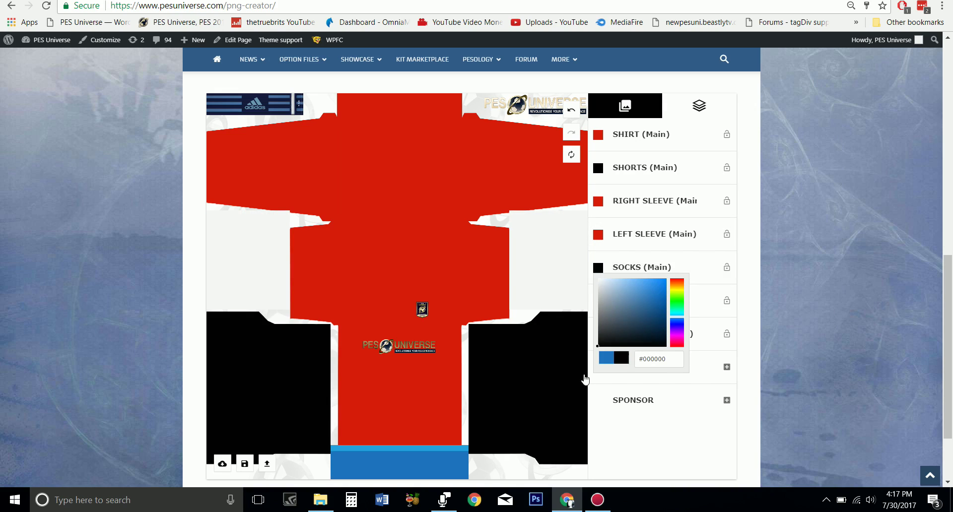
pyautogui.click(770, 284)
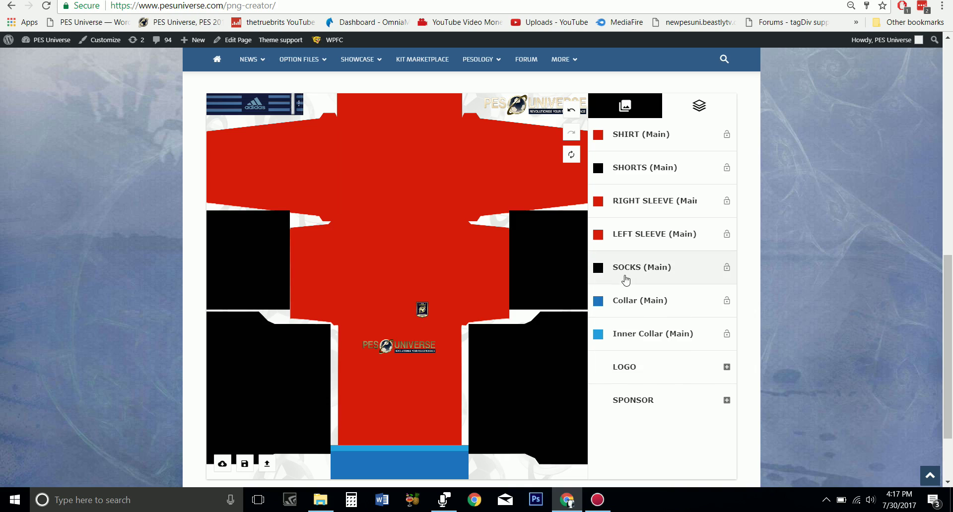
# Step: Change the main collar colour to black, #000000
pyautogui.click(598, 302)
pyautogui.moveTo(616, 329); pyautogui.dragTo(591, 393)
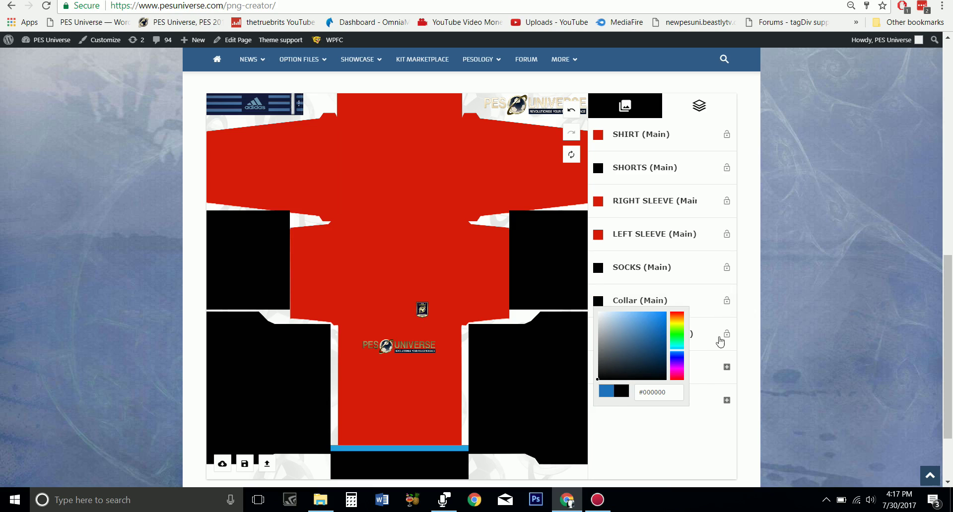
pyautogui.click(746, 321)
# Step: Set the main inner collar colour to the copied red, #d81b09
pyautogui.click(598, 334)
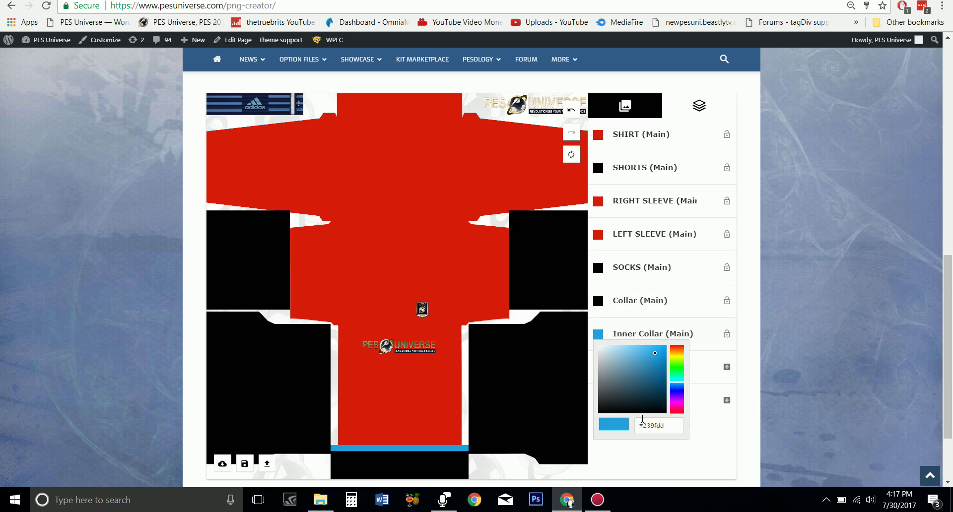
pyautogui.tripleClick(644, 422)
pyautogui.rightClick(656, 422)
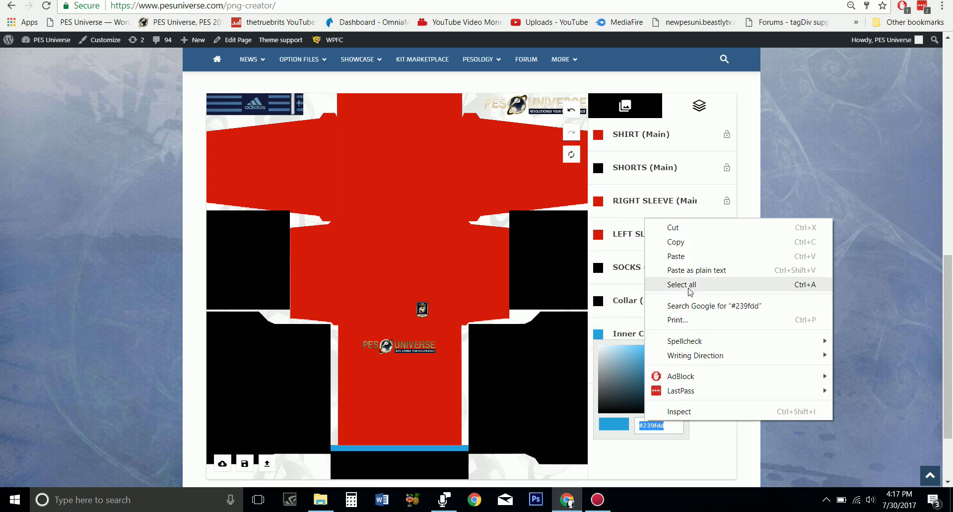
pyautogui.click(689, 256)
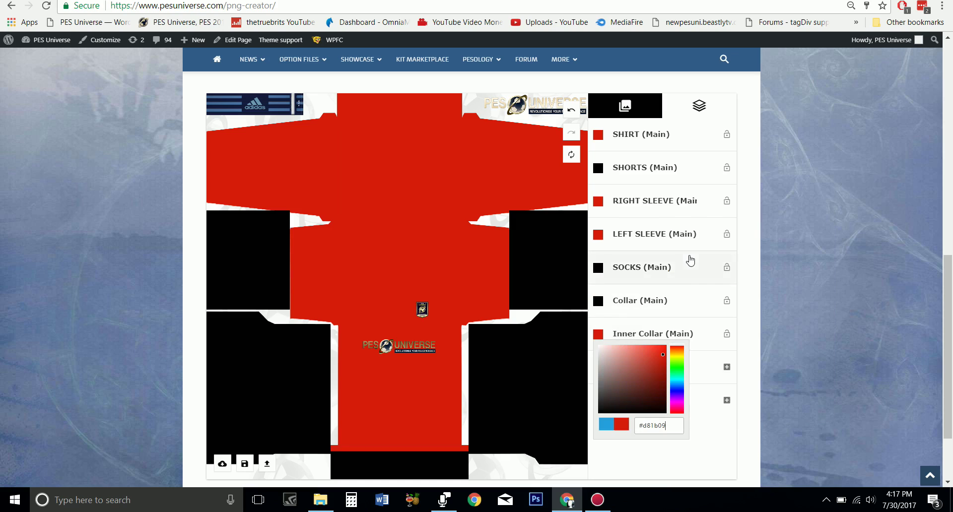
pyautogui.click(598, 333)
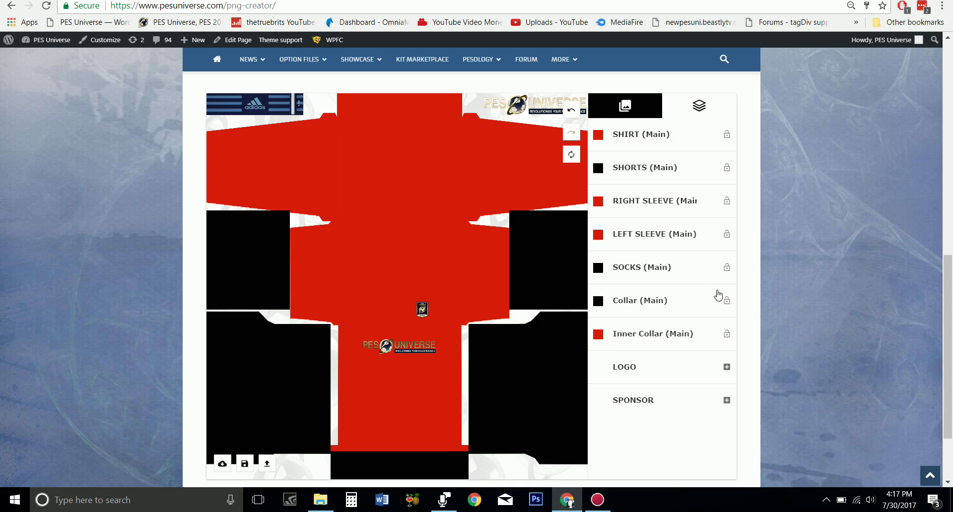
# Step: Look through the captain armband categories and check the Leagues / Other designs
pyautogui.click(645, 110)
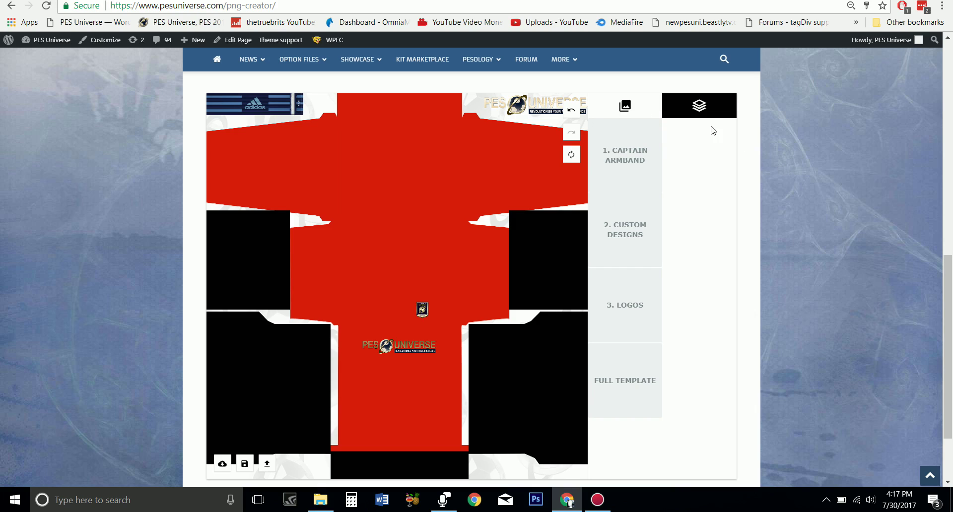
pyautogui.click(628, 167)
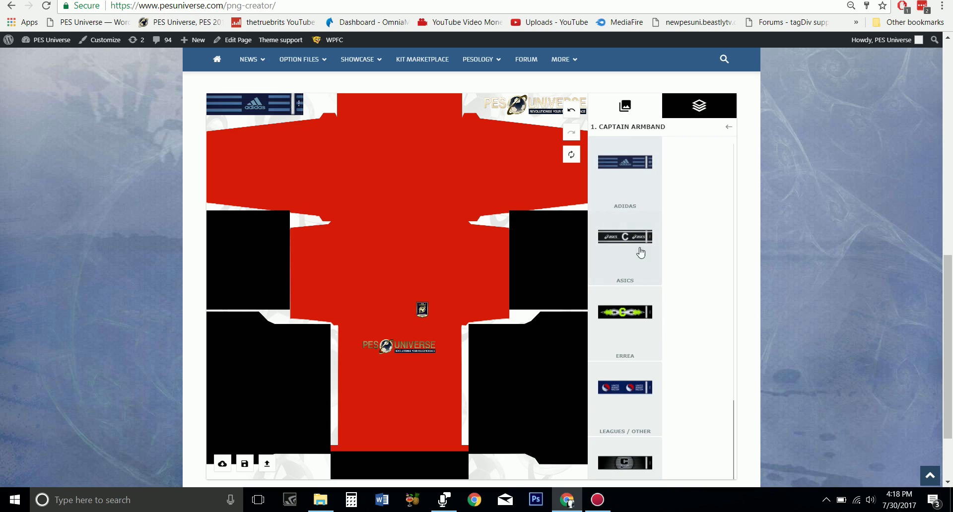
pyautogui.scroll(-4, 631, 253)
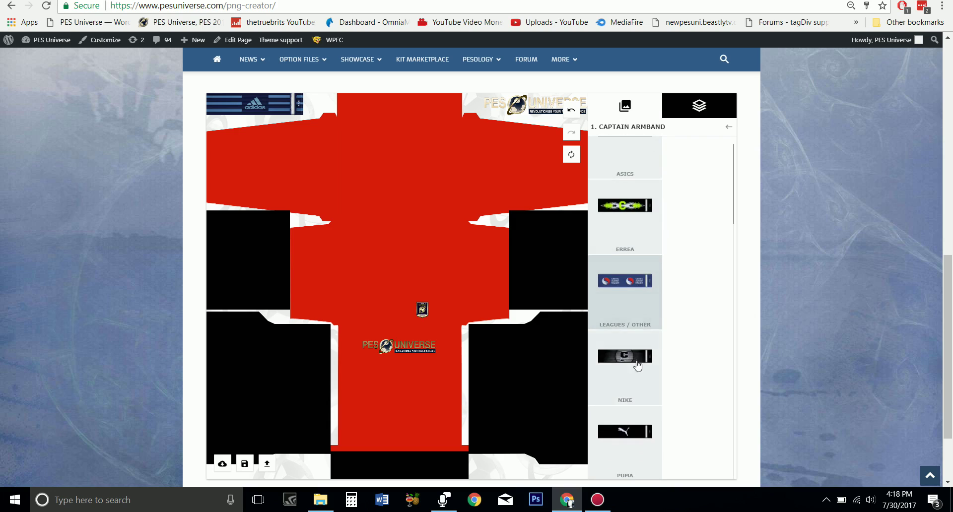
pyautogui.click(627, 323)
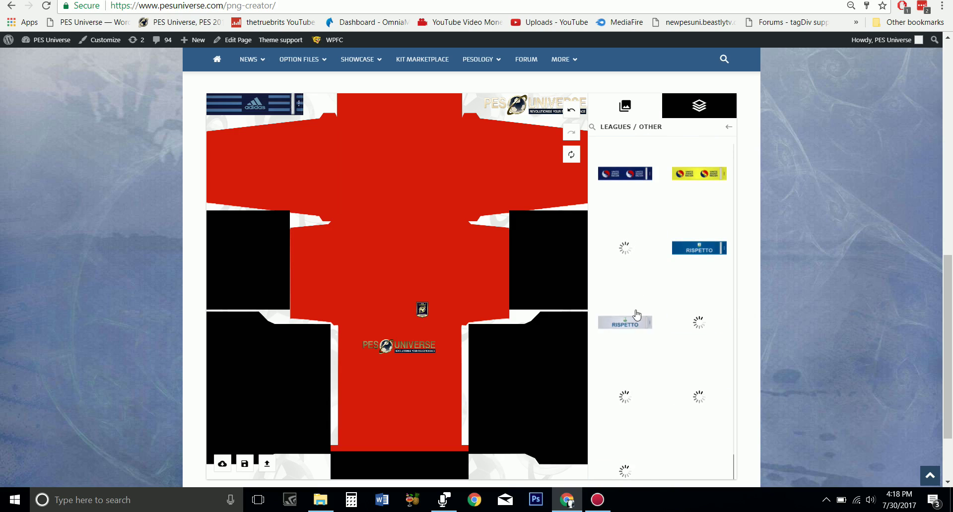
pyautogui.click(726, 130)
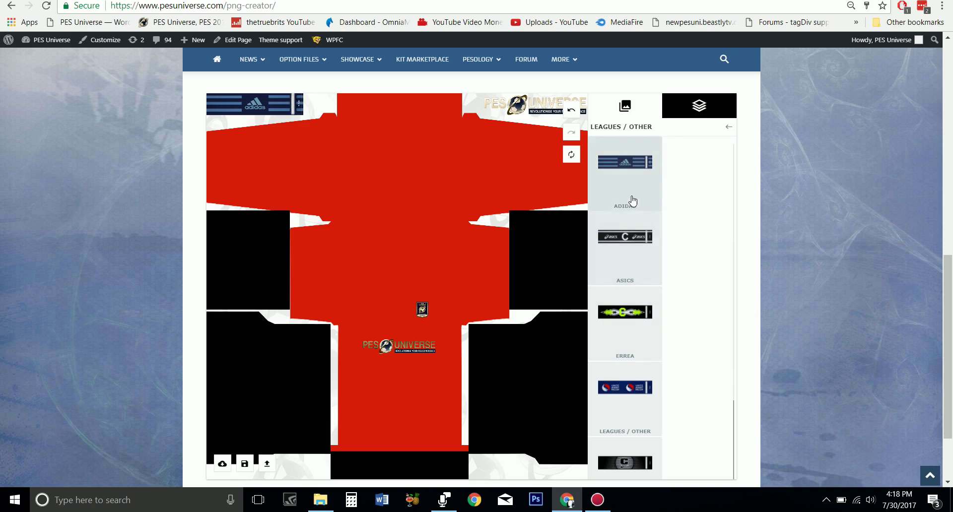
# Step: Try several Nike captain armbands and apply the white and black one with the yellow-green swoosh
pyautogui.click(641, 459)
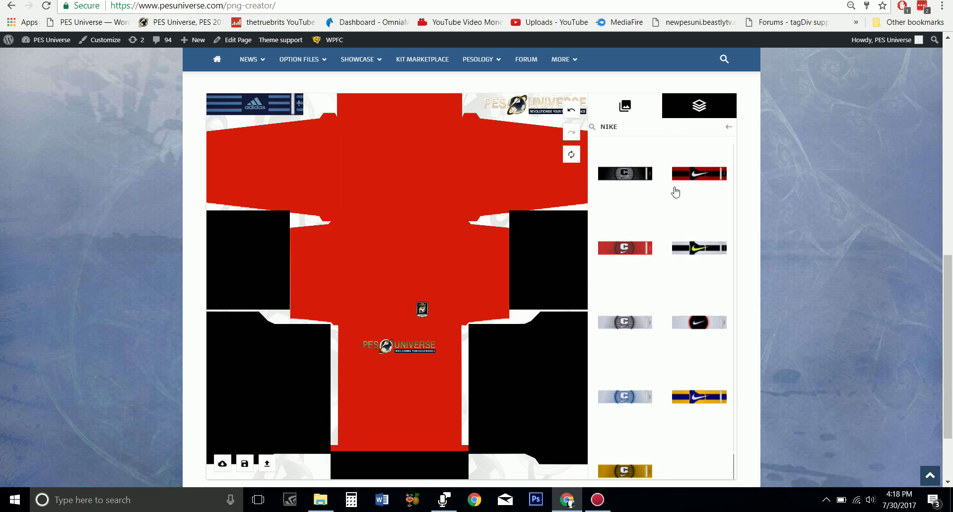
pyautogui.click(639, 176)
pyautogui.click(695, 179)
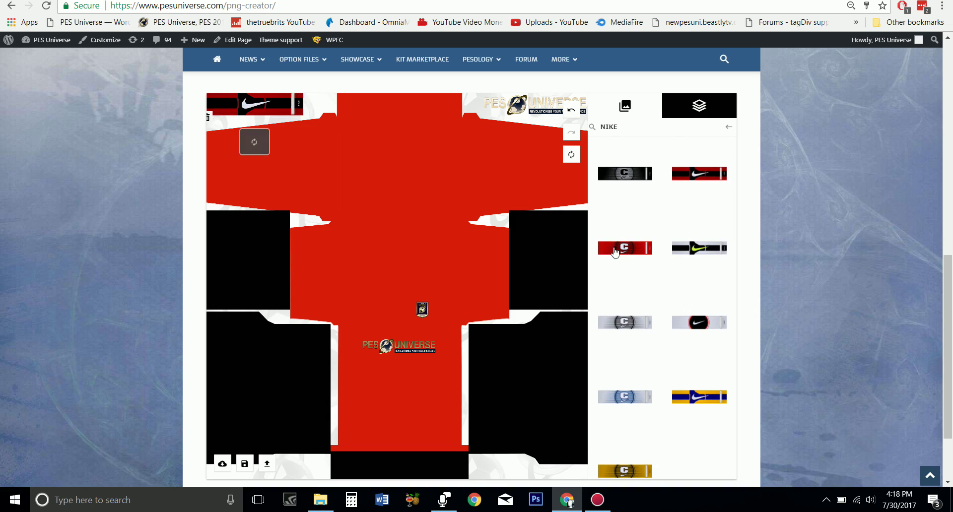
pyautogui.click(639, 253)
pyautogui.click(685, 252)
pyautogui.click(689, 314)
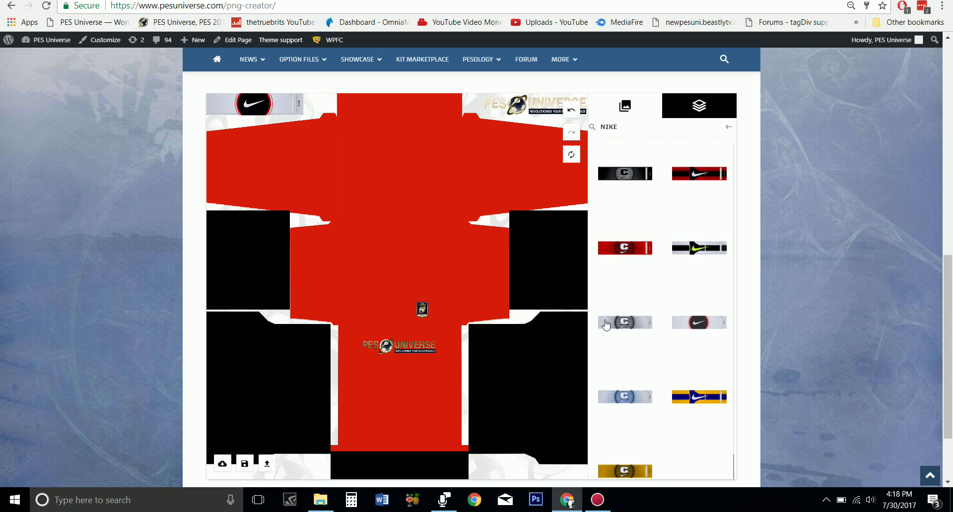
pyautogui.click(606, 325)
pyautogui.click(683, 248)
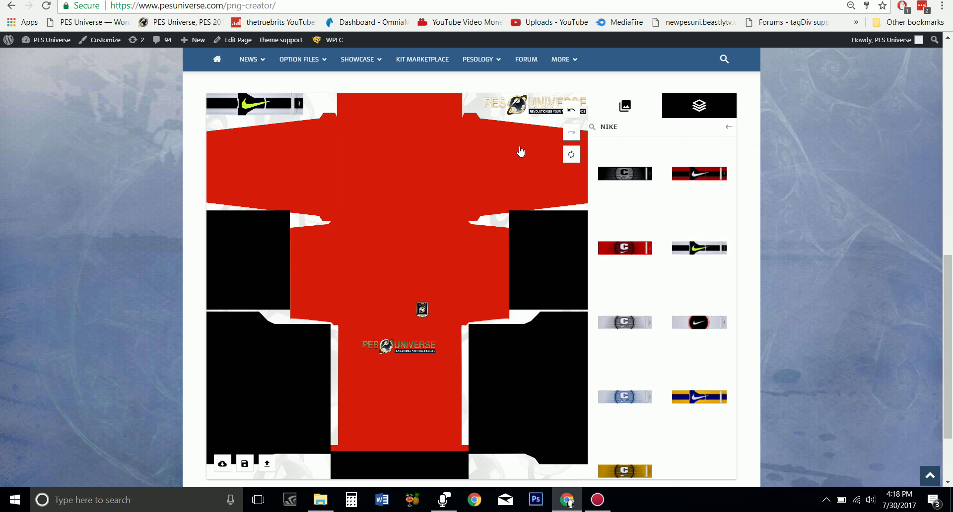
# Step: Undo and redo the captain armband change, and cancel a reset of the whole kit
pyautogui.click(728, 128)
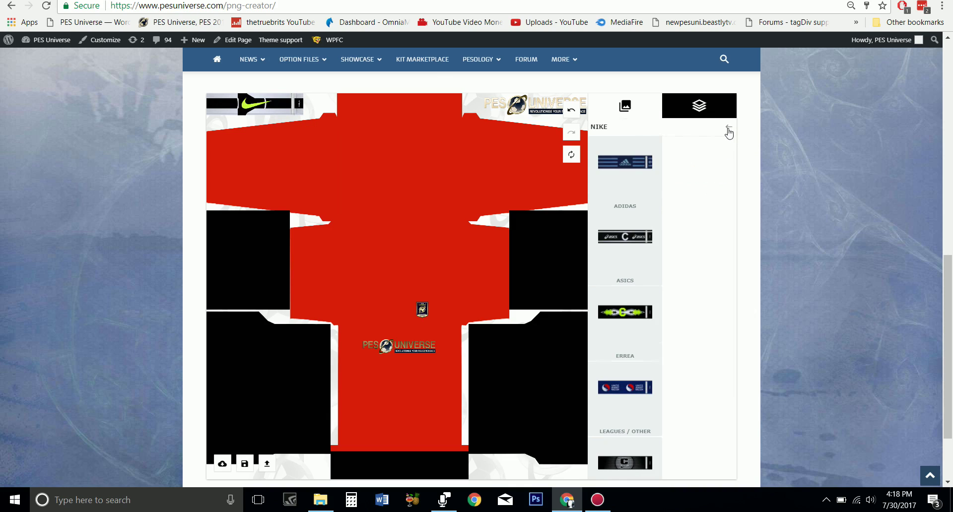
pyautogui.click(728, 129)
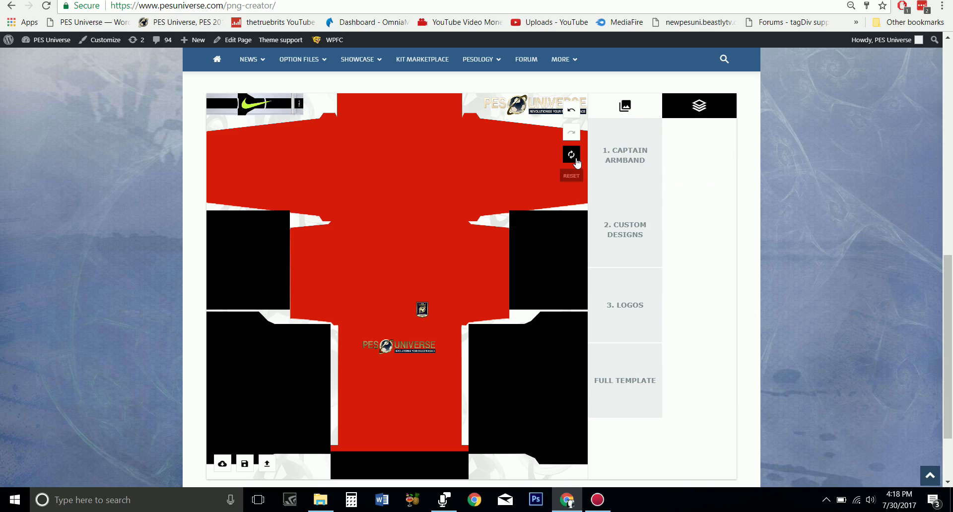
pyautogui.click(571, 116)
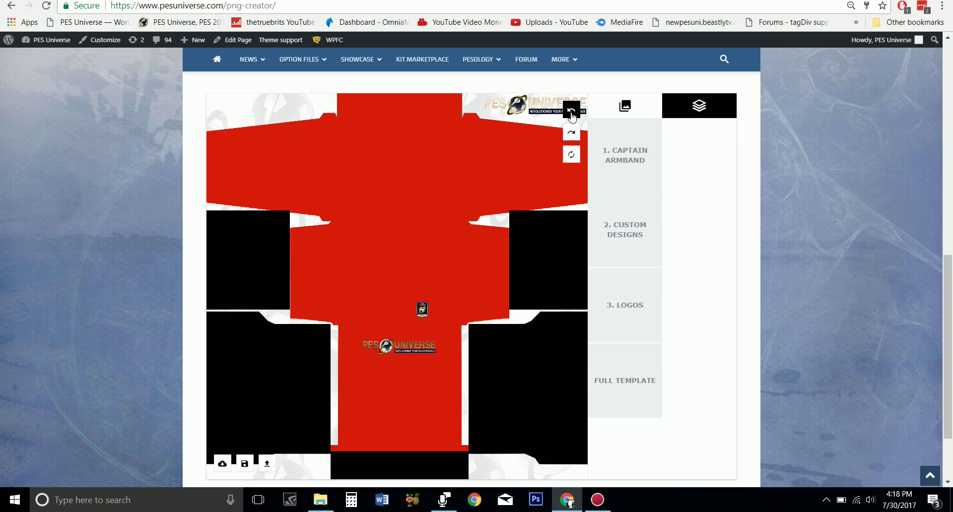
pyautogui.click(634, 159)
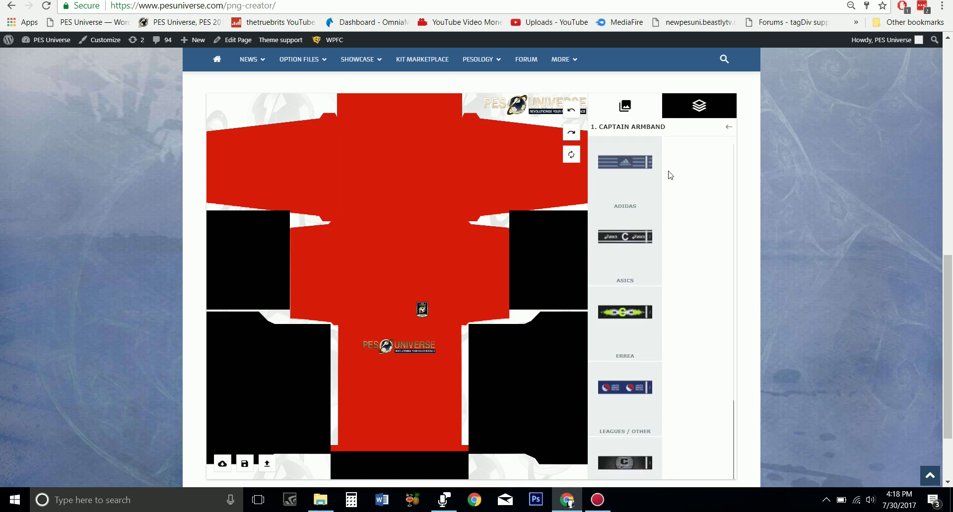
pyautogui.scroll(-2, 636, 298)
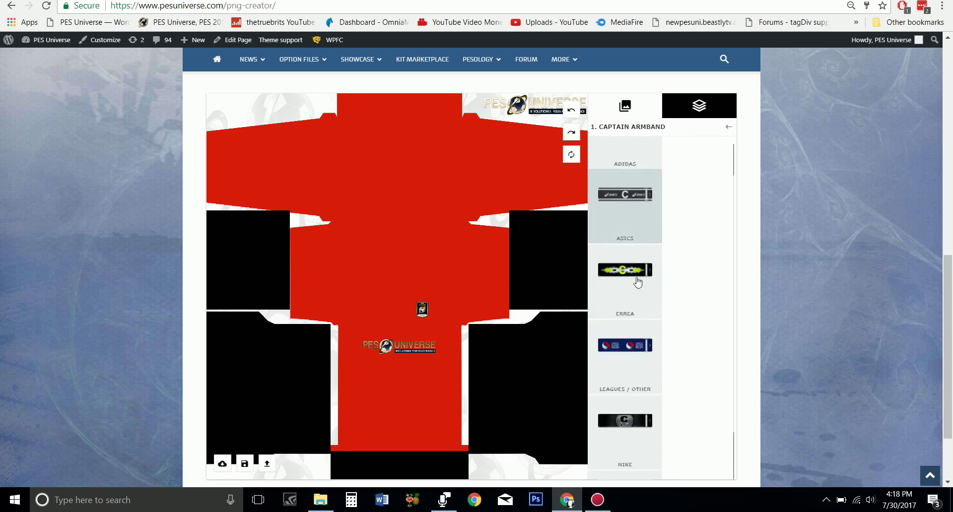
pyautogui.click(571, 133)
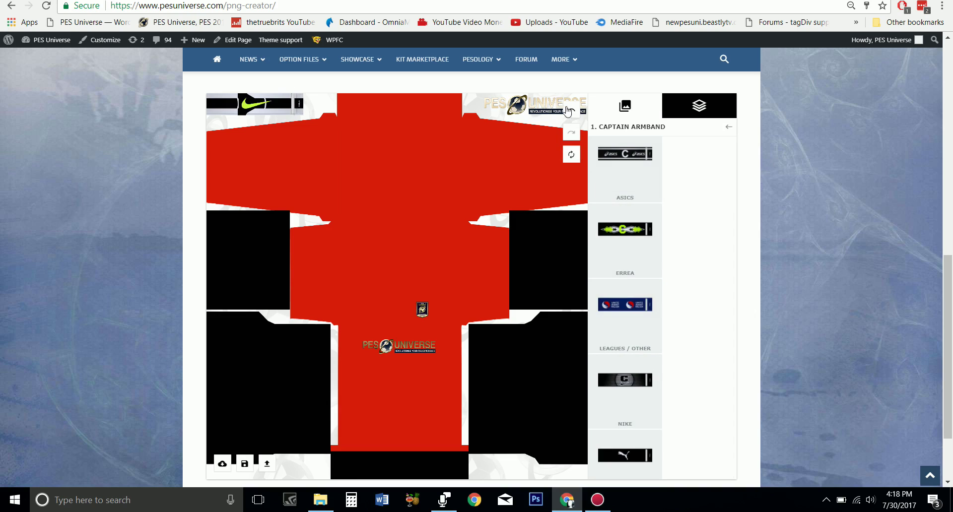
pyautogui.click(571, 154)
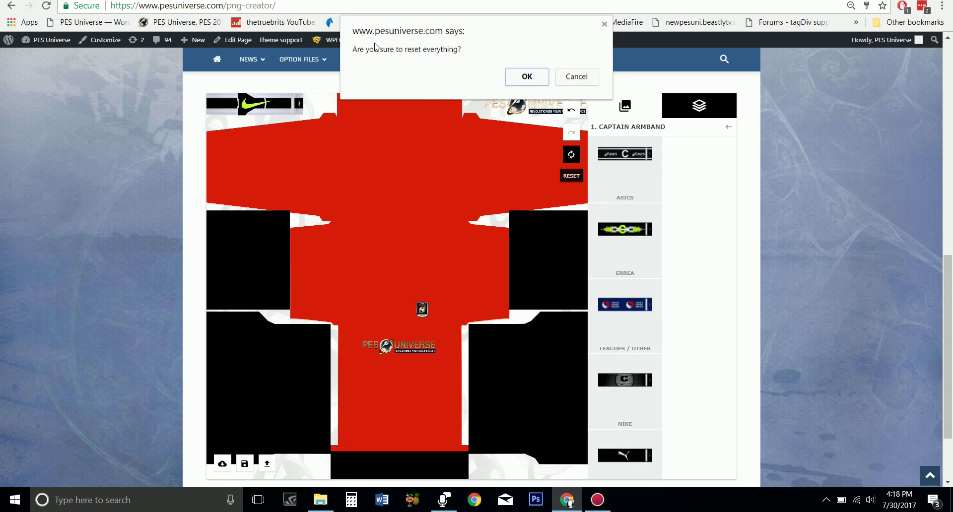
pyautogui.click(586, 83)
# Step: Compare the custom shirt gradient designs and apply the one that fades highest up the shirt
pyautogui.click(729, 127)
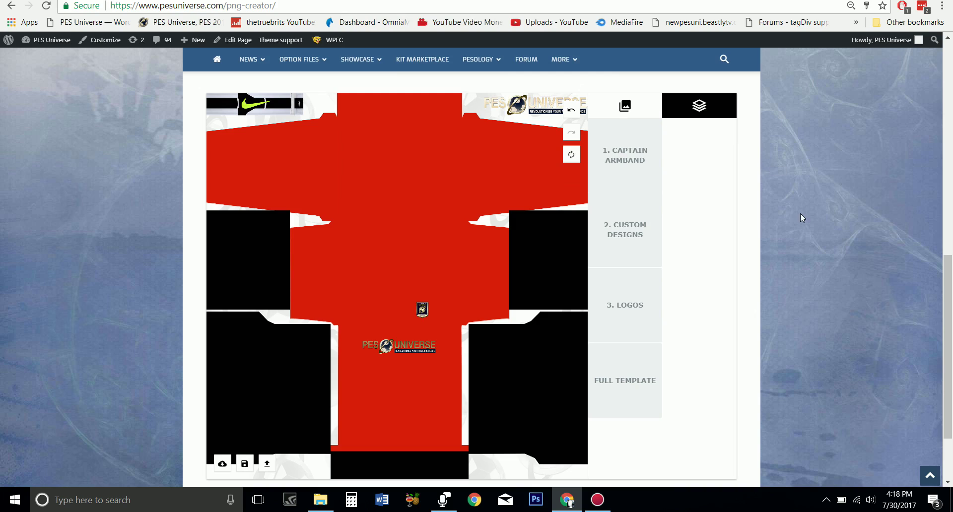
pyautogui.click(628, 224)
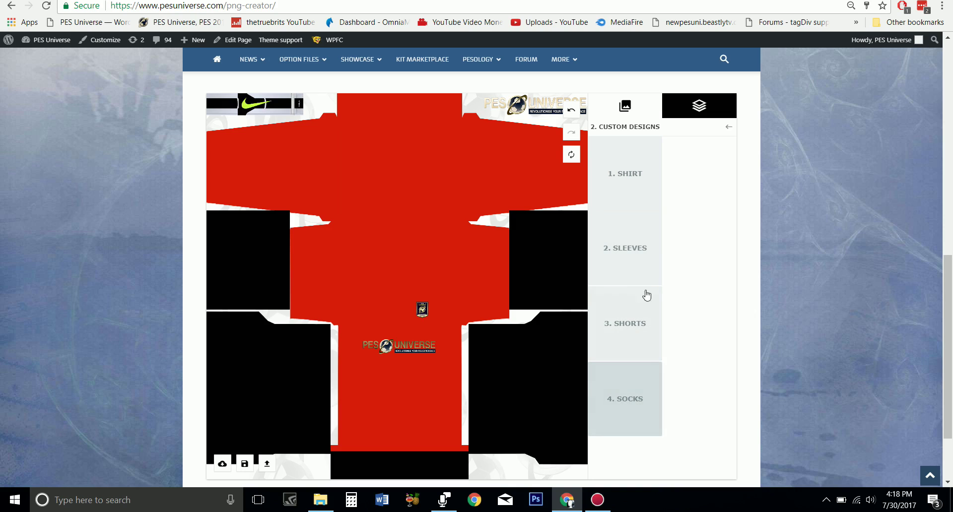
pyautogui.click(626, 174)
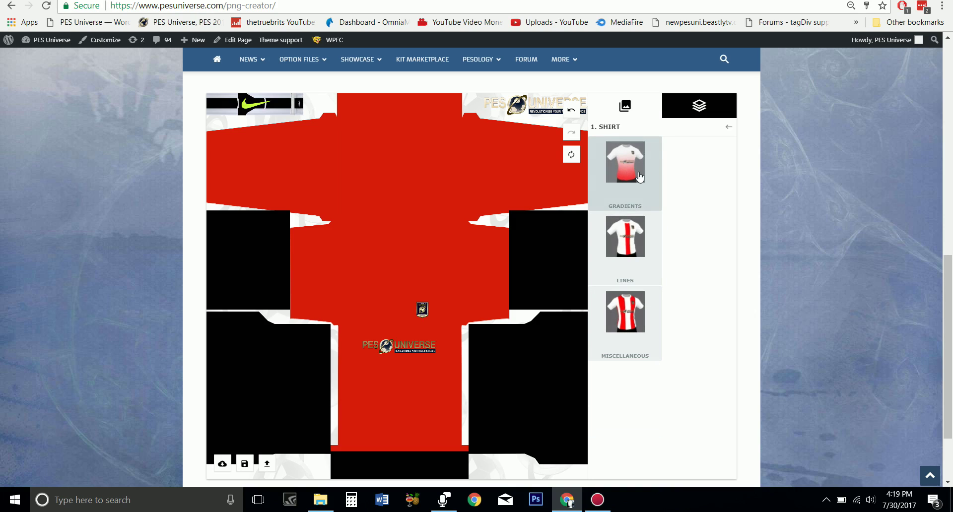
pyautogui.click(639, 178)
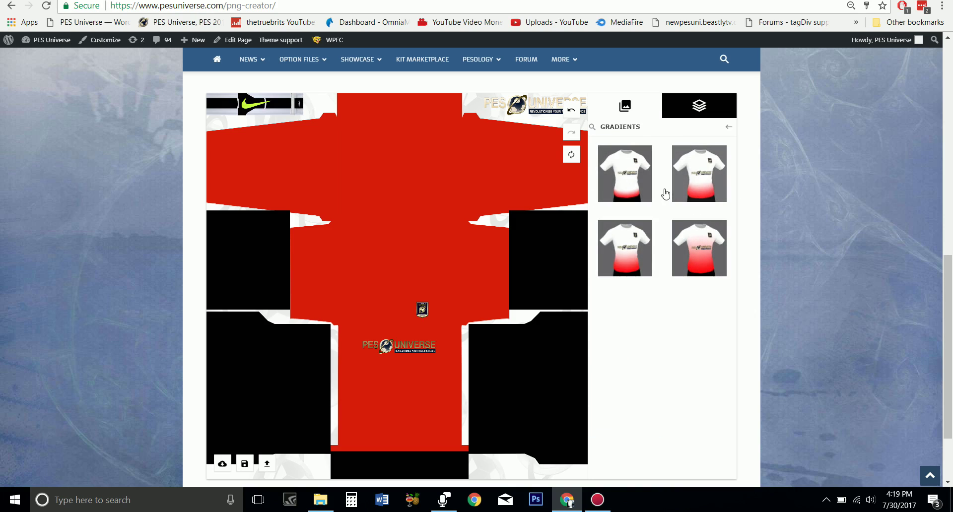
pyautogui.click(694, 173)
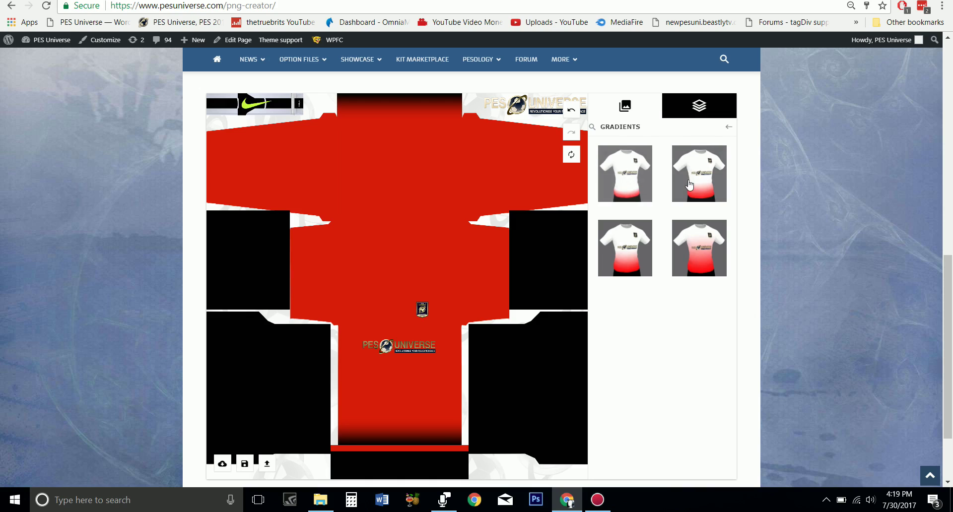
pyautogui.click(689, 183)
pyautogui.click(694, 255)
pyautogui.click(637, 256)
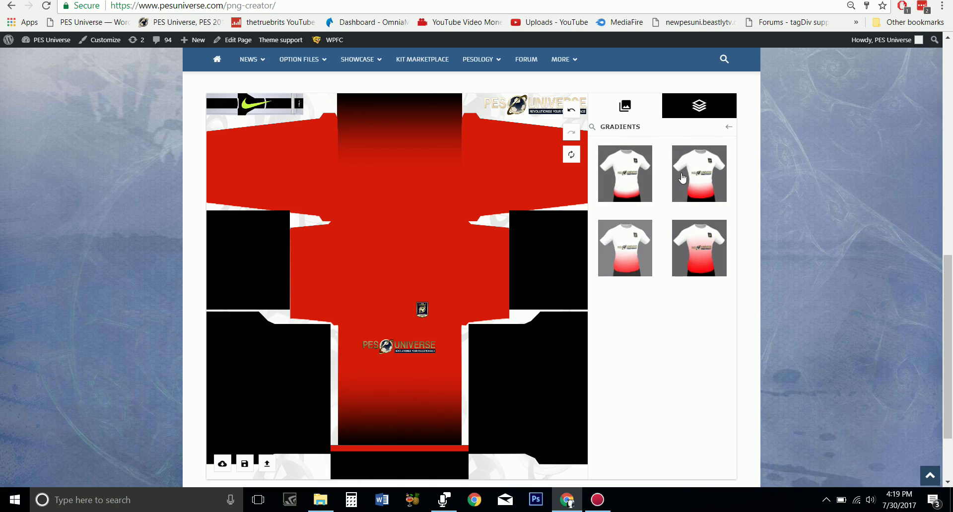
pyautogui.click(694, 179)
pyautogui.click(697, 245)
pyautogui.click(625, 250)
pyautogui.click(624, 189)
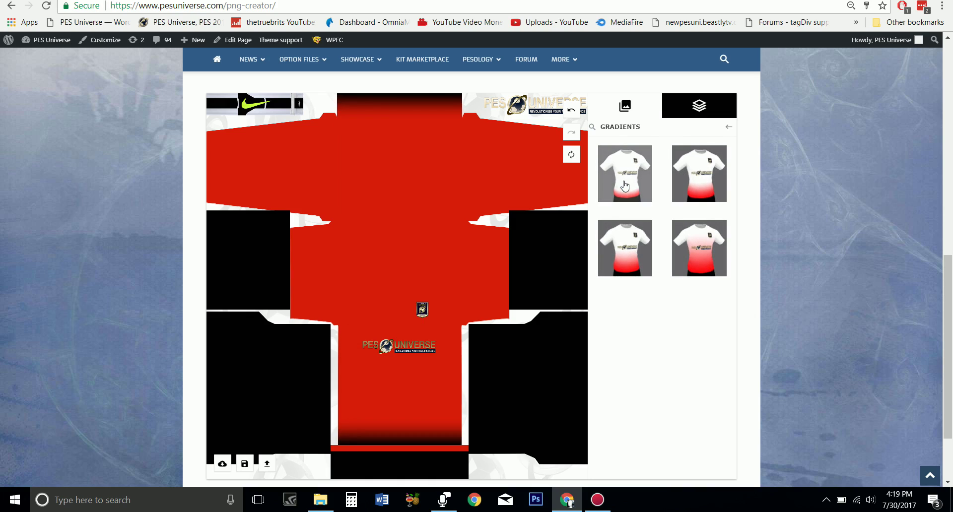
pyautogui.click(711, 253)
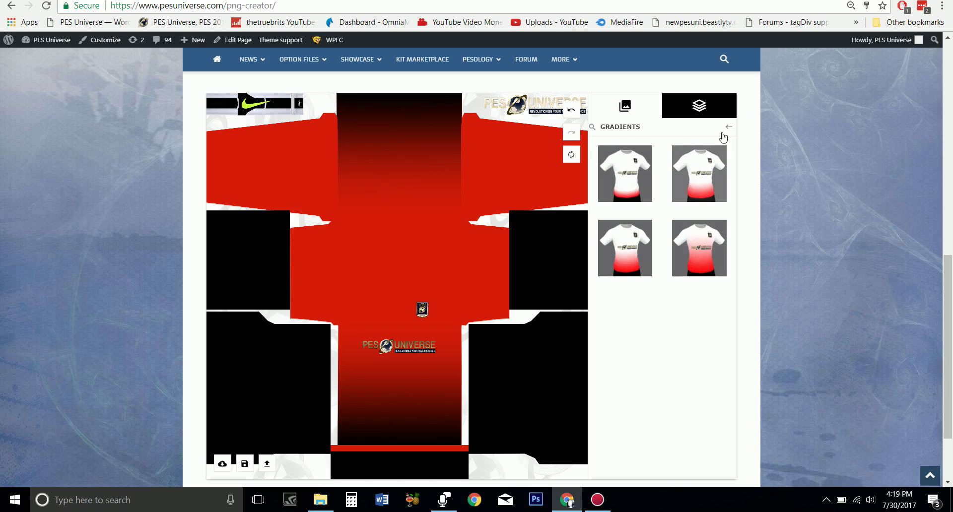
# Step: Try pink and dark red shades on the SHIRT - Gradient layer and return its colour to black, #000000
pyautogui.click(689, 109)
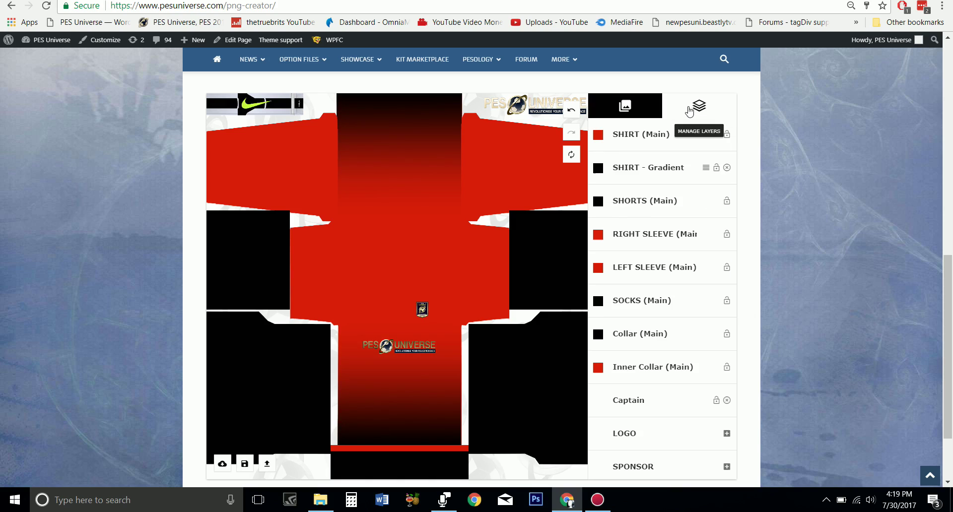
pyautogui.click(597, 167)
pyautogui.click(621, 258)
pyautogui.click(622, 199)
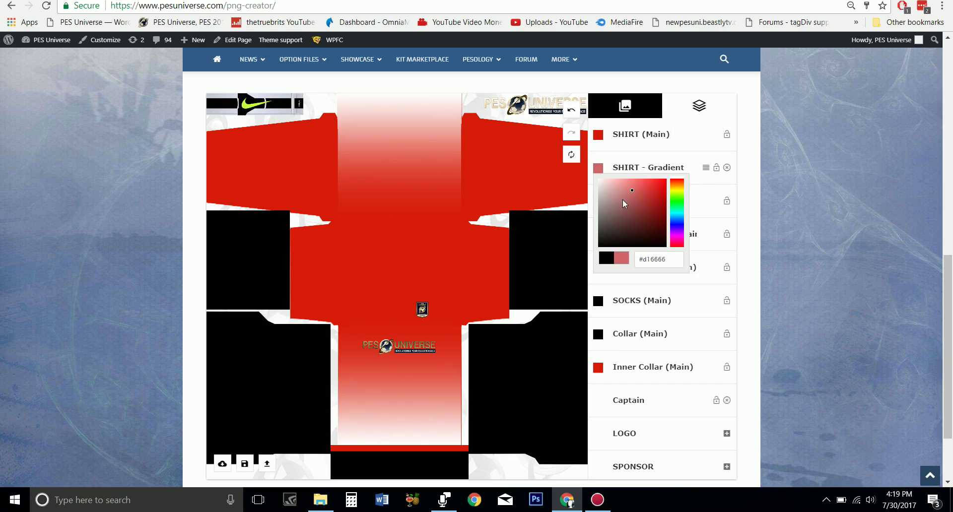
pyautogui.click(661, 198)
pyautogui.moveTo(663, 203); pyautogui.dragTo(672, 235)
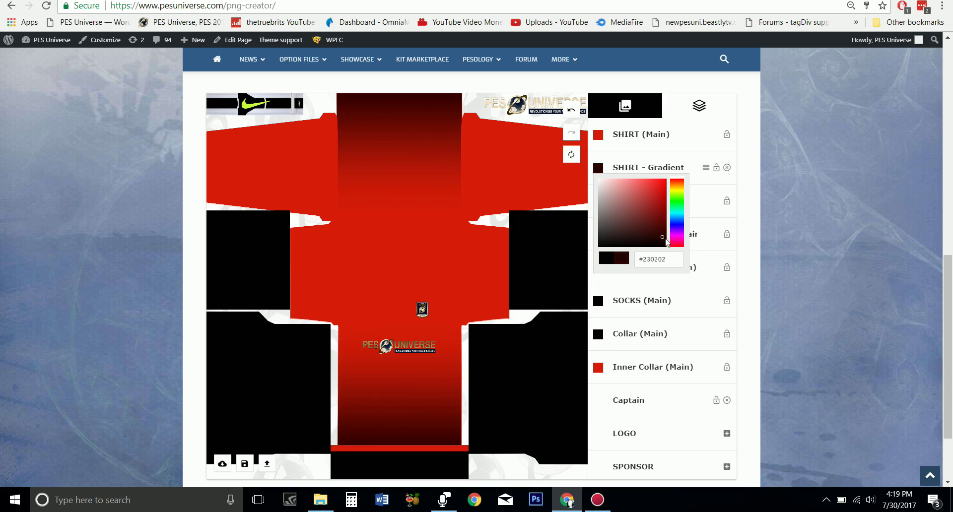
pyautogui.moveTo(648, 206); pyautogui.dragTo(597, 246)
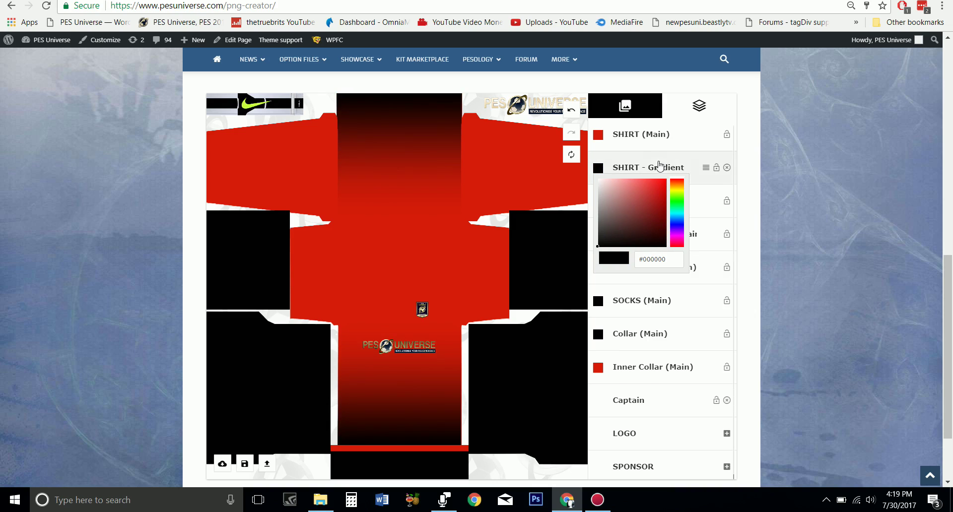
pyautogui.click(668, 142)
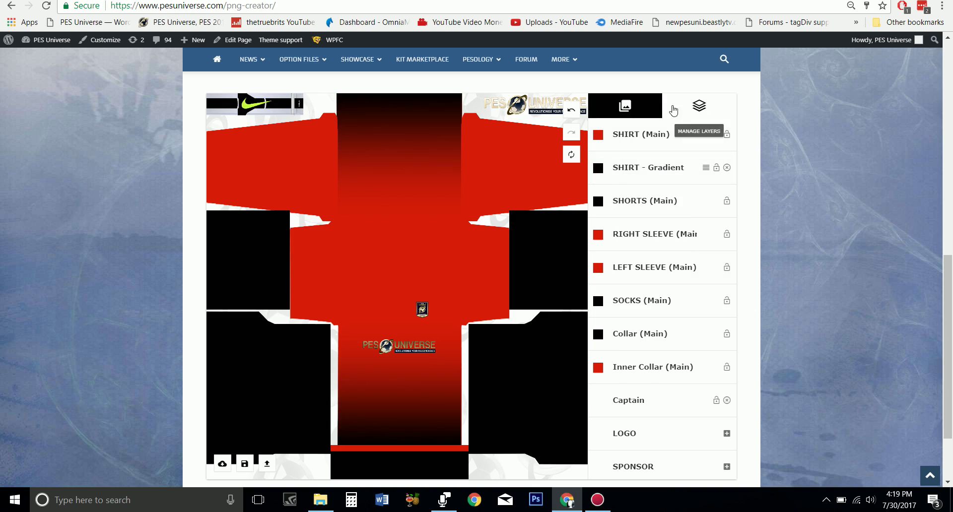
# Step: Compare the two diagonal sashes in the shirt's Lines designs and apply the one running from upper left to lower right across the front
pyautogui.click(642, 107)
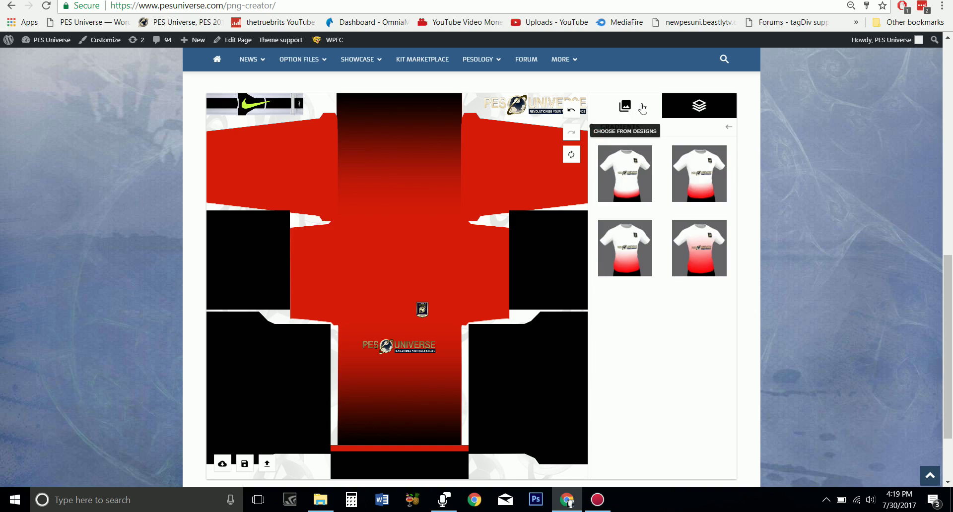
pyautogui.click(728, 129)
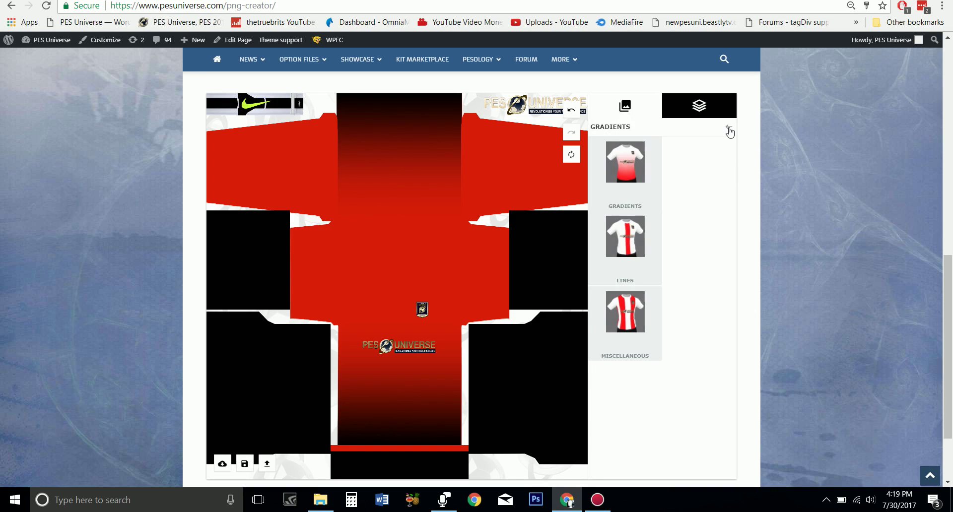
pyautogui.click(627, 240)
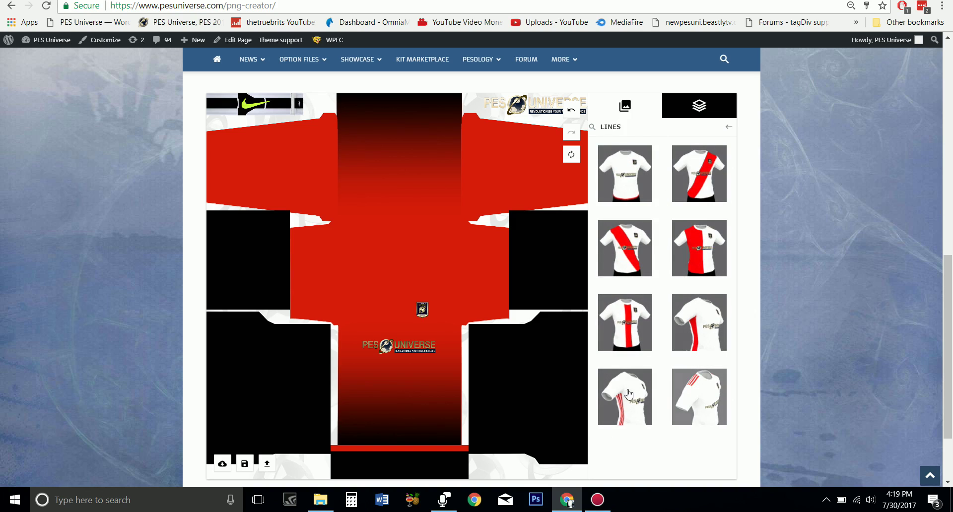
pyautogui.scroll(-1, 684, 396)
pyautogui.scroll(1, 682, 347)
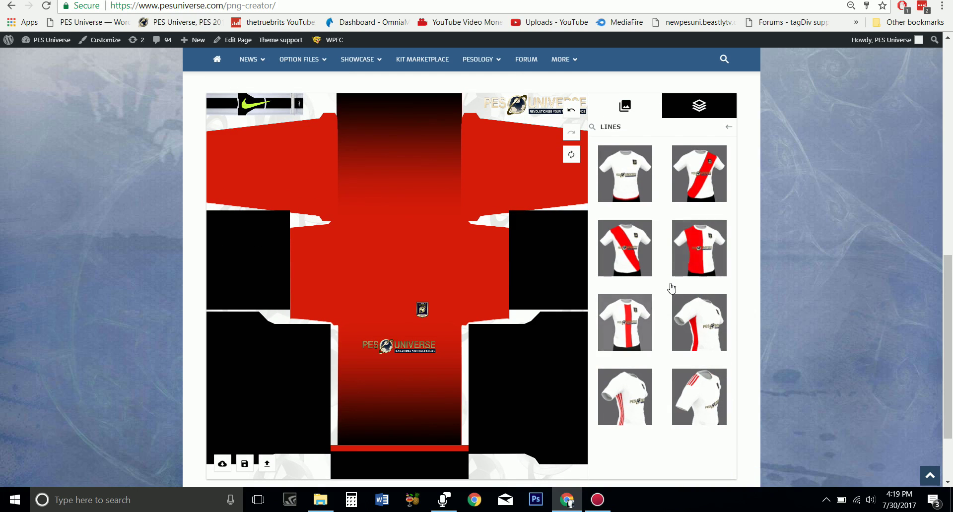
pyautogui.click(697, 181)
pyautogui.click(636, 247)
pyautogui.click(691, 193)
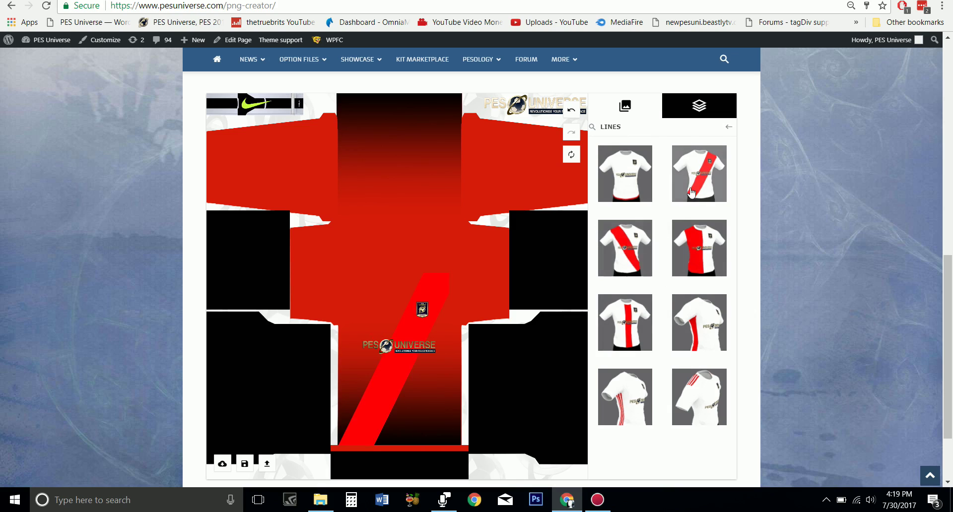
pyautogui.click(636, 246)
pyautogui.click(694, 188)
pyautogui.click(636, 244)
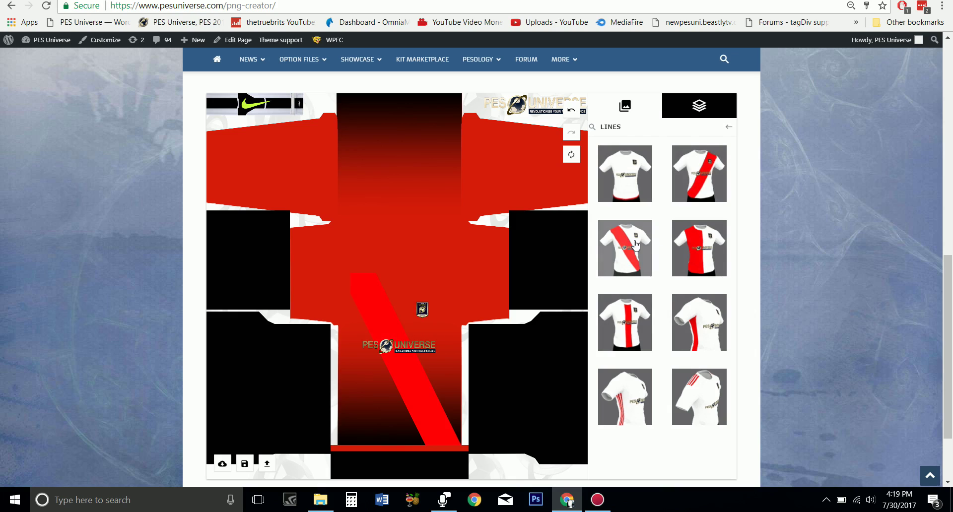
# Step: Recolour the diagonal sash on the shirt front white
pyautogui.click(417, 391)
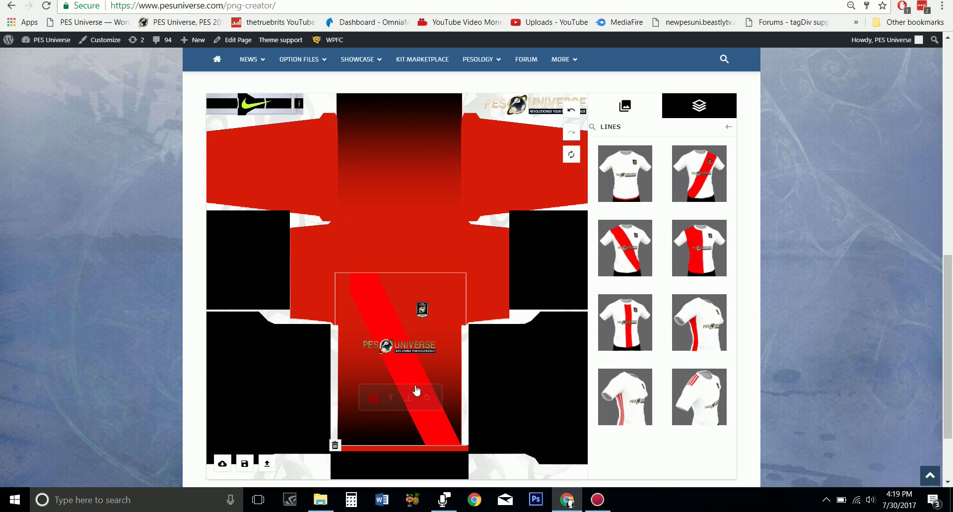
pyautogui.click(371, 398)
pyautogui.moveTo(431, 423)
pyautogui.mouseDown()
pyautogui.moveTo(400, 454)
pyautogui.moveTo(372, 422)
pyautogui.mouseUp()
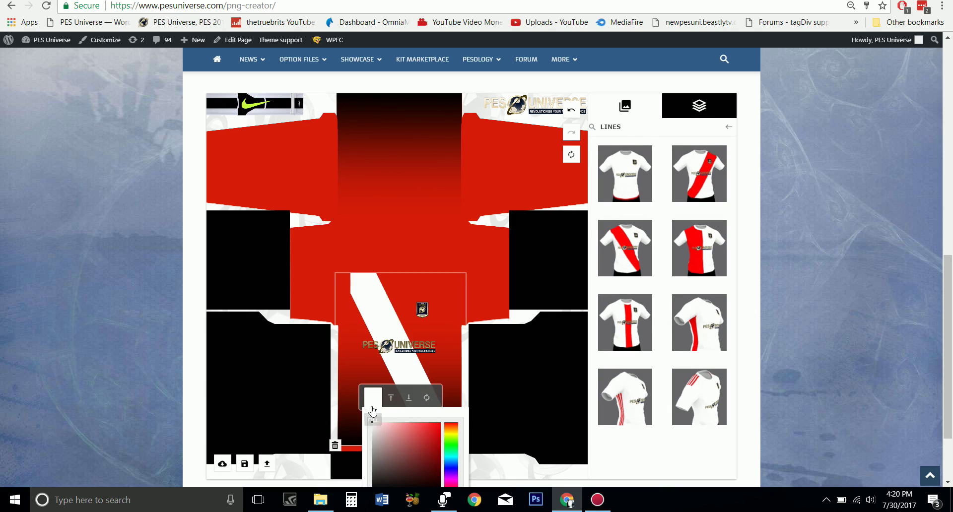
pyautogui.click(782, 203)
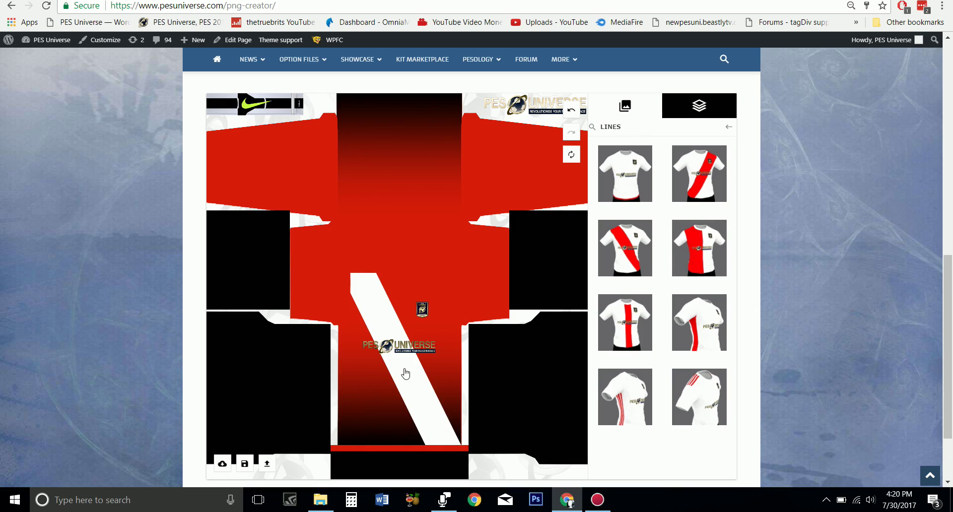
# Step: Try the diagonal sash layer beneath the SHIRT - Gradient layer, move it back above the gradient, and delete it
pyautogui.click(411, 396)
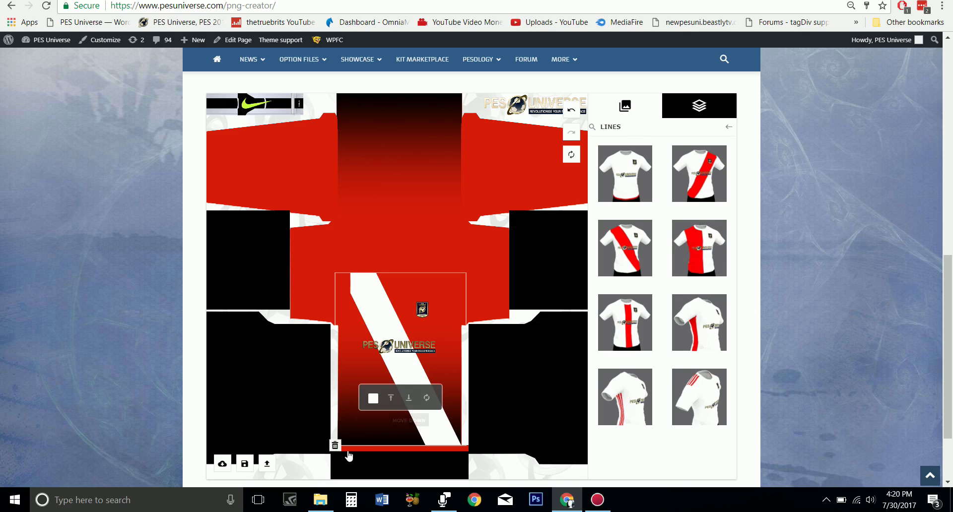
pyautogui.click(687, 105)
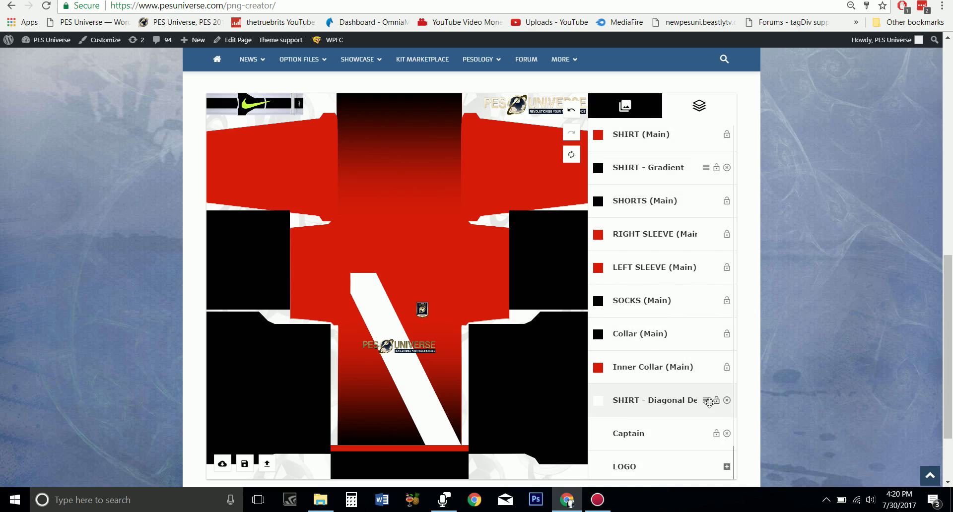
pyautogui.moveTo(707, 402); pyautogui.dragTo(675, 171)
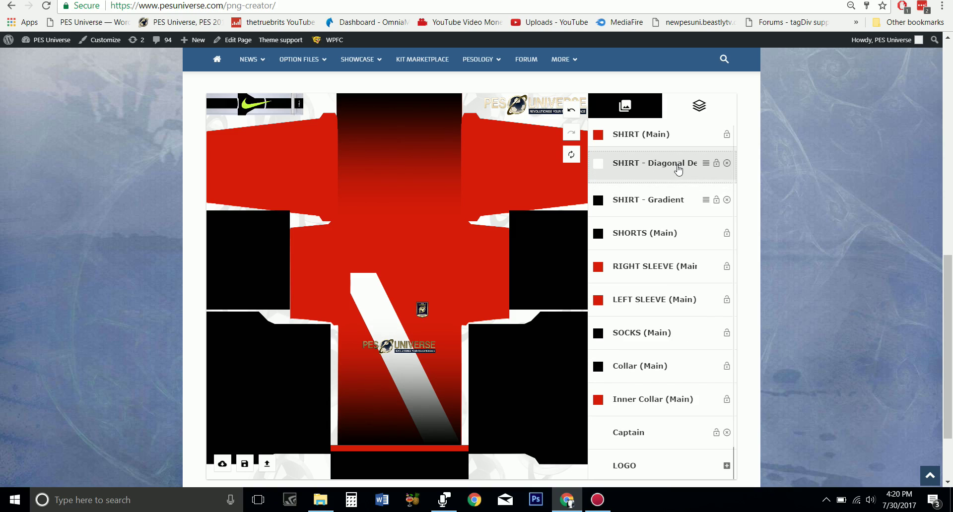
pyautogui.moveTo(678, 170); pyautogui.dragTo(676, 216)
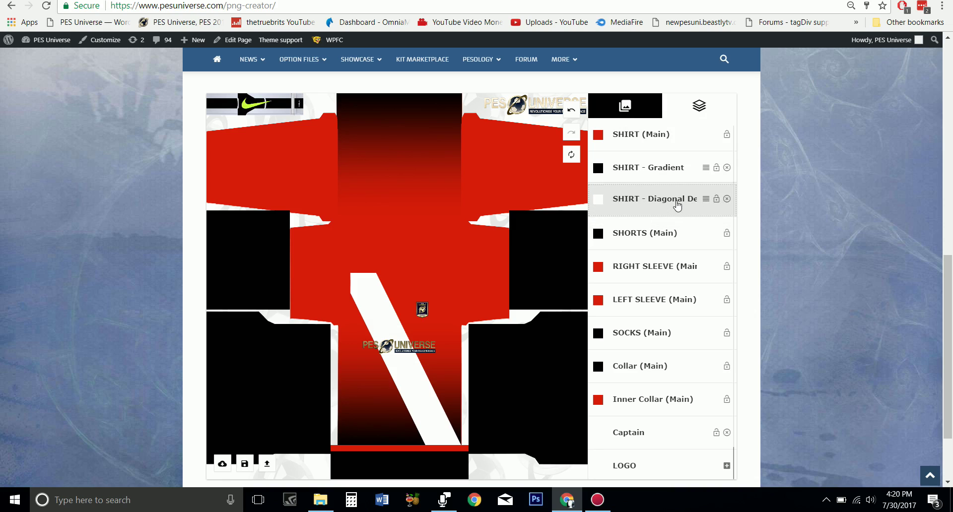
pyautogui.click(727, 201)
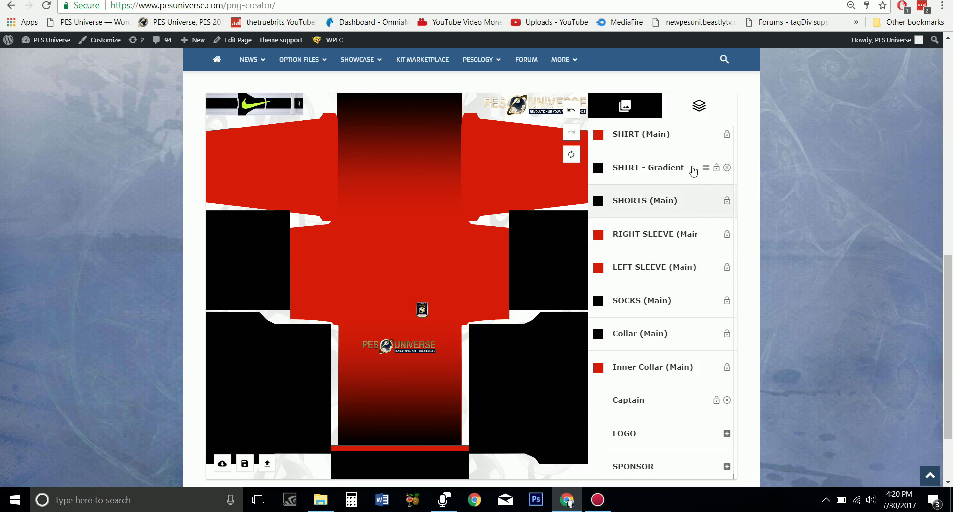
# Step: Add the three-stripe shoulder design from the shirt's Lines and the ringed shirt-and-sleeve design from its Miscellaneous designs
pyautogui.click(643, 104)
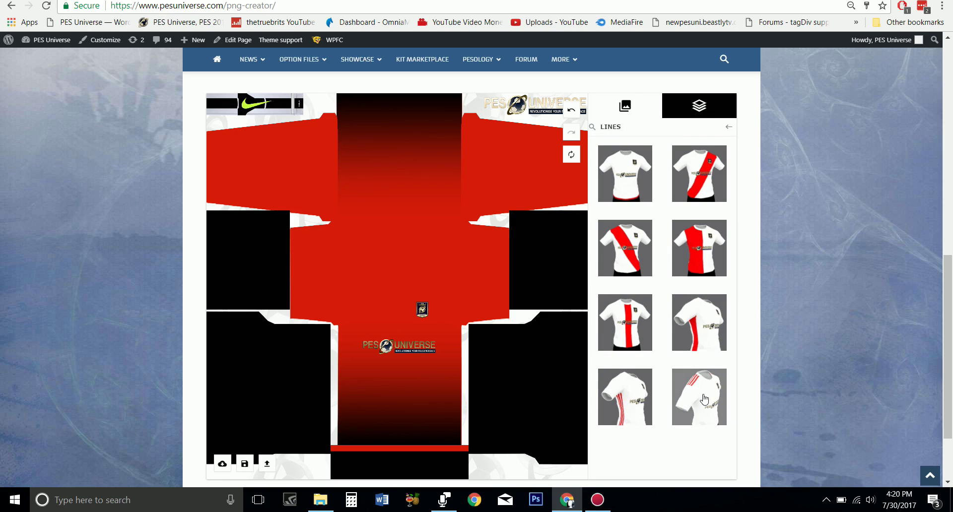
pyautogui.click(704, 400)
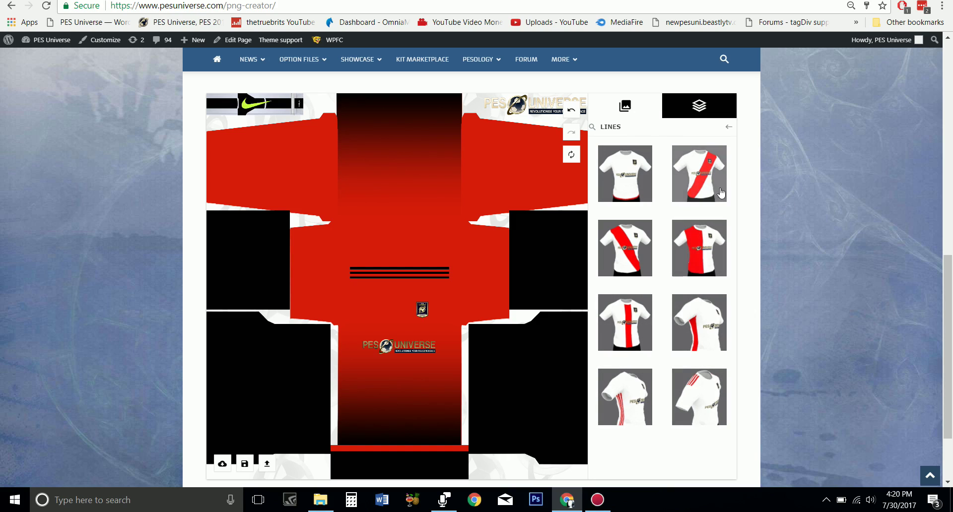
pyautogui.click(728, 127)
pyautogui.click(648, 299)
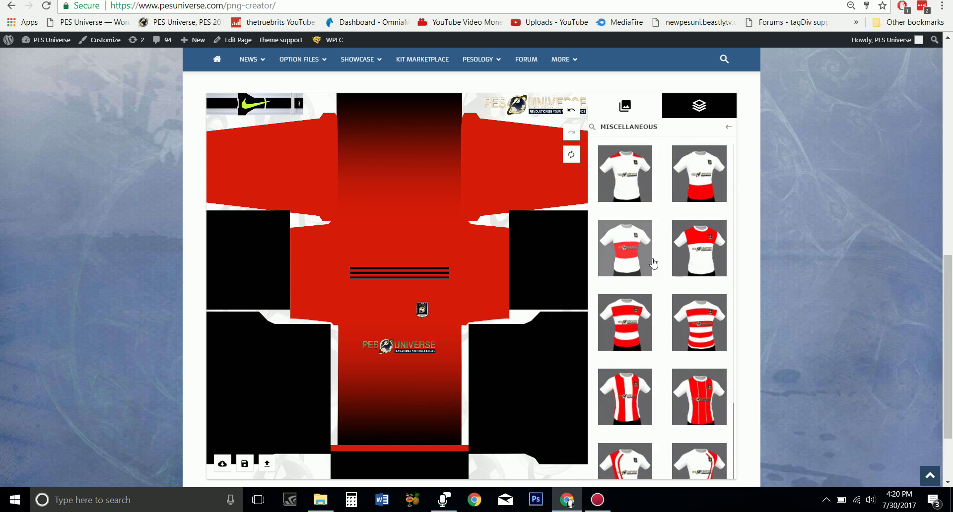
pyautogui.scroll(-2, 673, 308)
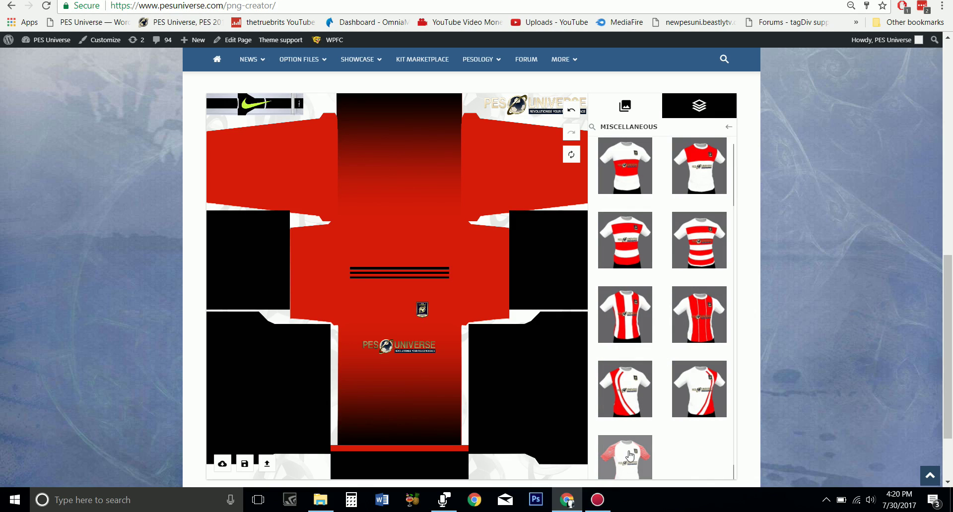
pyautogui.click(629, 455)
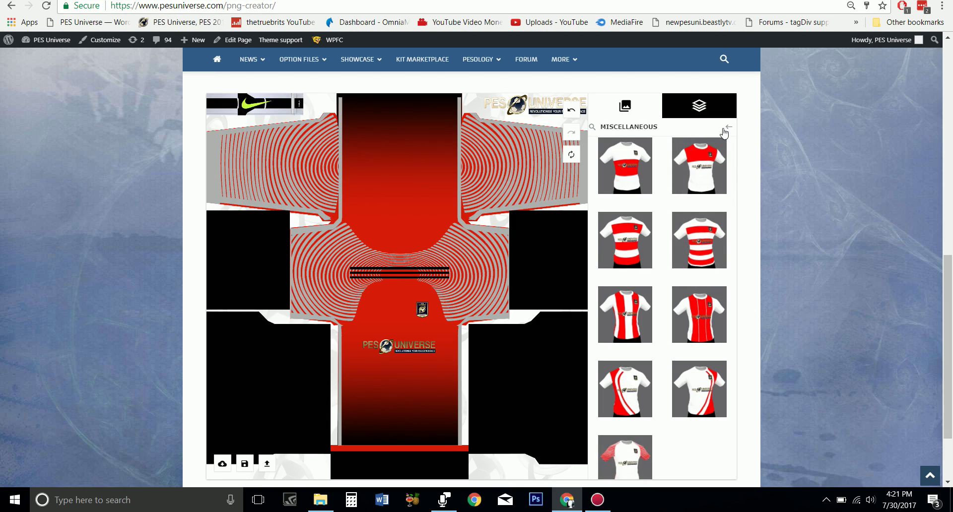
pyautogui.click(726, 129)
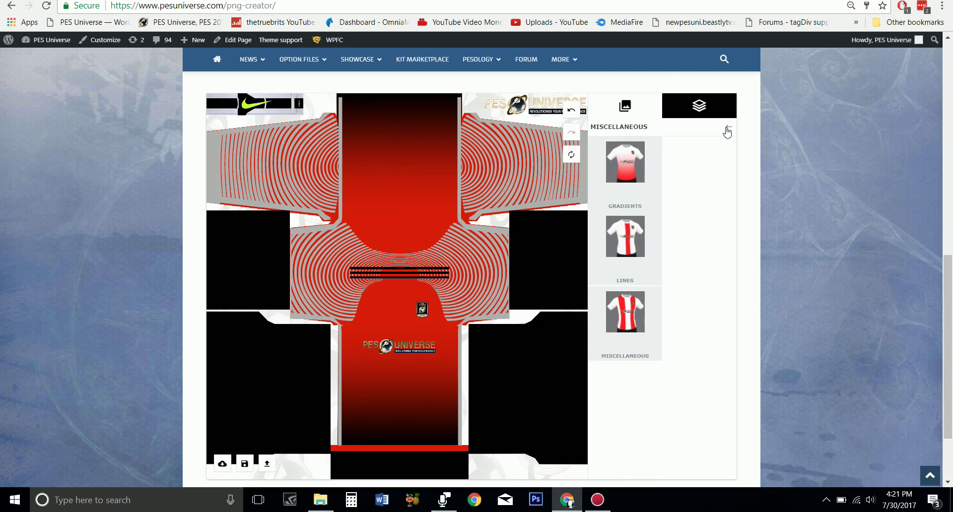
# Step: Try white on the ringed SHIRT|SLEEVE design layer and set its colour to black, #000000
pyautogui.click(696, 114)
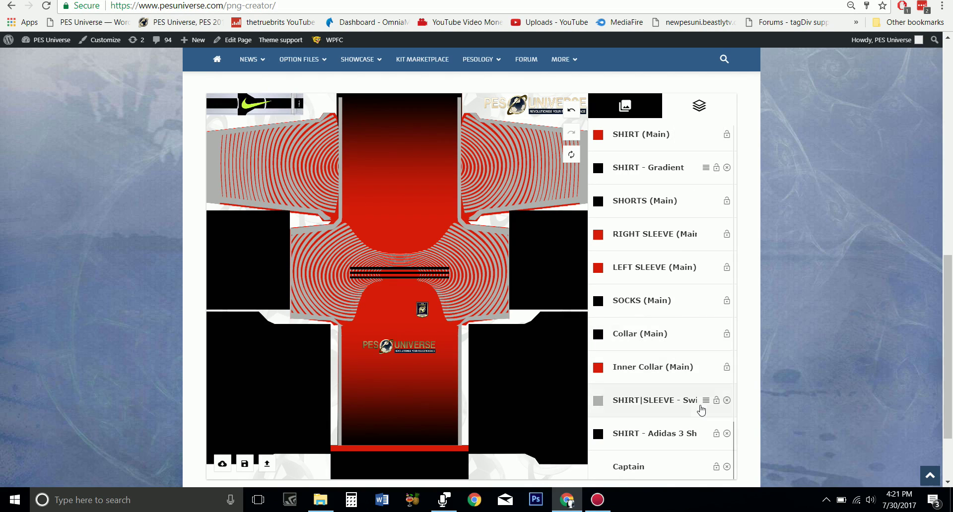
pyautogui.click(598, 401)
pyautogui.moveTo(598, 367); pyautogui.dragTo(578, 400)
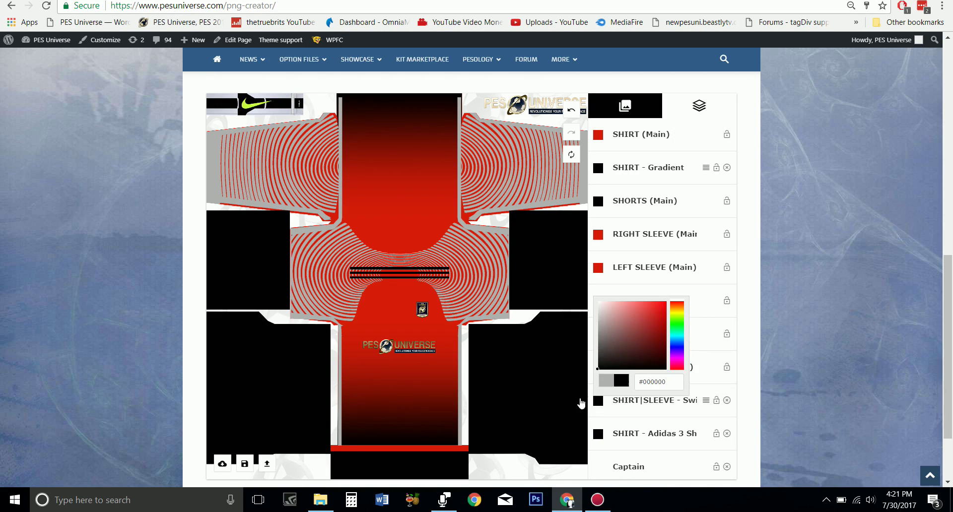
pyautogui.moveTo(625, 349); pyautogui.dragTo(596, 299)
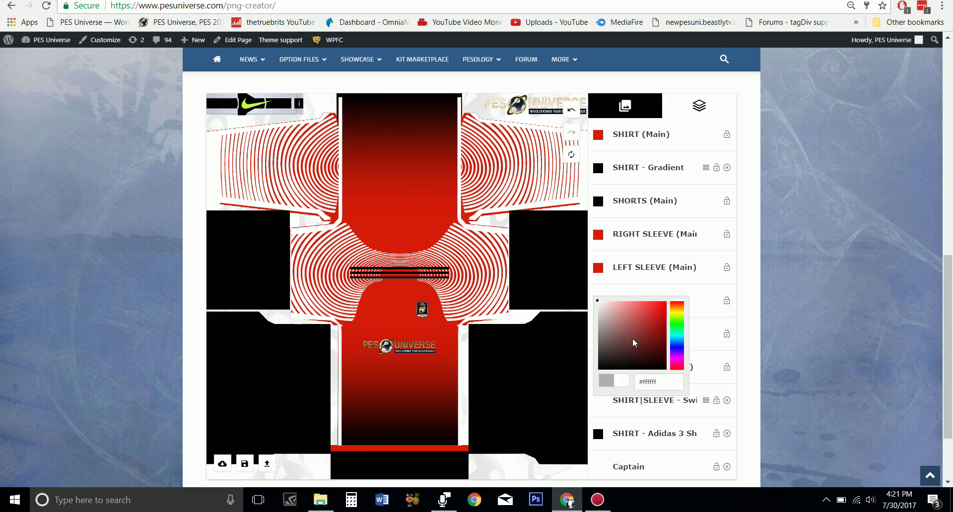
pyautogui.moveTo(621, 340); pyautogui.dragTo(576, 399)
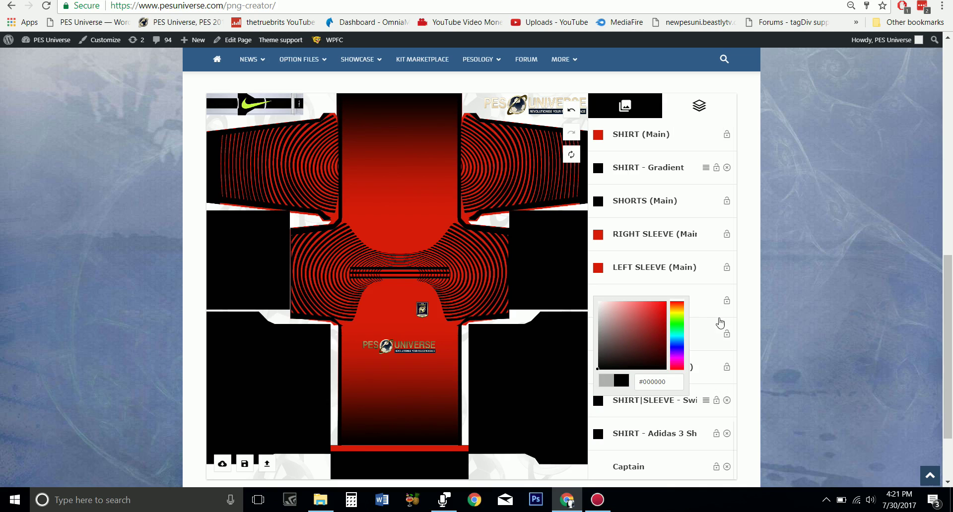
pyautogui.click(786, 306)
# Step: Delete the three-stripe shoulder design from the shirt
pyautogui.click(409, 273)
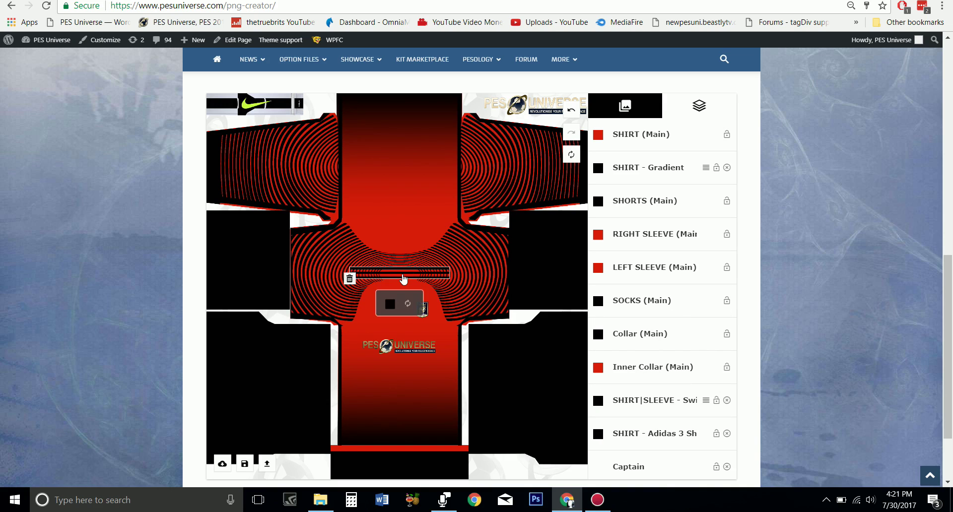
pyautogui.click(350, 279)
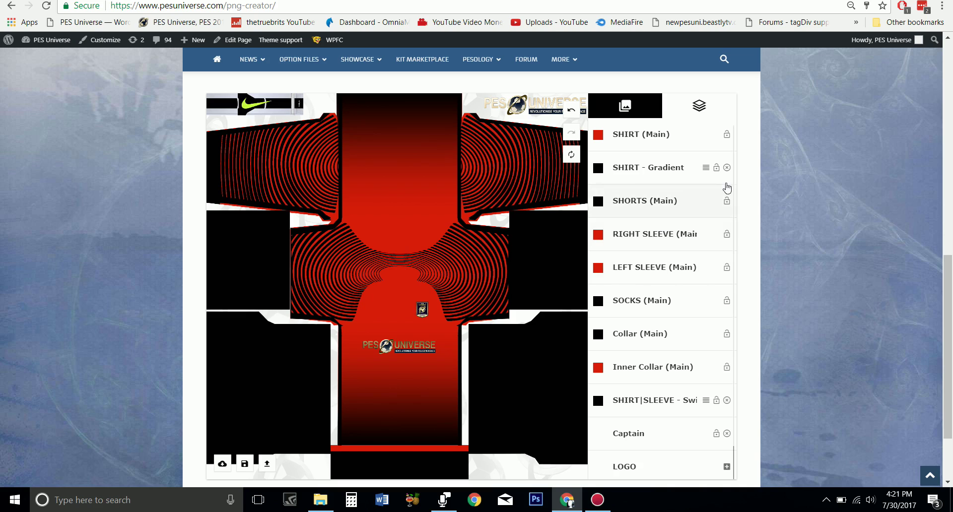
# Step: Look through the sleeve Gradients, Hoops and Miscellaneous designs and apply the two-hoop design to the sleeves
pyautogui.click(640, 109)
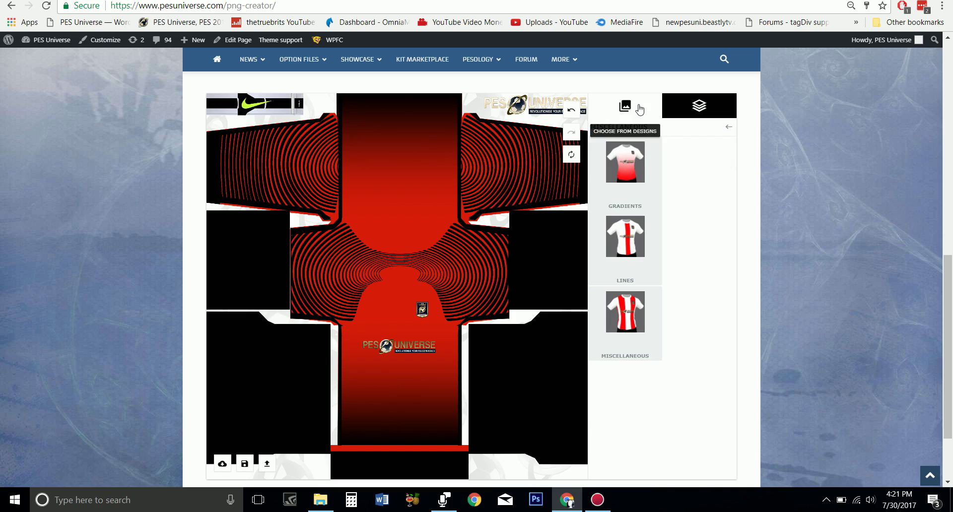
pyautogui.click(727, 130)
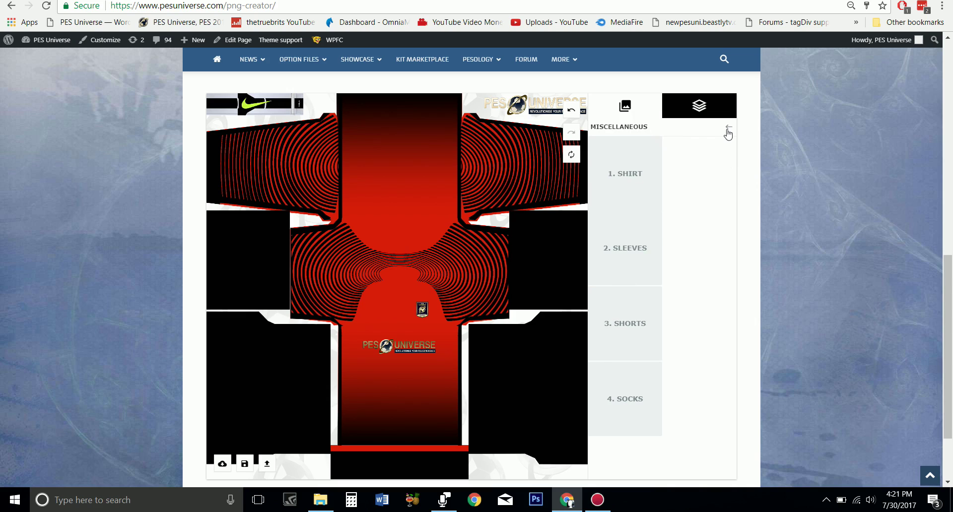
pyautogui.click(627, 253)
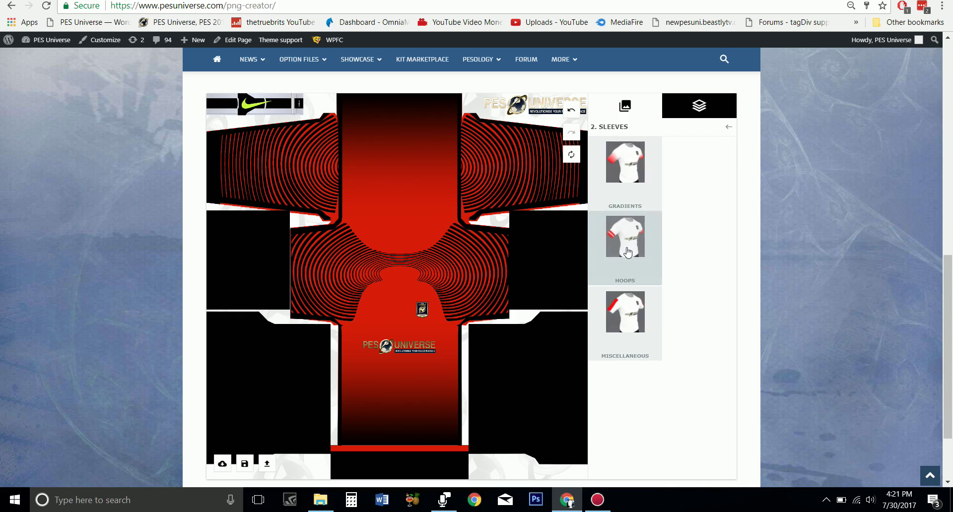
pyautogui.click(631, 184)
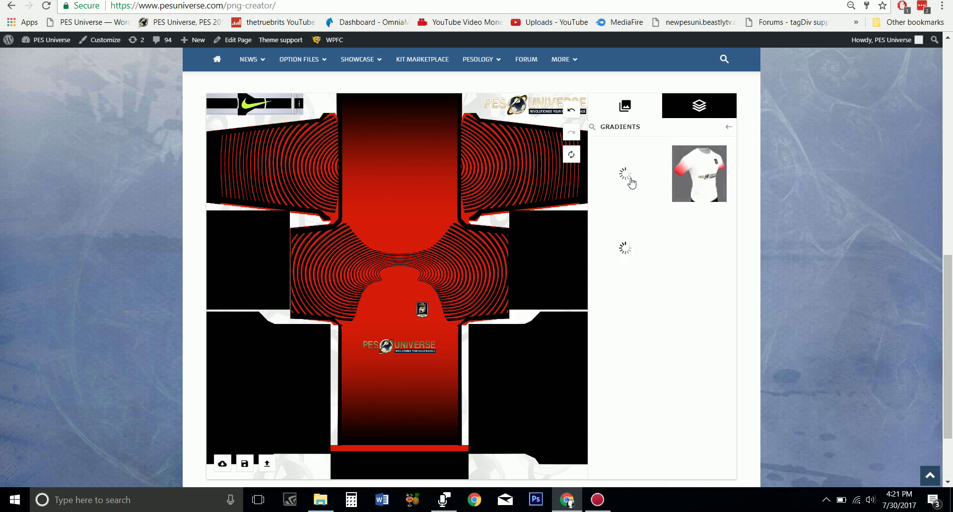
pyautogui.click(728, 127)
pyautogui.click(637, 243)
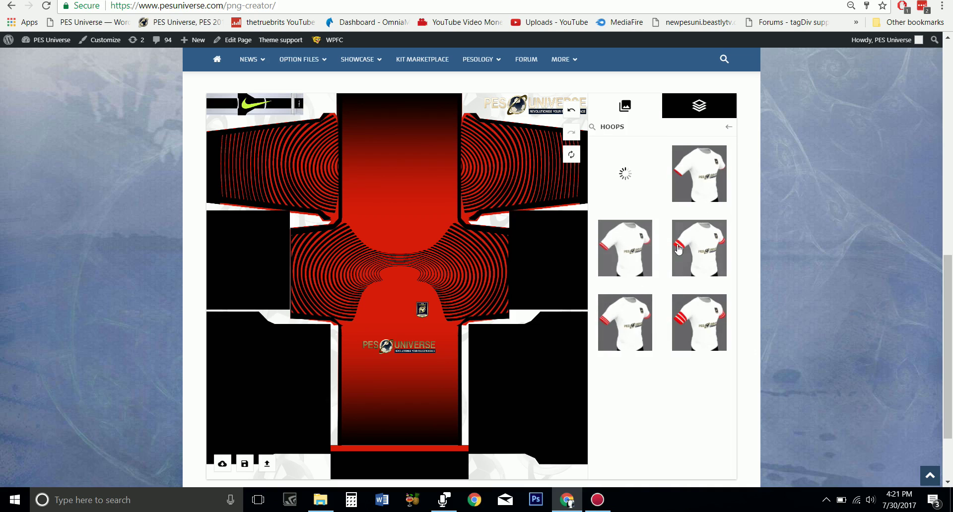
pyautogui.click(727, 129)
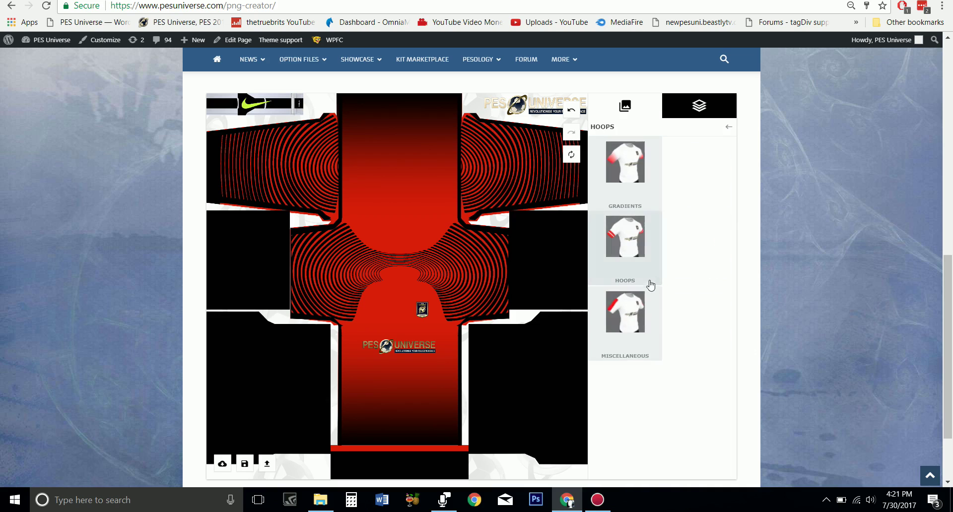
pyautogui.click(637, 302)
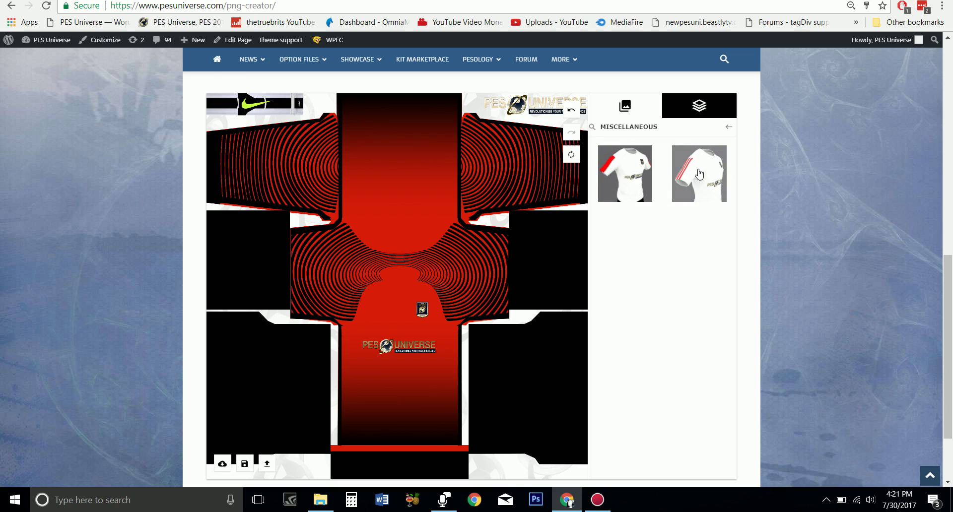
pyautogui.click(727, 127)
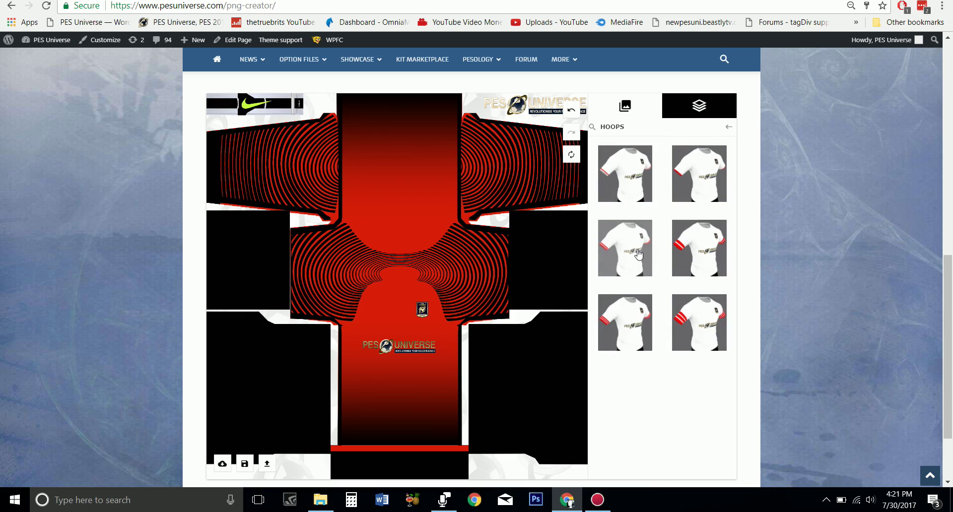
pyautogui.click(638, 254)
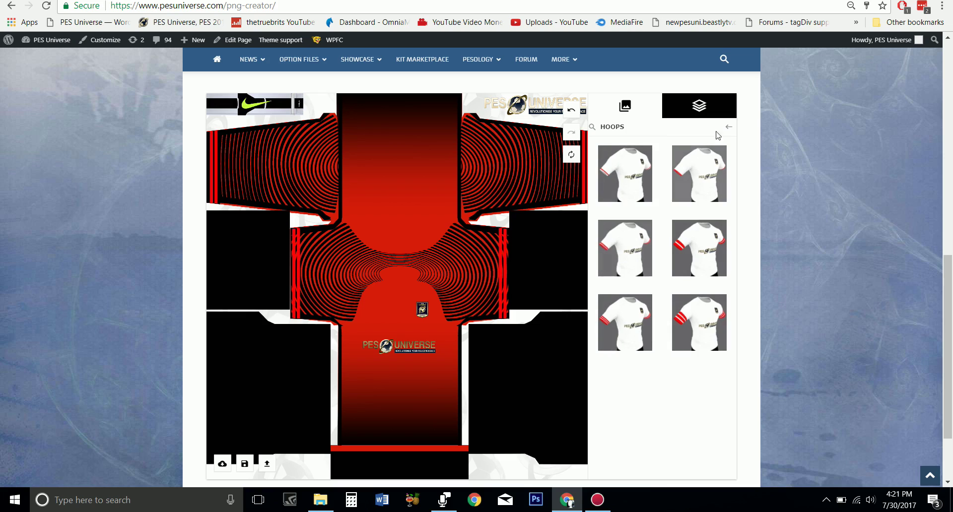
# Step: Set the colour of the SLEEVES - 2 Hoop layer to white, #ffffff
pyautogui.click(694, 109)
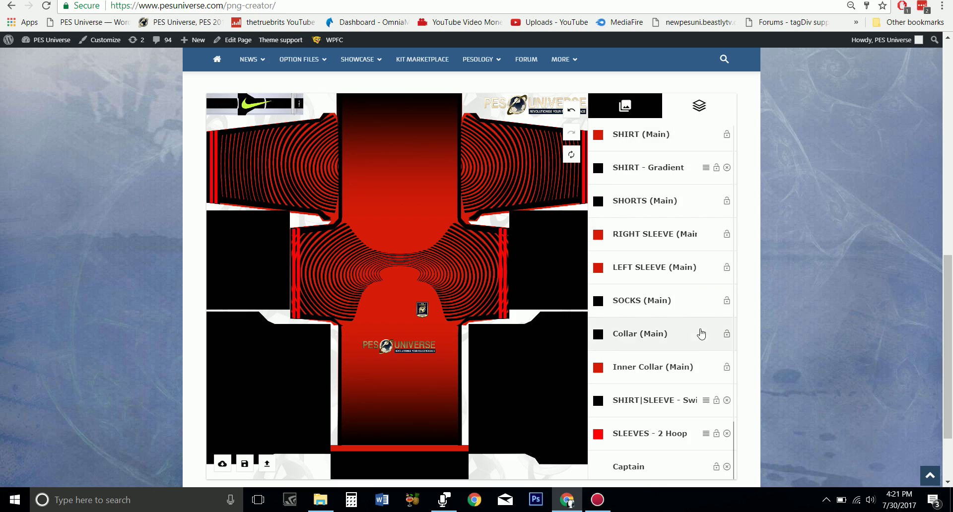
pyautogui.click(598, 434)
pyautogui.moveTo(606, 401); pyautogui.dragTo(634, 343)
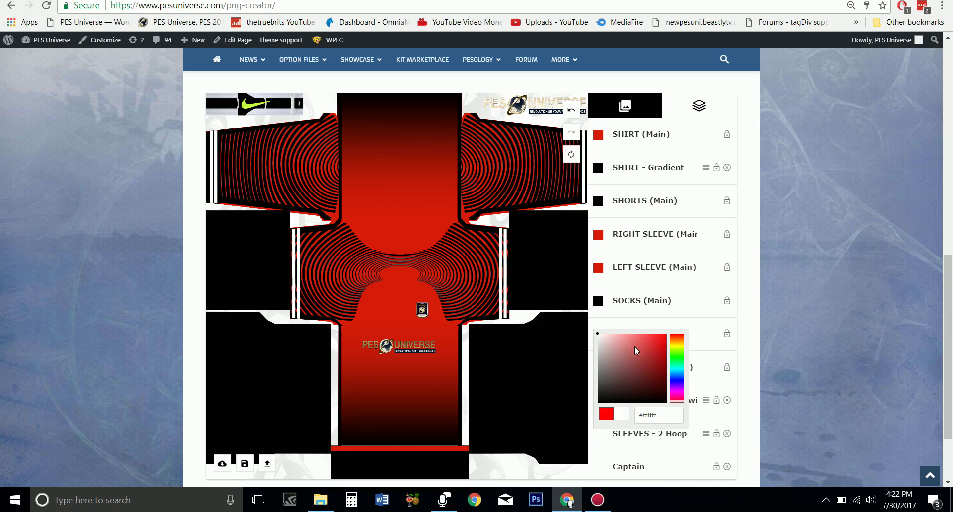
pyautogui.click(648, 391)
pyautogui.moveTo(630, 398); pyautogui.dragTo(601, 408)
pyautogui.moveTo(622, 353); pyautogui.dragTo(596, 334)
pyautogui.click(773, 265)
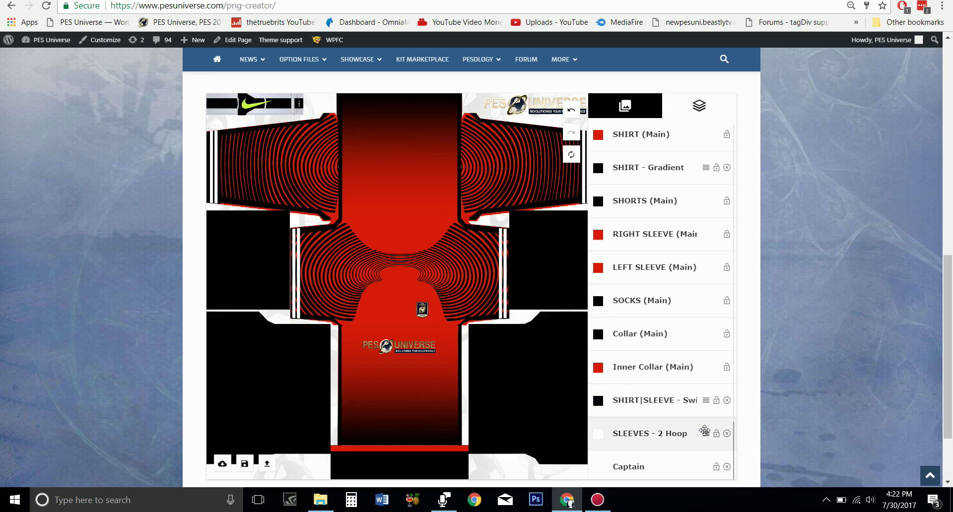
# Step: Try the SLEEVES - 2 Hoop layer beneath the ringed SHIRT|SLEEVE layer and move it back above
pyautogui.moveTo(704, 431); pyautogui.dragTo(695, 393)
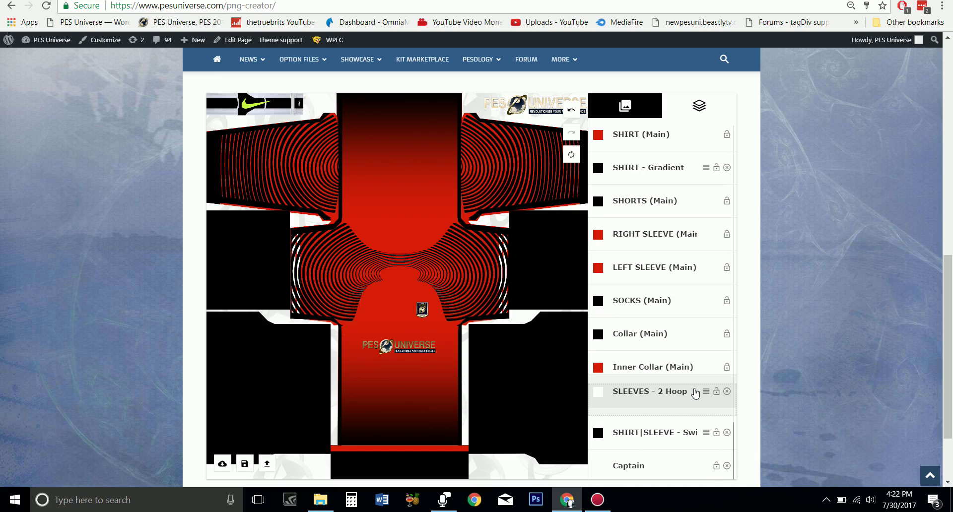
pyautogui.moveTo(695, 393); pyautogui.dragTo(700, 438)
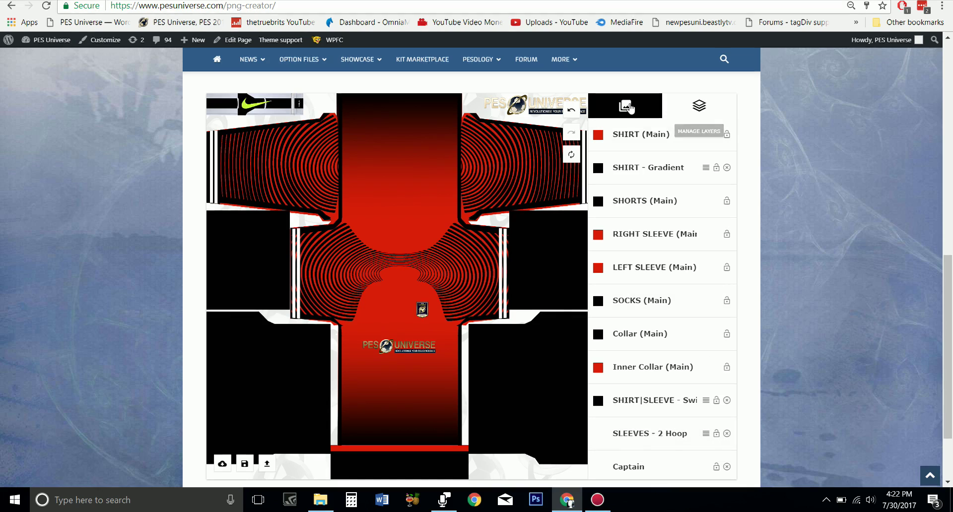
# Step: Apply the Adidas three-stripe design from the Miscellaneous shorts designs to the shorts
pyautogui.click(697, 106)
pyautogui.click(729, 129)
pyautogui.click(729, 129)
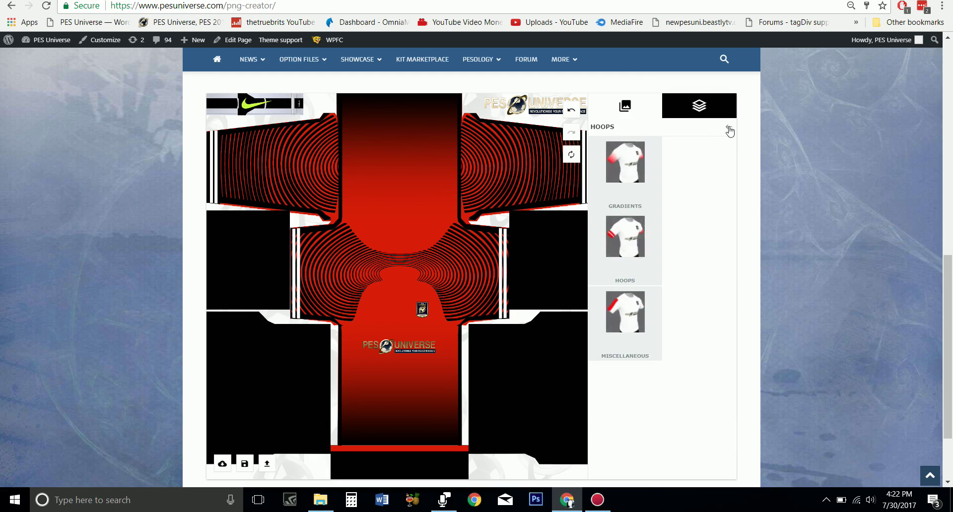
pyautogui.click(634, 321)
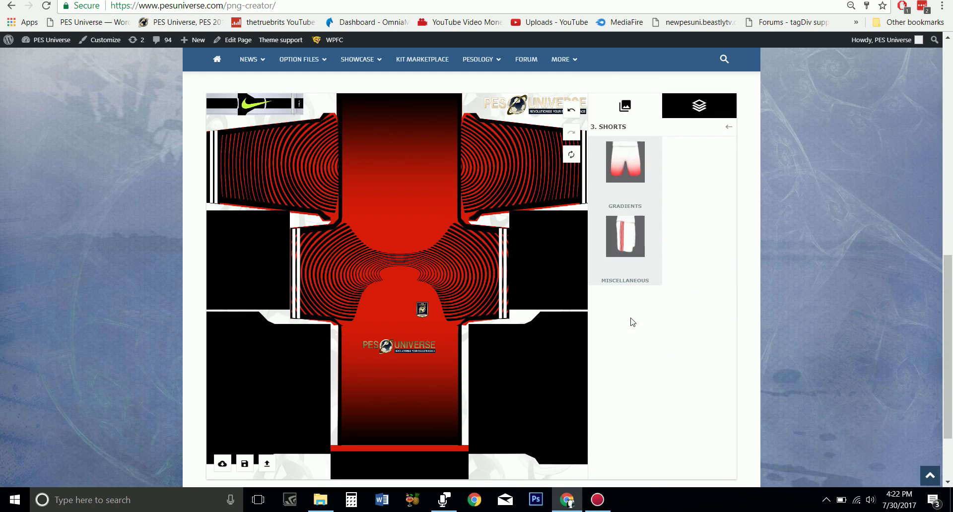
pyautogui.click(623, 248)
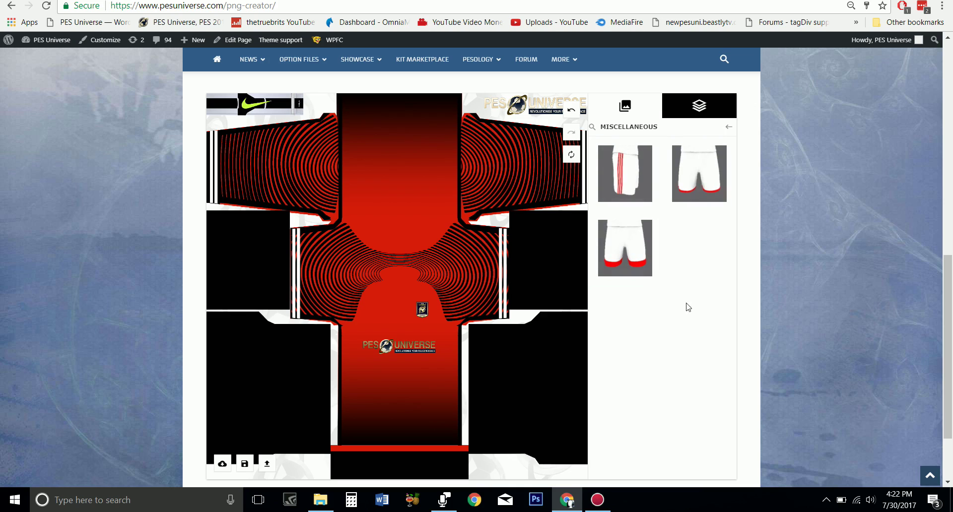
pyautogui.click(622, 181)
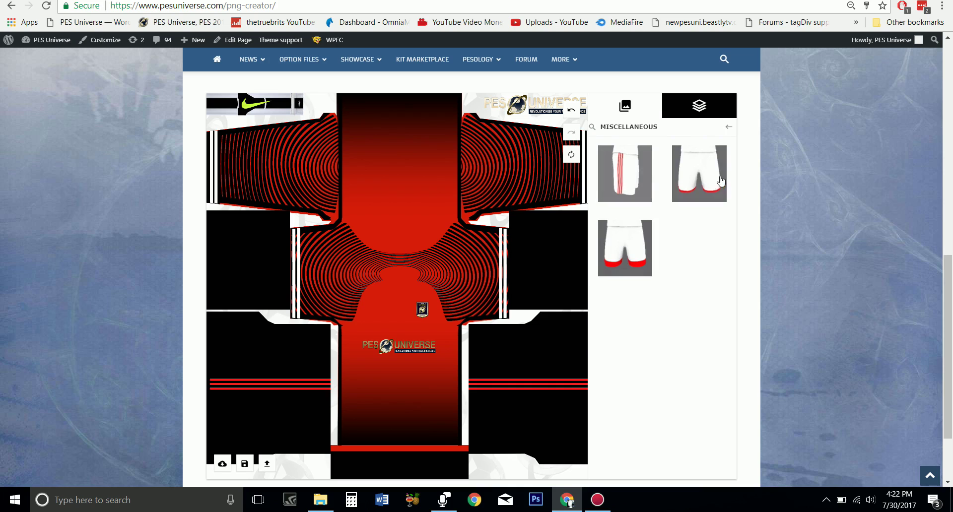
# Step: Set the colour of the three stripes on the shorts to white
pyautogui.click(727, 127)
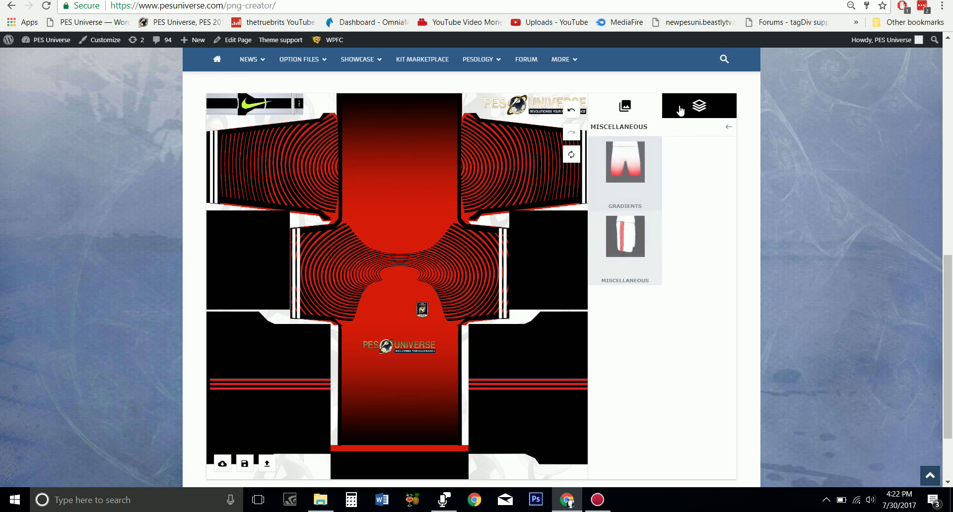
pyautogui.click(694, 113)
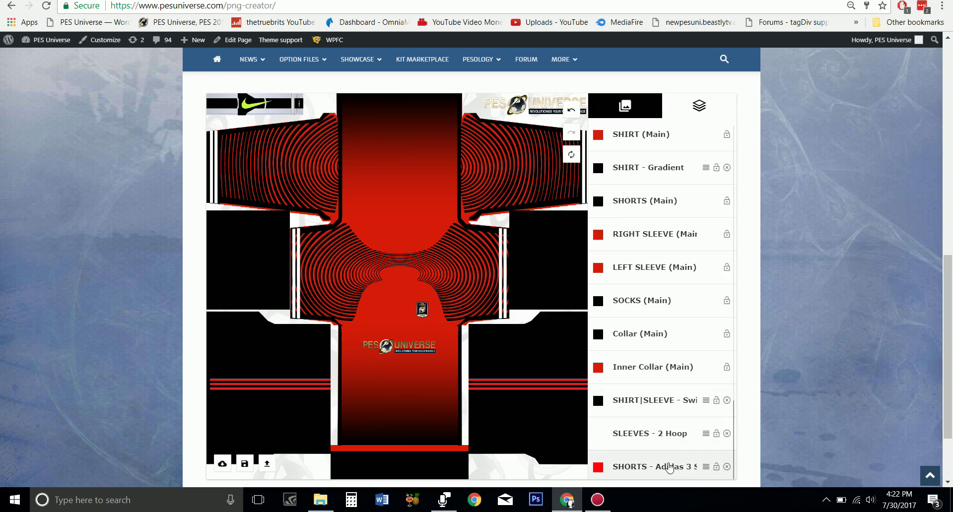
pyautogui.click(519, 390)
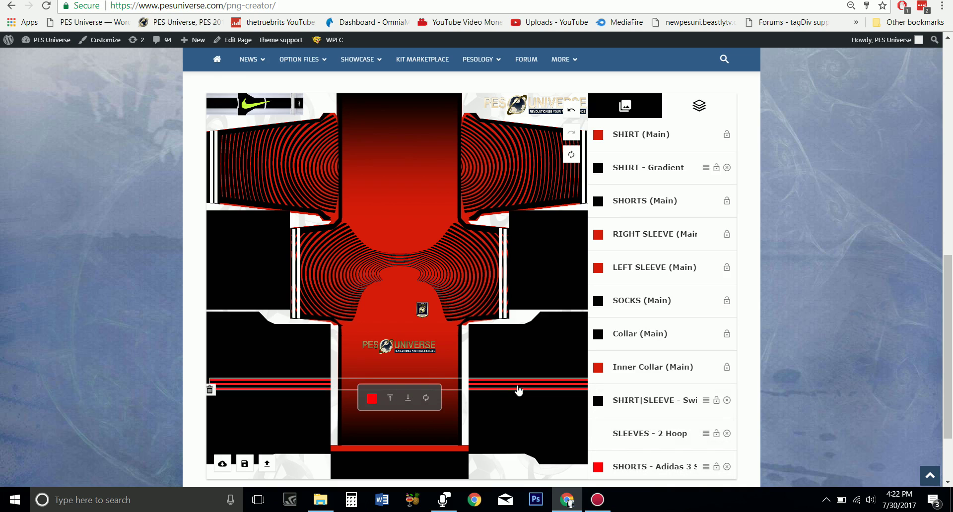
pyautogui.click(373, 398)
pyautogui.click(372, 422)
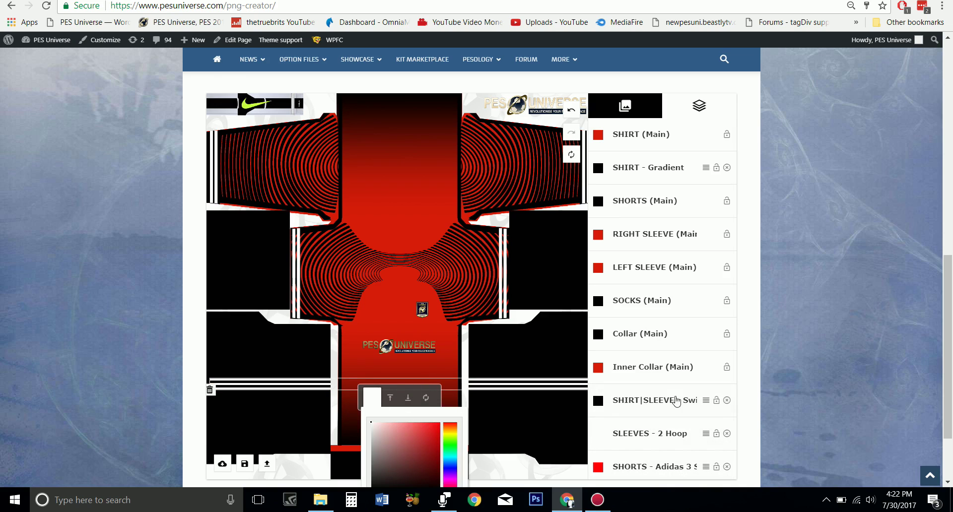
pyautogui.click(759, 322)
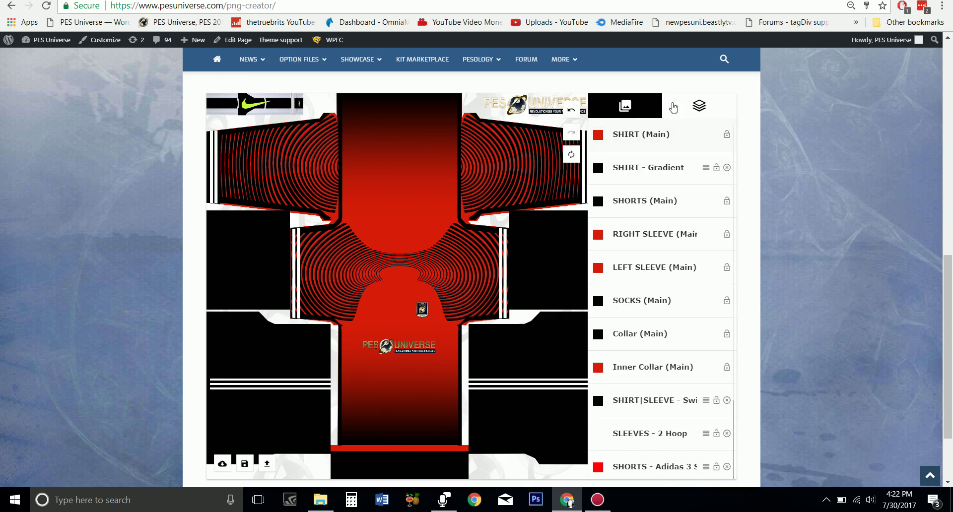
# Step: Look through the socks Gradients and Miscellaneous designs and apply the three-stripe design to the socks
pyautogui.click(625, 105)
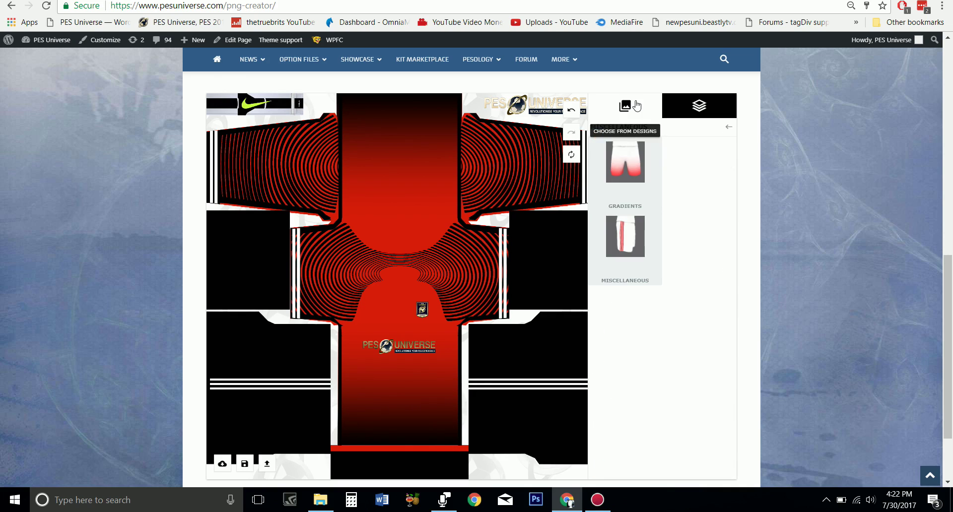
pyautogui.click(729, 128)
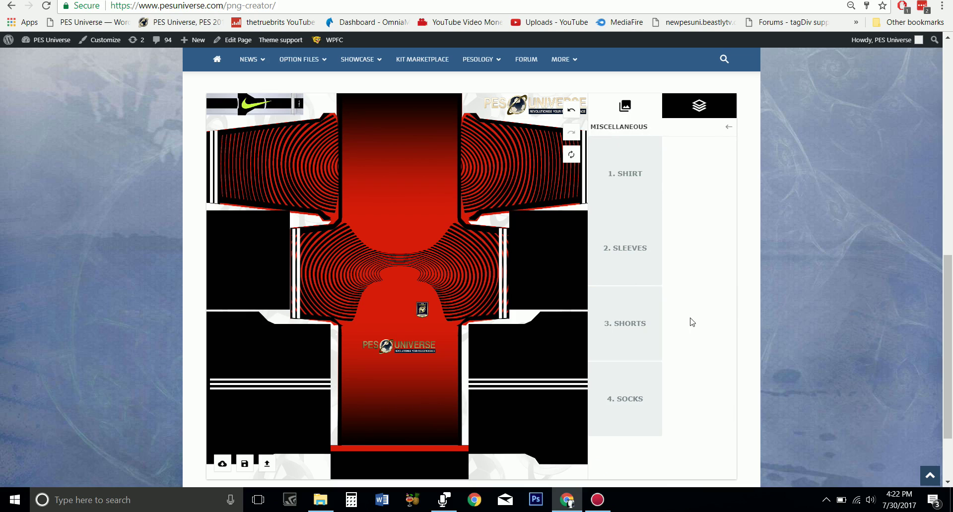
pyautogui.click(625, 397)
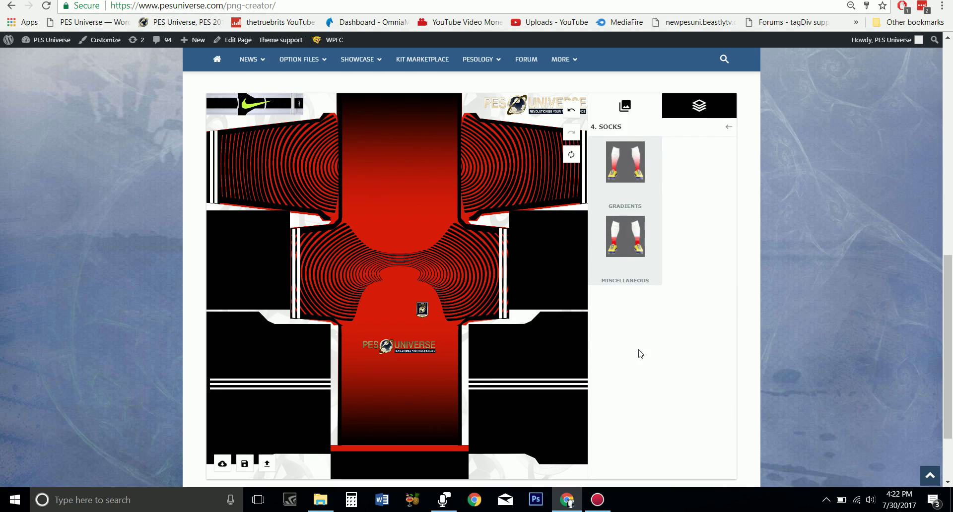
pyautogui.click(623, 182)
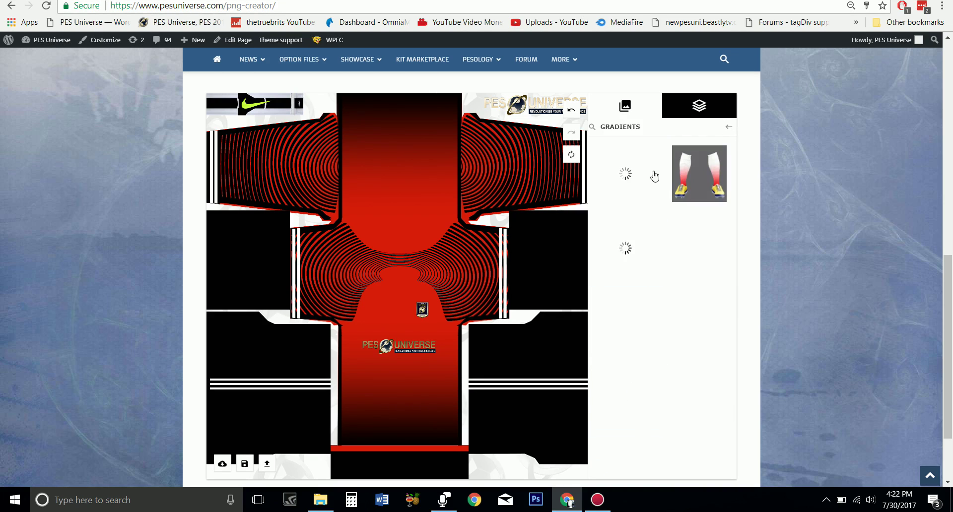
pyautogui.click(728, 130)
pyautogui.click(645, 233)
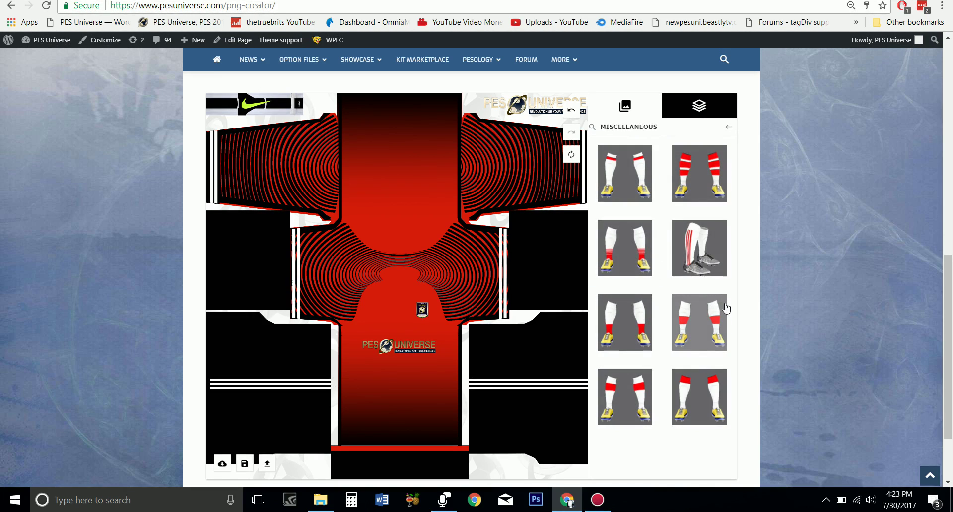
pyautogui.click(632, 258)
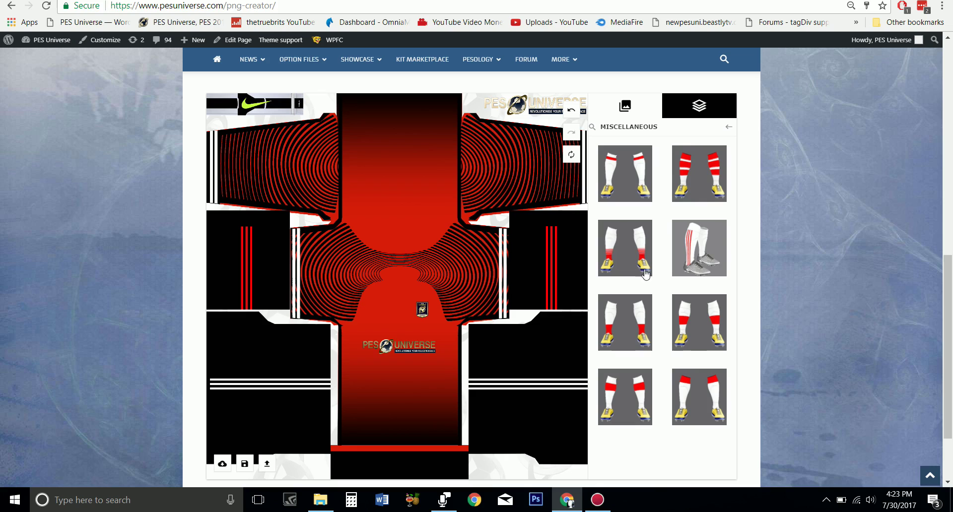
# Step: Set the colour of the three stripes on the socks to white
pyautogui.click(555, 273)
pyautogui.click(370, 337)
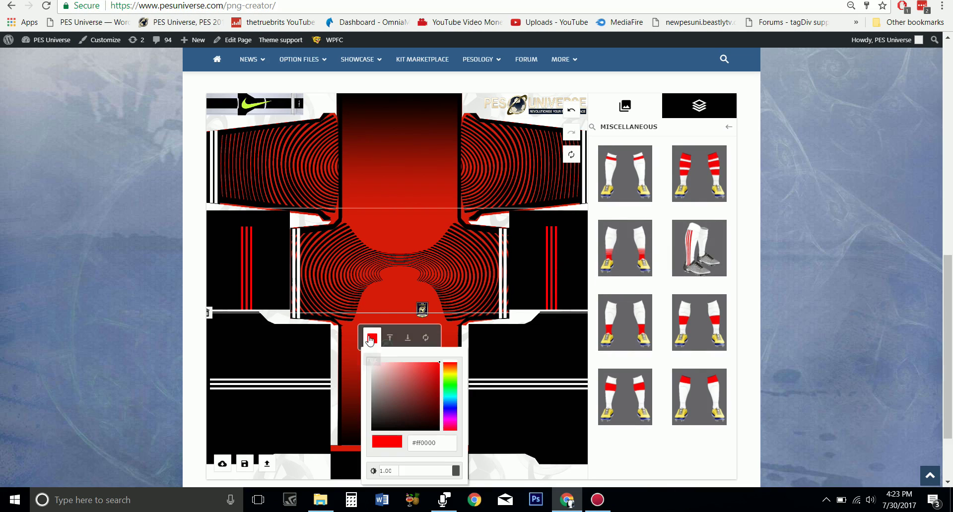
pyautogui.click(371, 363)
pyautogui.click(792, 239)
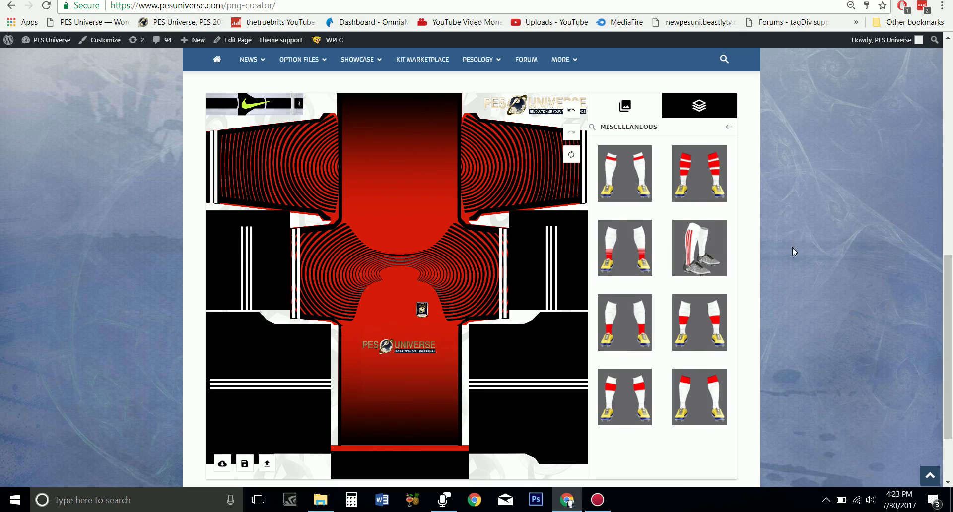
# Step: Add the Adidas logo from the shirt logos to the chest of the shirt
pyautogui.click(728, 130)
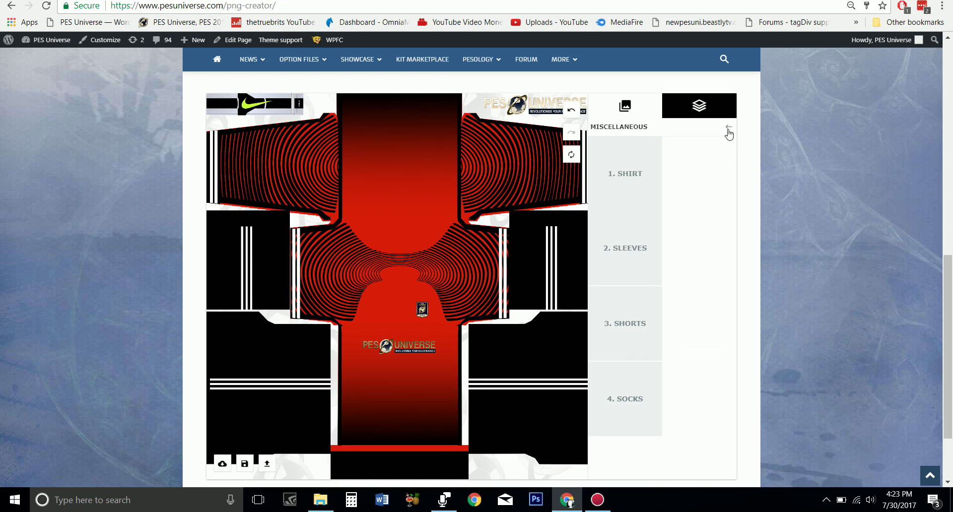
pyautogui.click(727, 130)
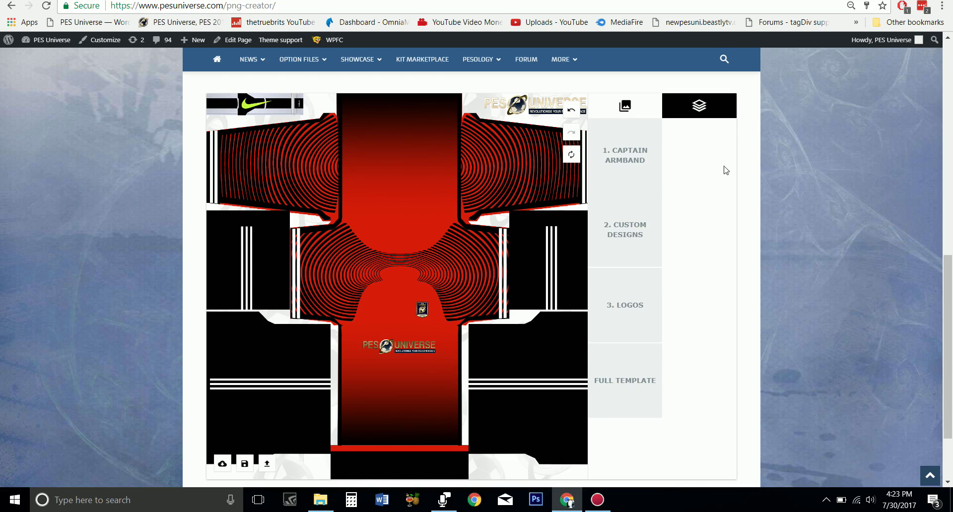
pyautogui.click(639, 311)
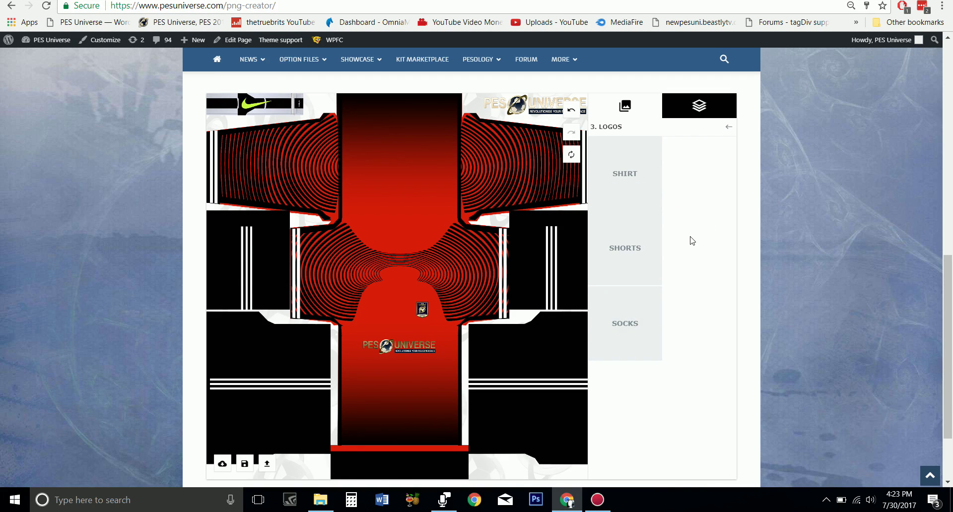
pyautogui.click(625, 180)
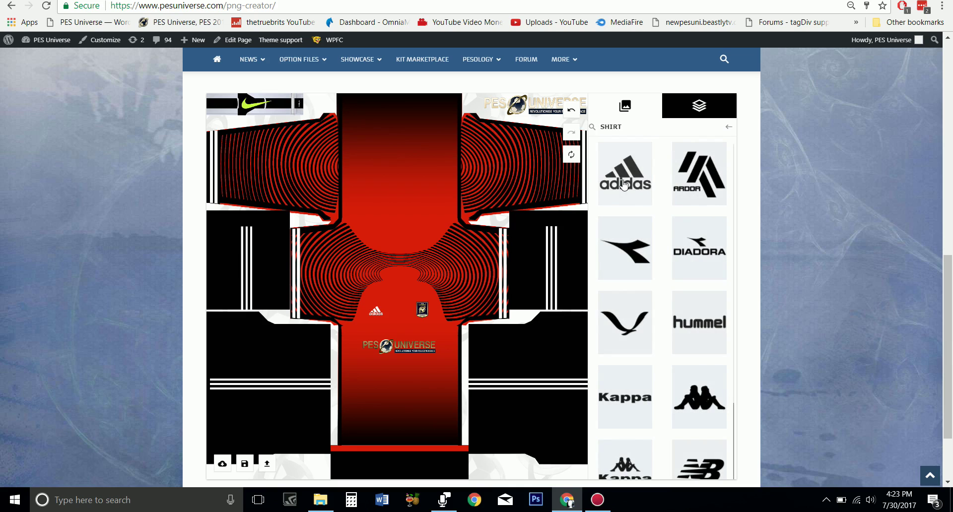
# Step: Try the shirt's Adidas logo in black, #000000, and set it back to white, #ffffff
pyautogui.click(375, 313)
pyautogui.click(348, 345)
pyautogui.moveTo(390, 382); pyautogui.dragTo(347, 437)
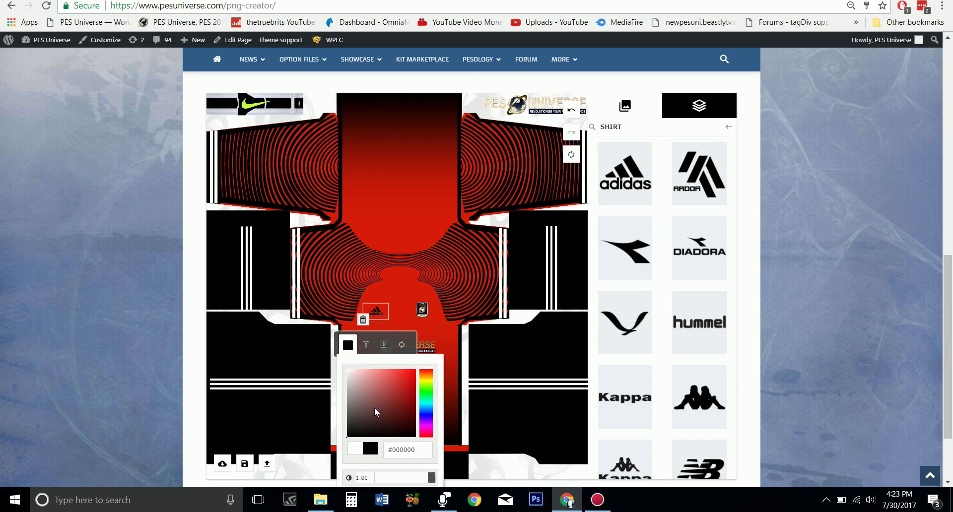
pyautogui.moveTo(374, 407); pyautogui.dragTo(346, 369)
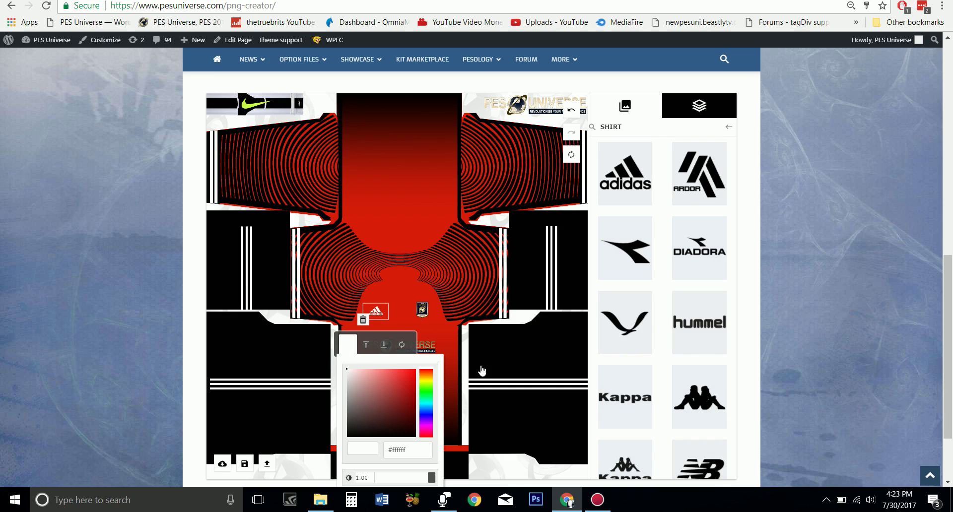
pyautogui.click(781, 230)
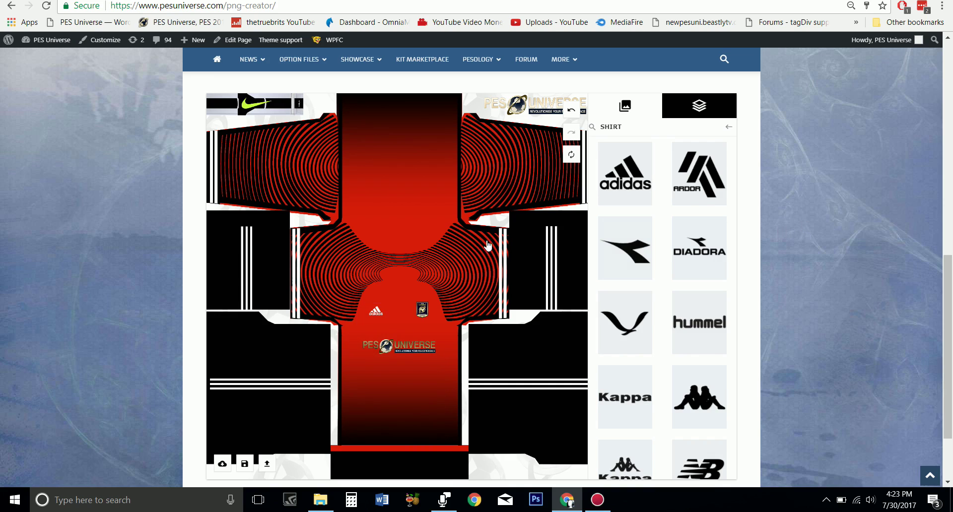
# Step: Add the Adidas logo to the shorts and to the socks
pyautogui.click(728, 129)
pyautogui.click(626, 248)
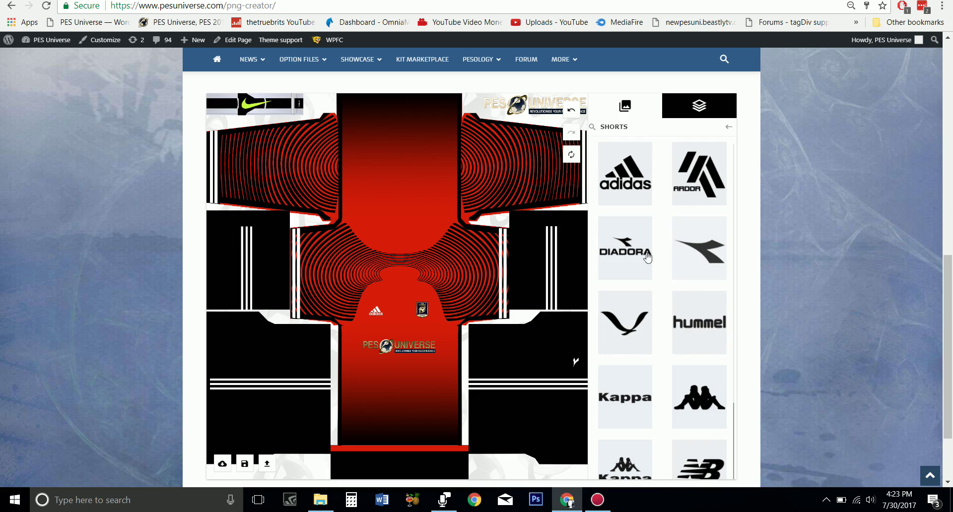
pyautogui.click(625, 175)
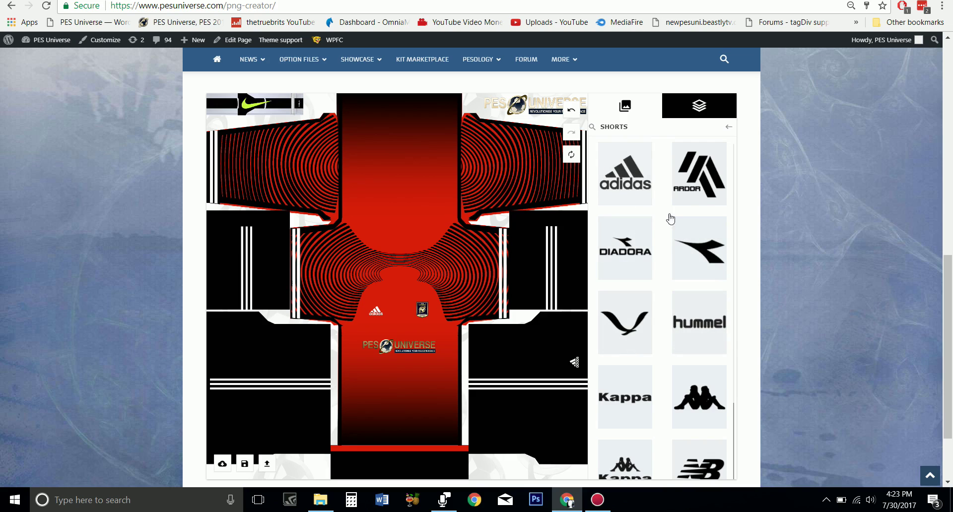
pyautogui.click(727, 128)
pyautogui.click(624, 324)
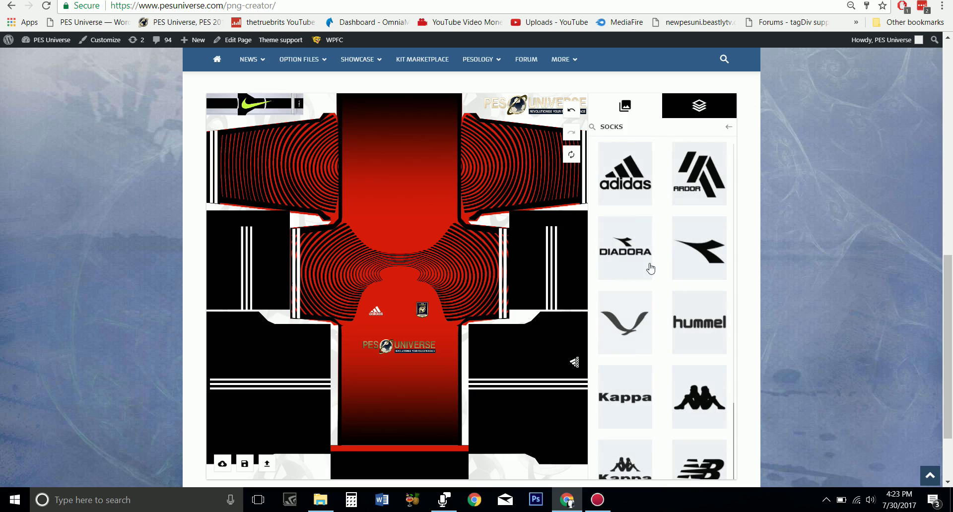
pyautogui.click(625, 181)
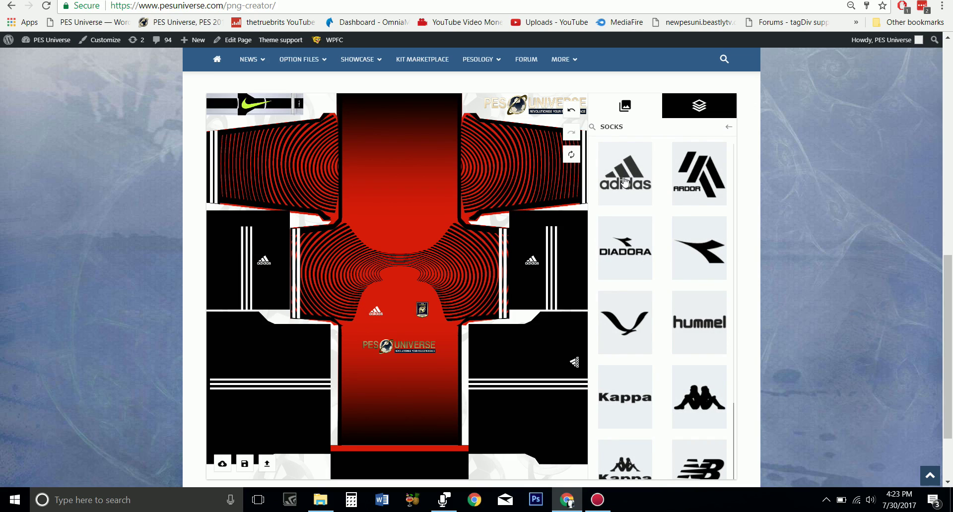
pyautogui.click(728, 128)
pyautogui.click(728, 128)
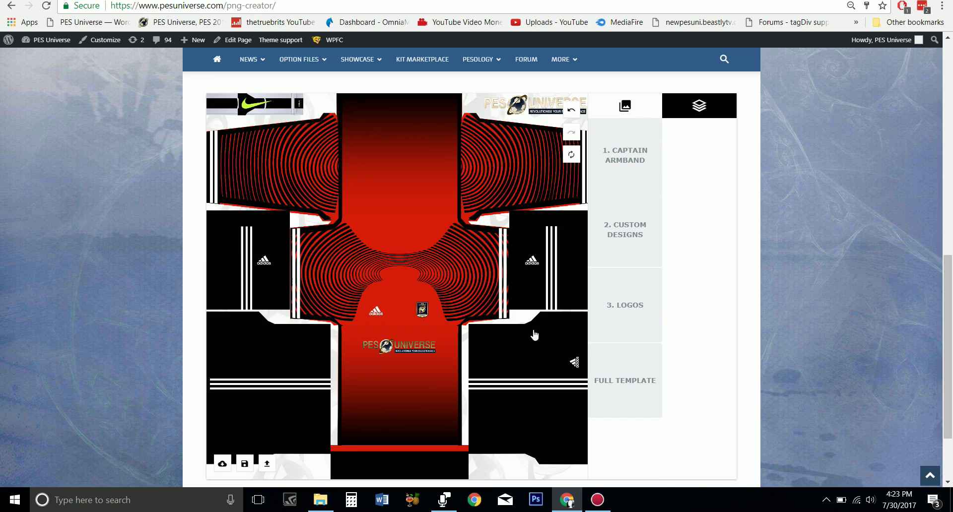
# Step: Replace the crest on the shirt's chest with the TTB-new-logo image from the Desktop and shrink it slightly
pyautogui.click(421, 311)
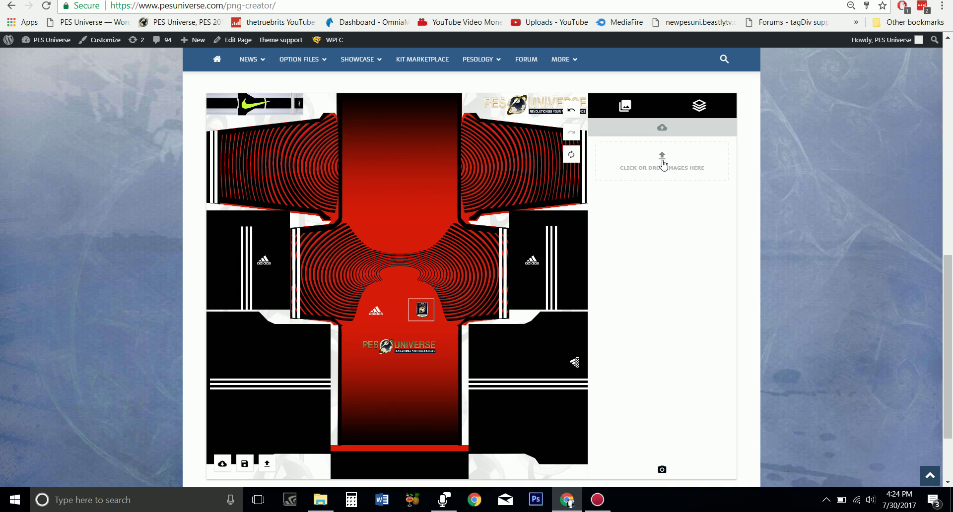
pyautogui.click(663, 165)
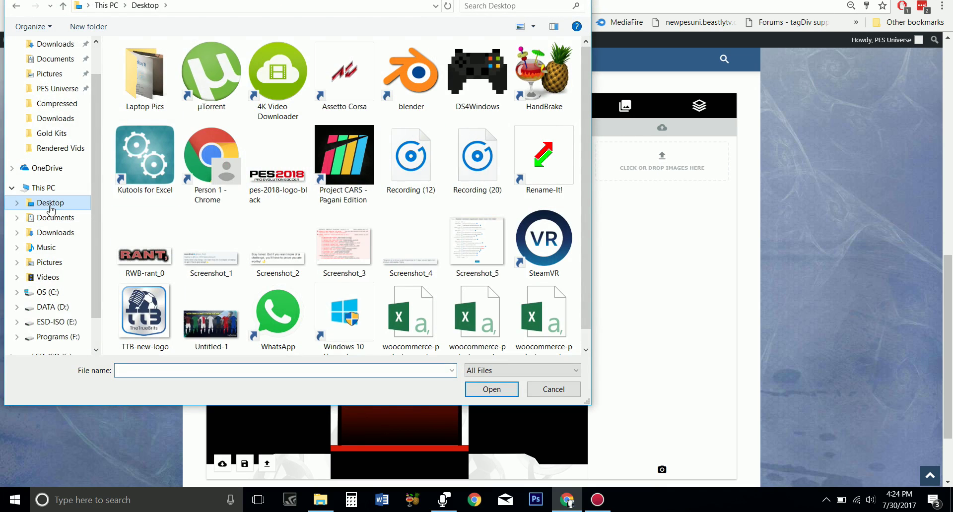
pyautogui.click(139, 316)
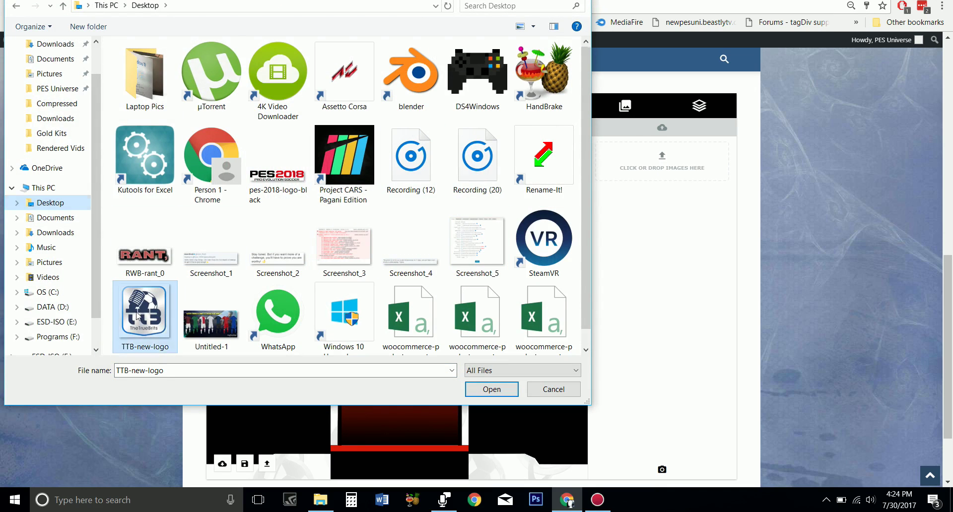
pyautogui.click(492, 389)
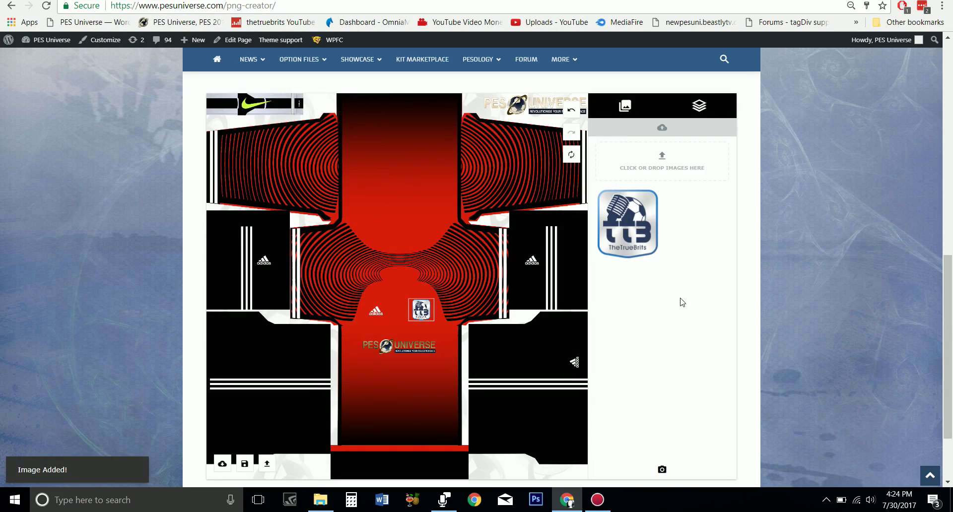
pyautogui.click(416, 325)
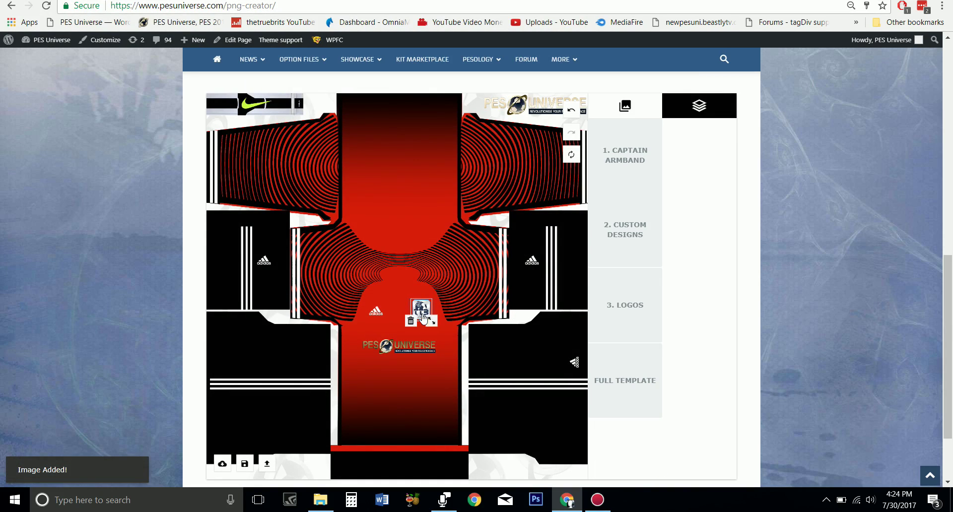
pyautogui.moveTo(431, 319); pyautogui.dragTo(428, 316)
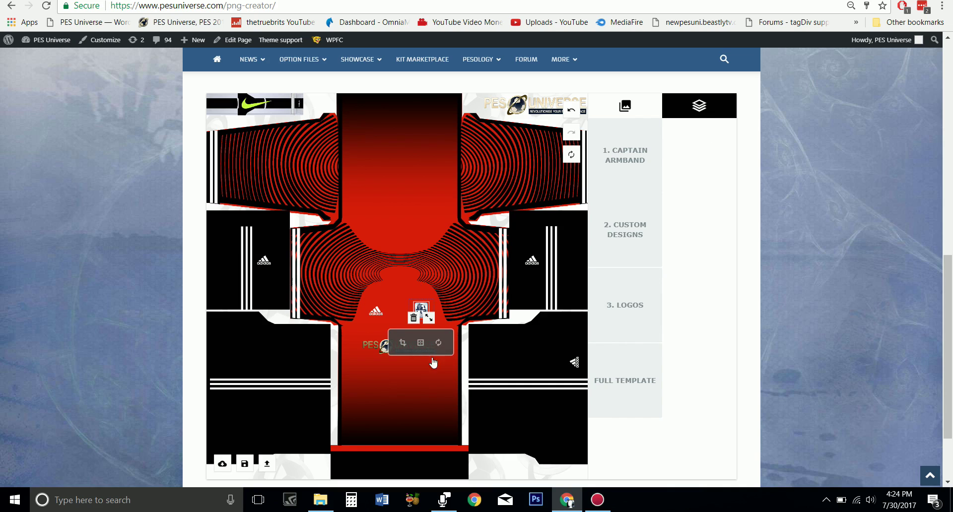
# Step: Replace the PES Universe sponsor on the front of the shirt with the pes-2018-logo-black image from the Desktop
pyautogui.click(432, 391)
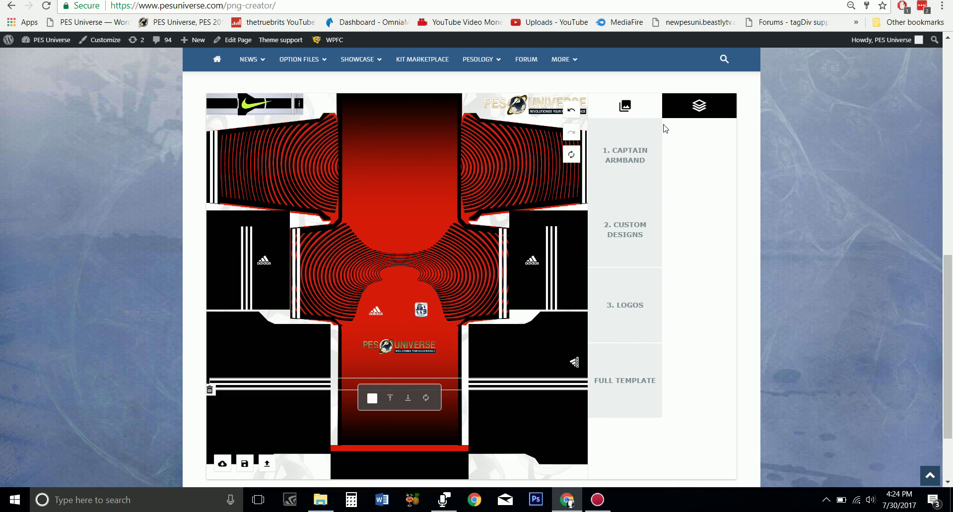
pyautogui.click(419, 308)
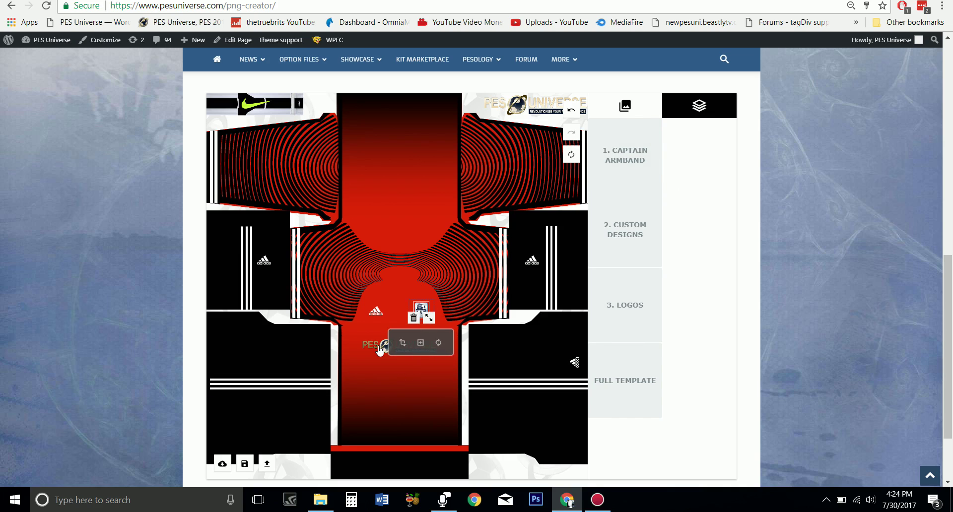
pyautogui.click(380, 349)
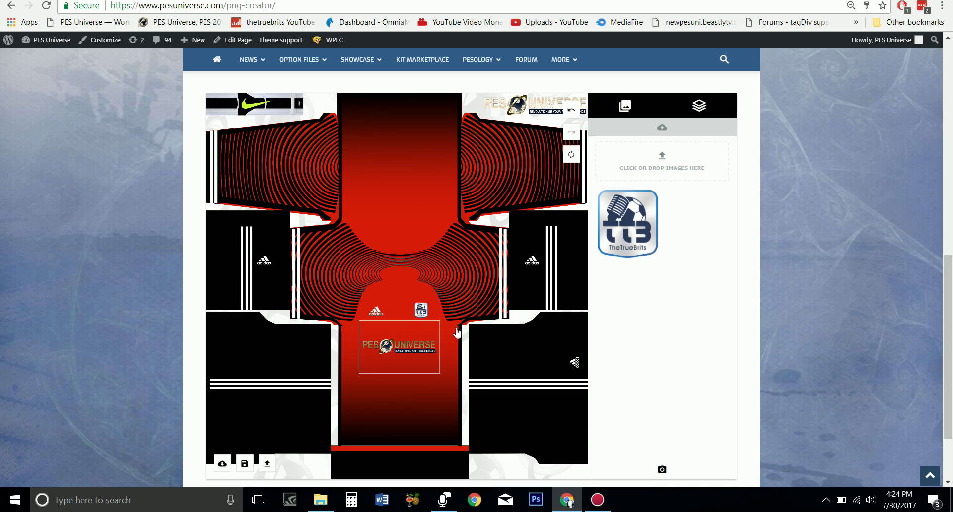
pyautogui.click(662, 159)
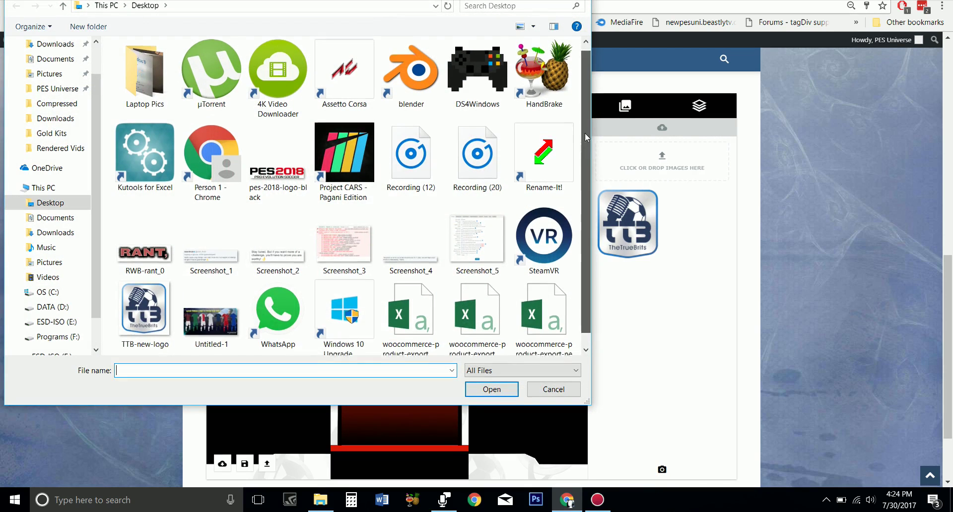
pyautogui.doubleClick(292, 165)
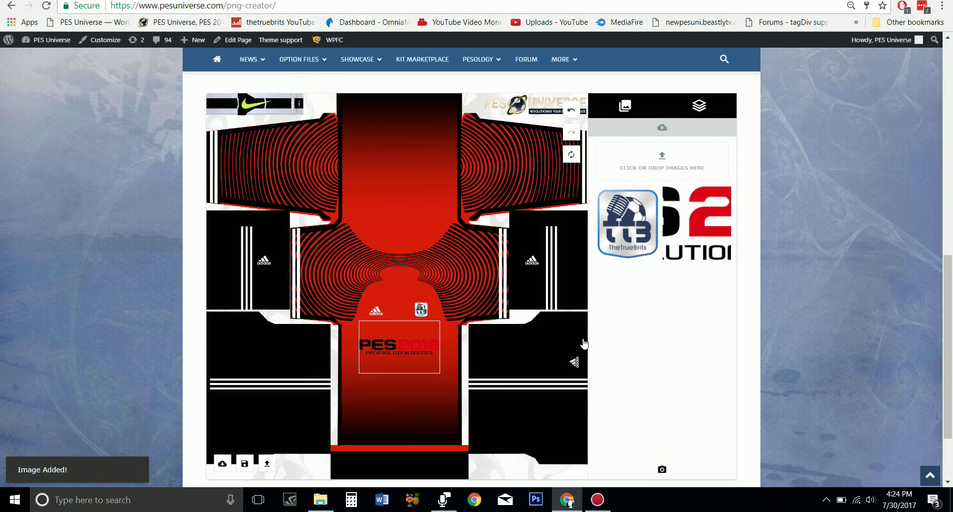
# Step: Shrink the PES 2018 sponsor logo slightly on the front of the shirt and deselect it
pyautogui.click(420, 353)
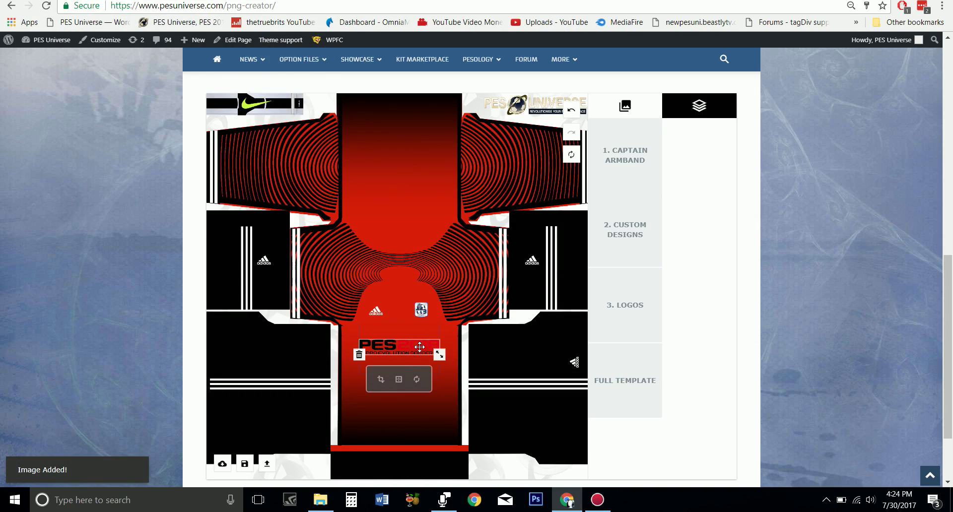
pyautogui.click(780, 313)
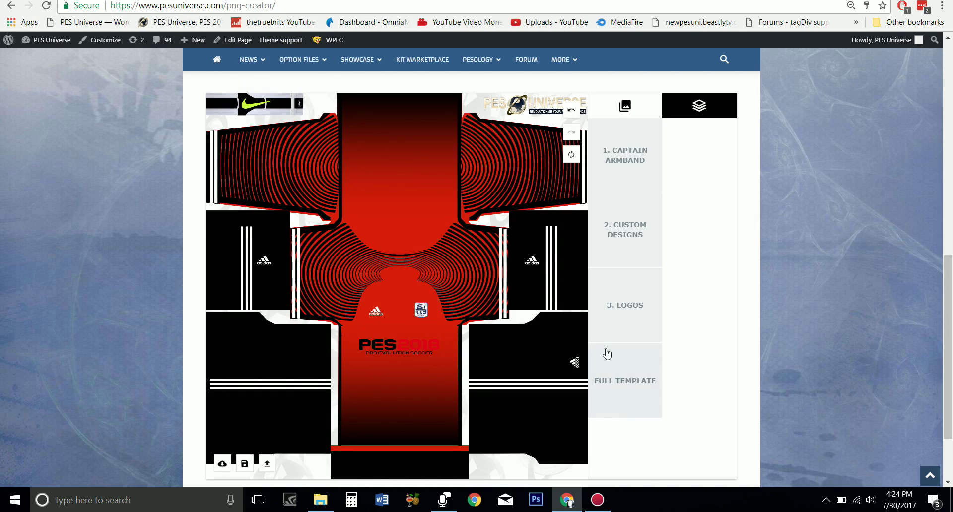
pyautogui.click(411, 355)
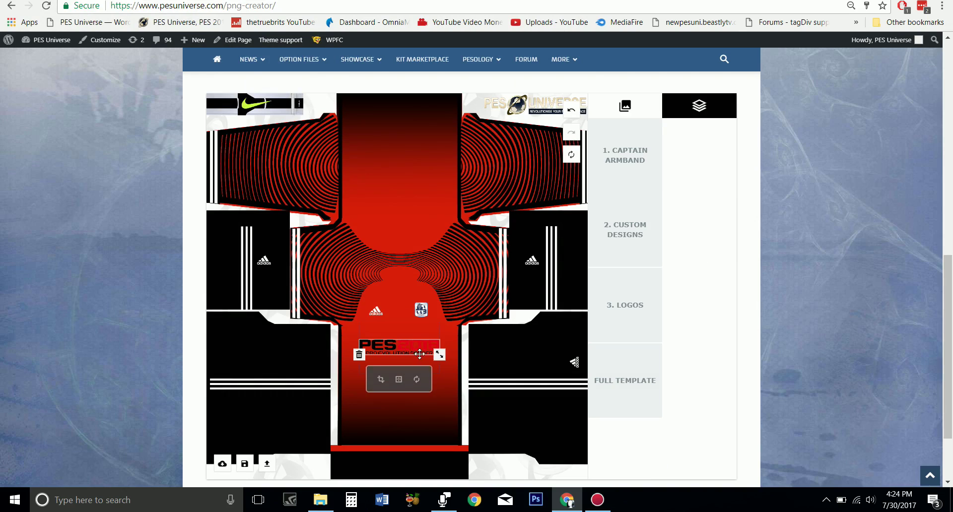
pyautogui.moveTo(439, 354); pyautogui.dragTo(433, 353)
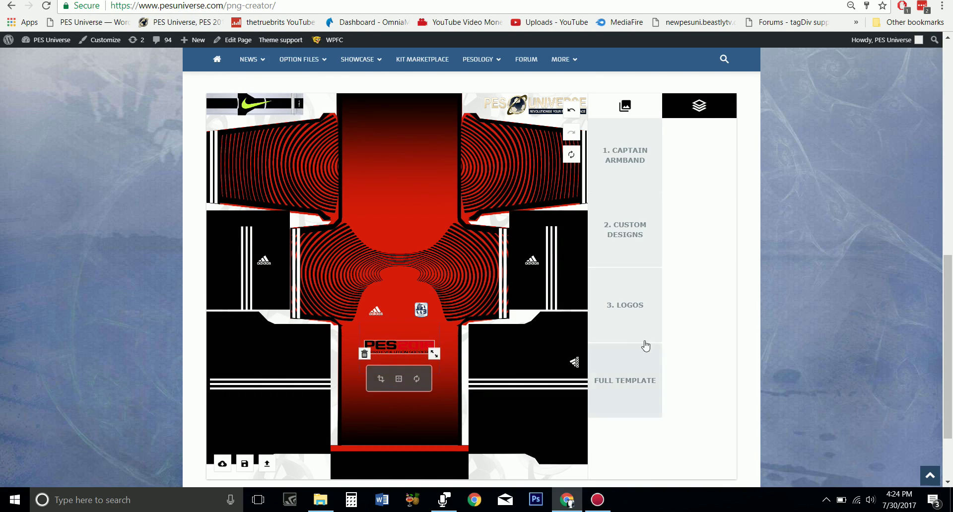
pyautogui.click(783, 312)
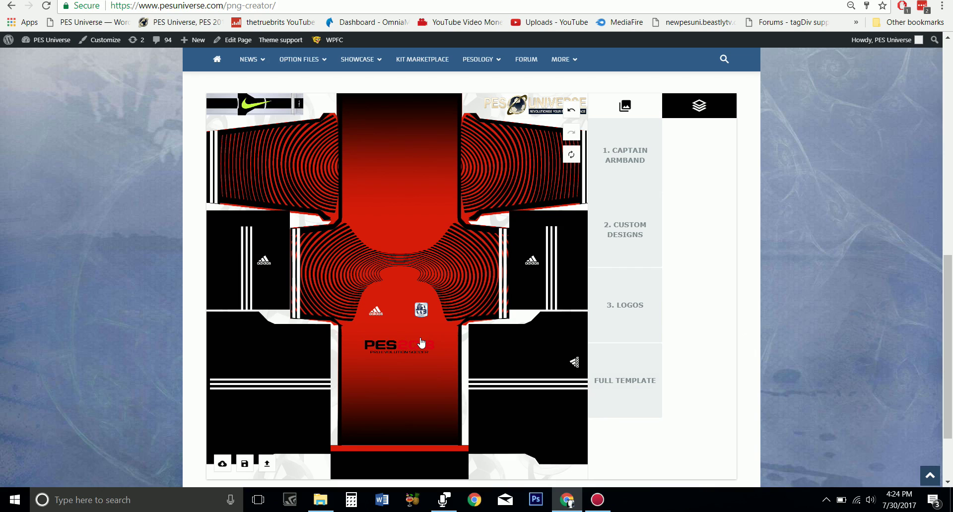
# Step: Download the finished kit as a PNG and copy the file into the WEPES folder on the ESD-ISO (E:) drive
pyautogui.click(222, 465)
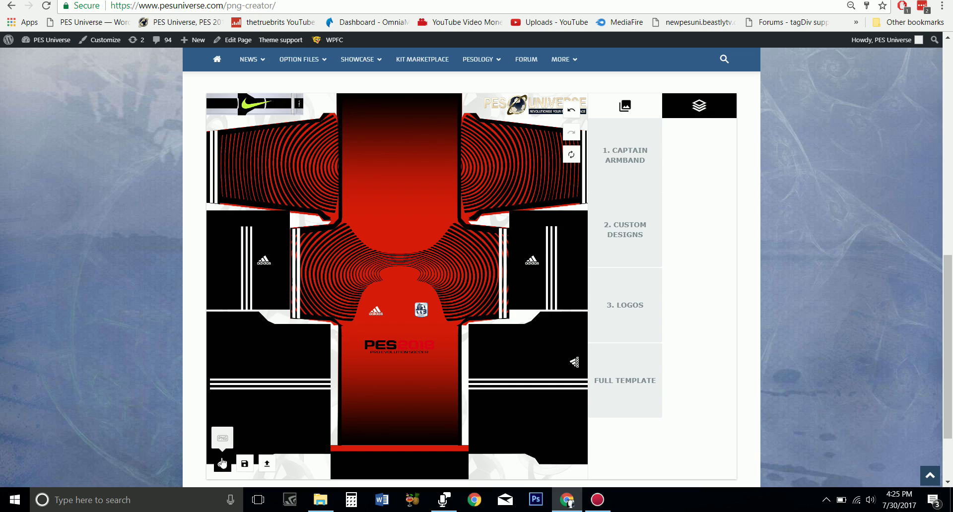
pyautogui.click(223, 441)
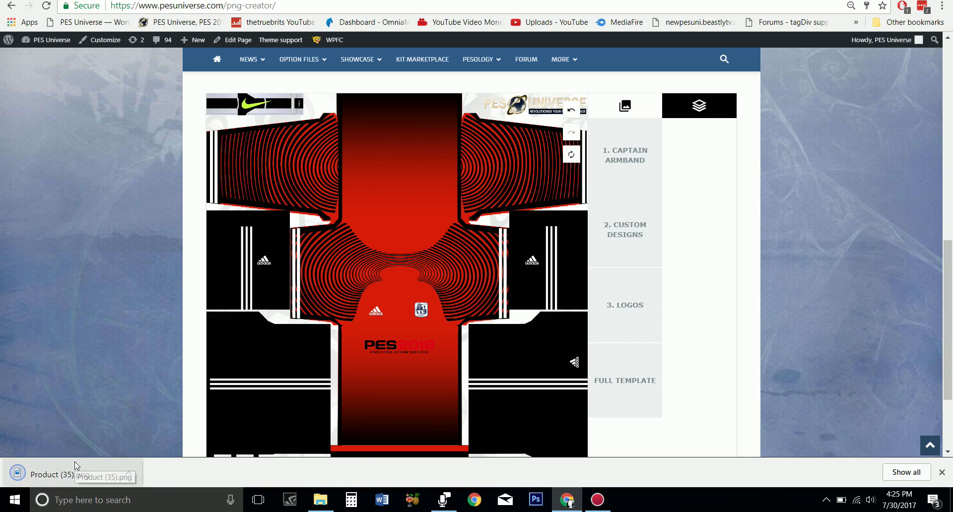
pyautogui.click(325, 501)
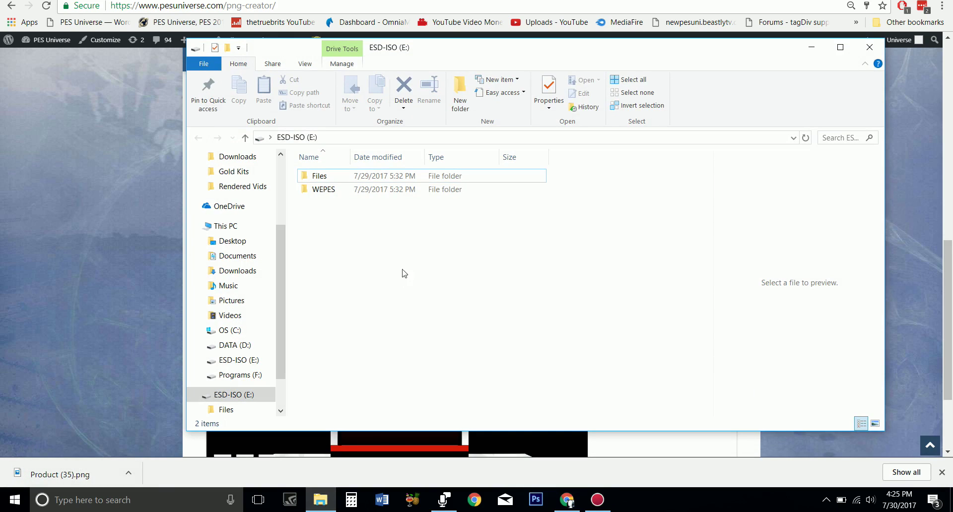
pyautogui.doubleClick(325, 191)
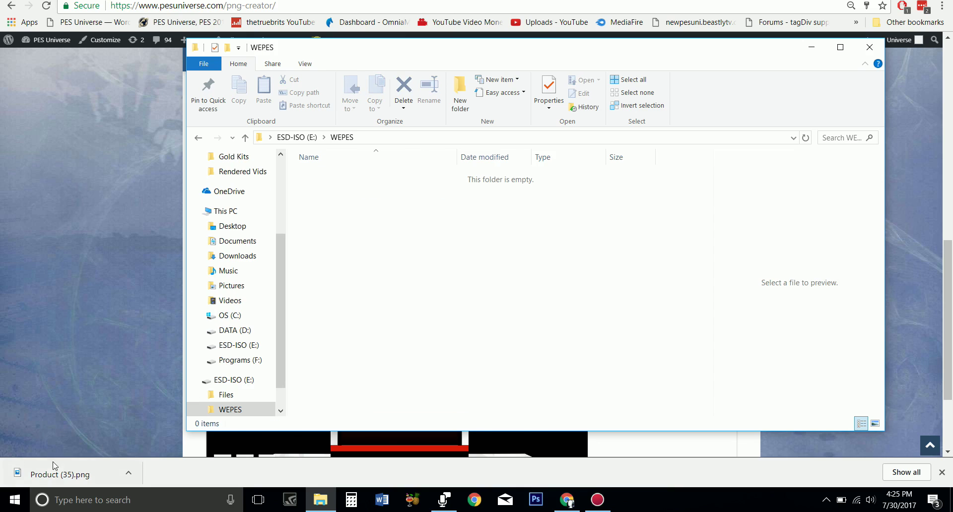
pyautogui.moveTo(55, 466); pyautogui.dragTo(149, 409)
pyautogui.moveTo(303, 500); pyautogui.dragTo(334, 499)
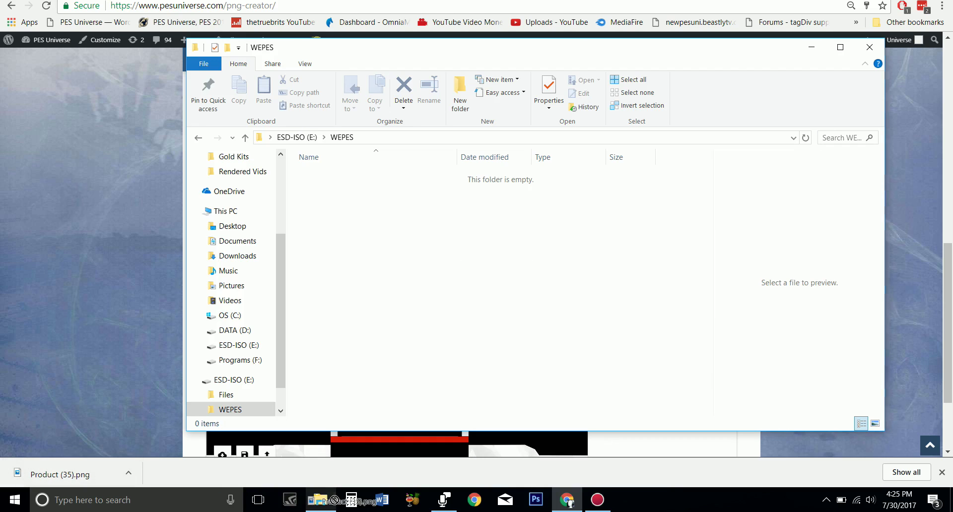
pyautogui.moveTo(398, 264); pyautogui.dragTo(389, 283)
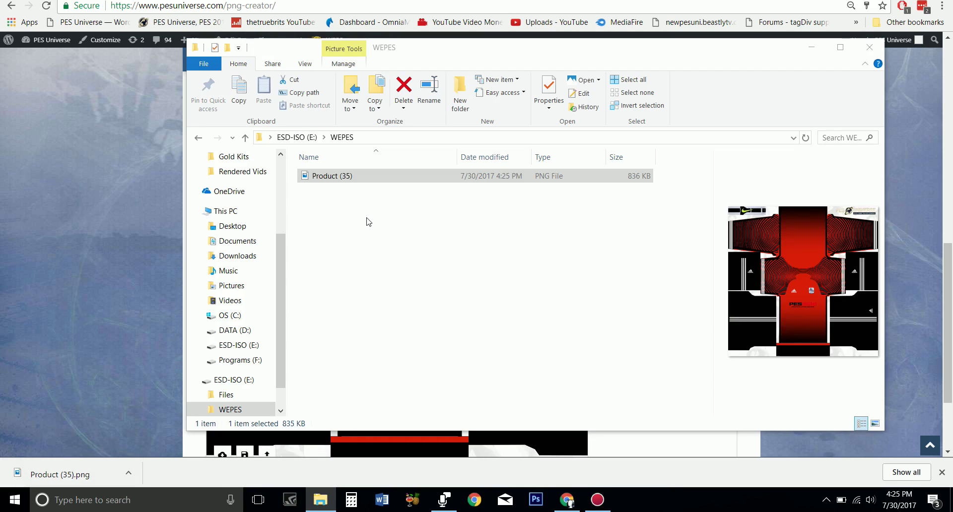
pyautogui.click(347, 180)
pyautogui.doubleClick(348, 180)
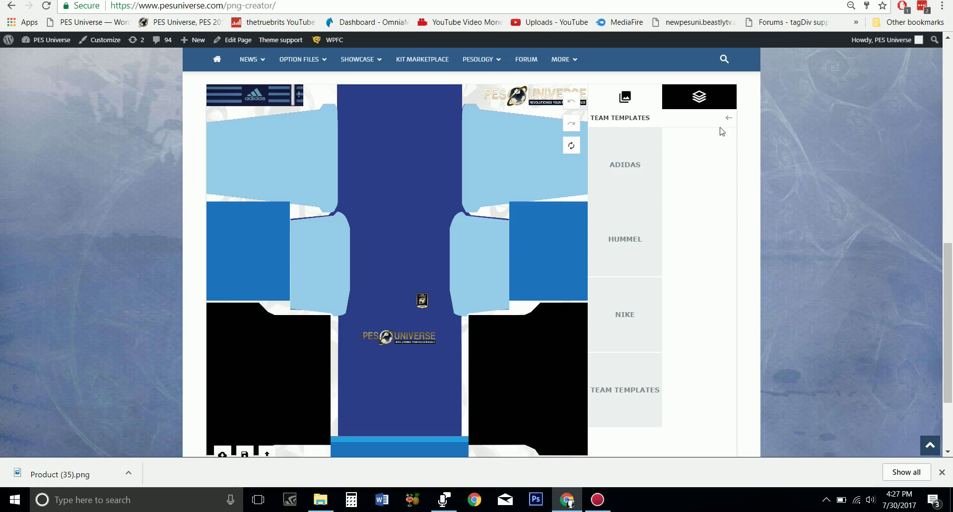
# Step: Try the Adidas Template 1 full kit in black, blue, orange, pink, red and yellow
pyautogui.click(727, 118)
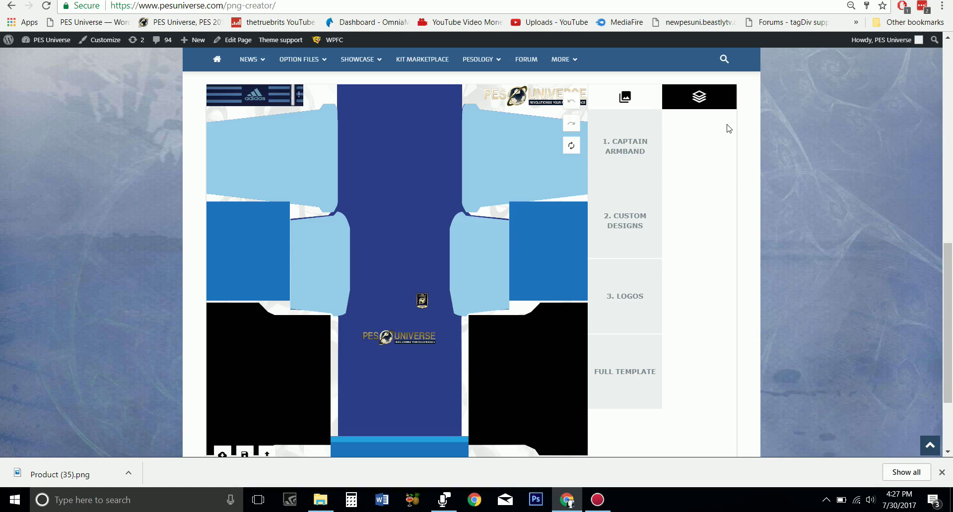
pyautogui.click(638, 376)
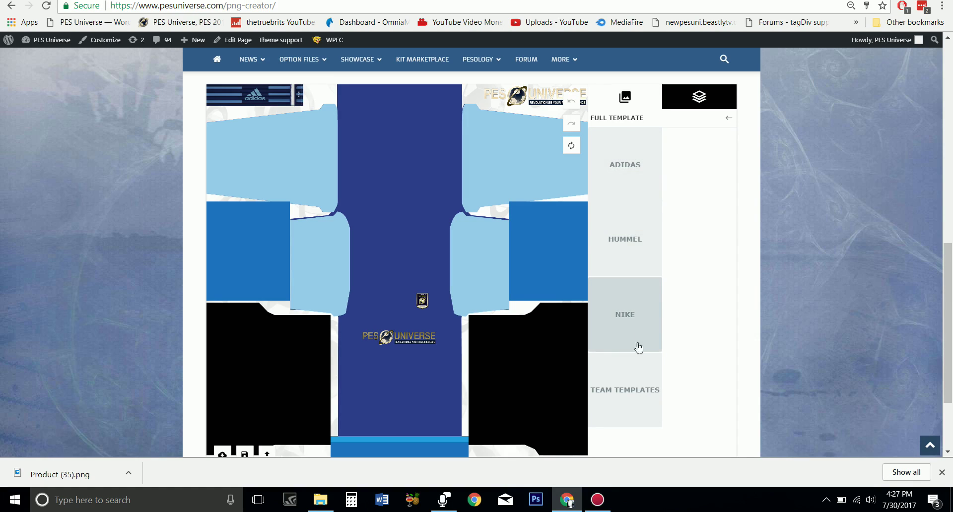
pyautogui.click(621, 166)
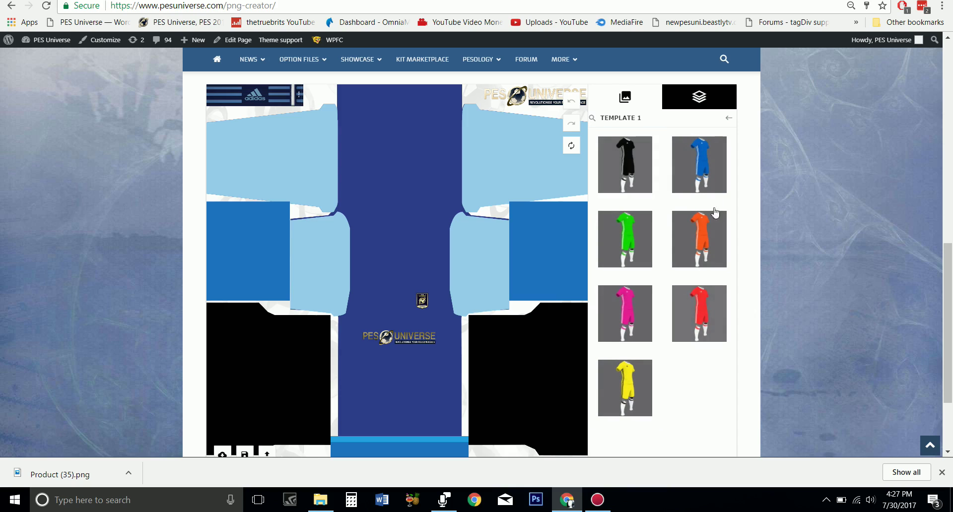
pyautogui.click(629, 167)
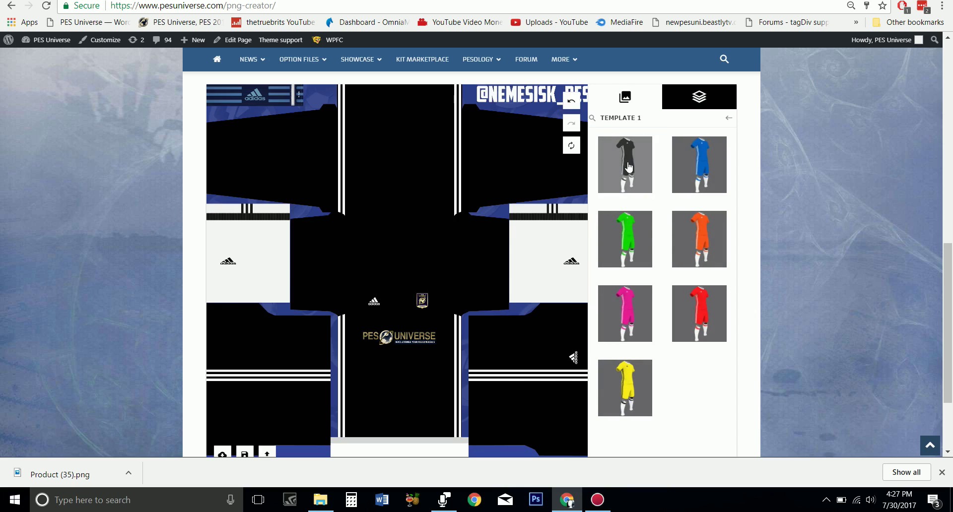
pyautogui.click(692, 165)
pyautogui.click(701, 251)
pyautogui.click(647, 302)
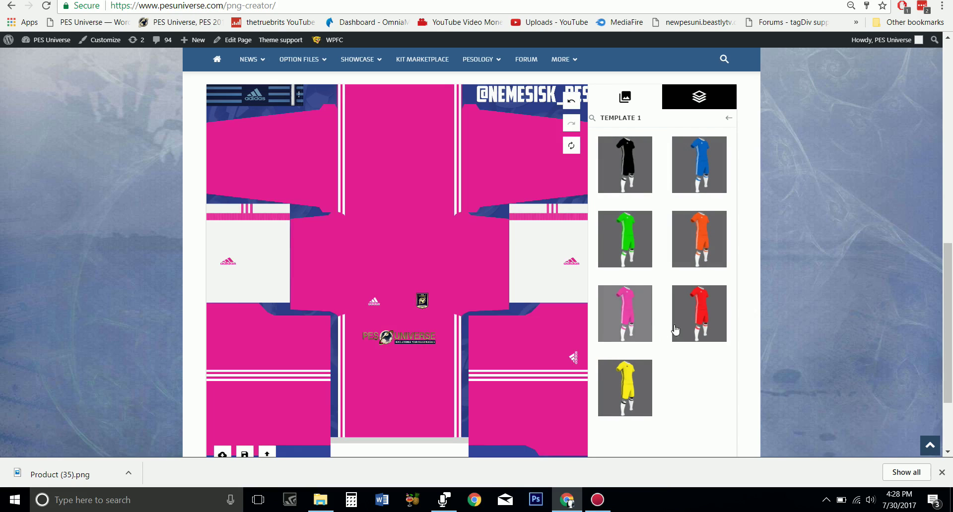
pyautogui.click(675, 329)
pyautogui.click(637, 392)
# Step: Try the Hummel Template 1 full kit in black, green, orange, light blue, pink and red
pyautogui.click(730, 122)
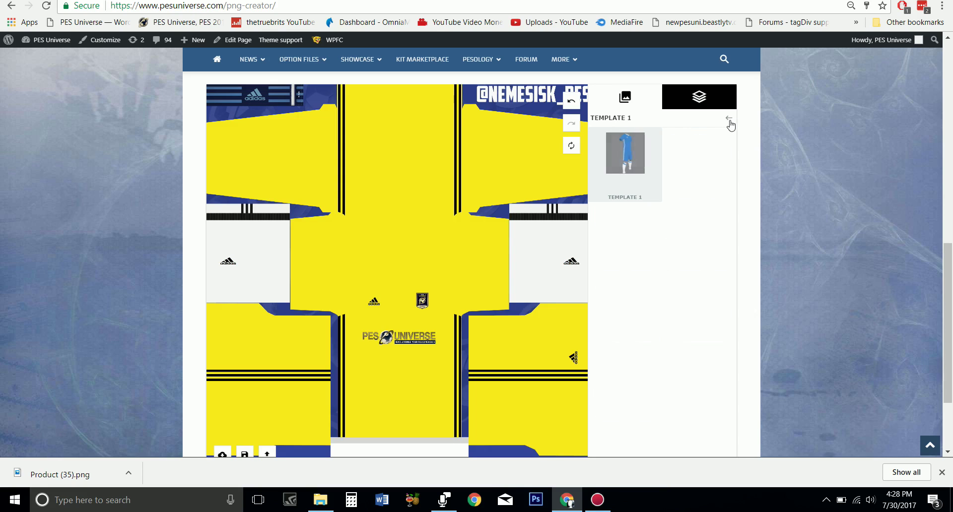
pyautogui.click(729, 121)
pyautogui.click(652, 230)
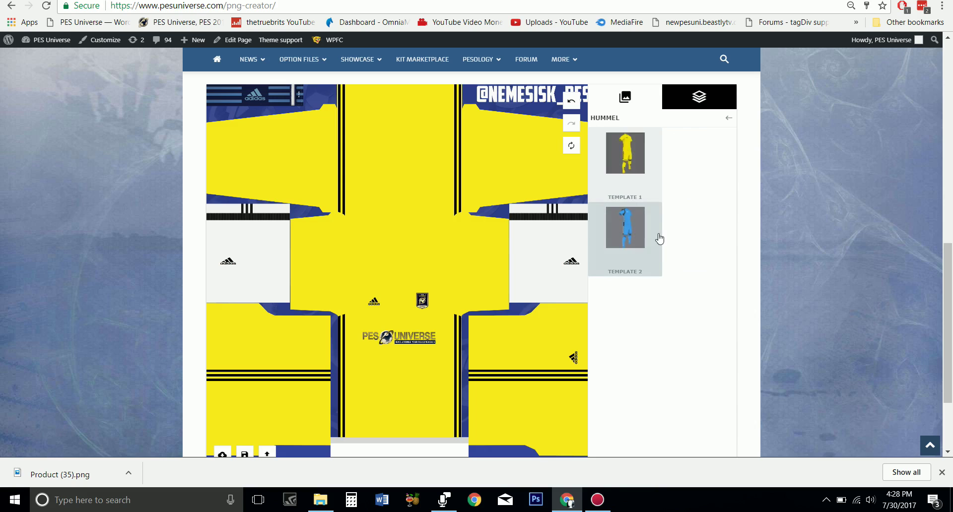
pyautogui.click(640, 174)
pyautogui.click(635, 173)
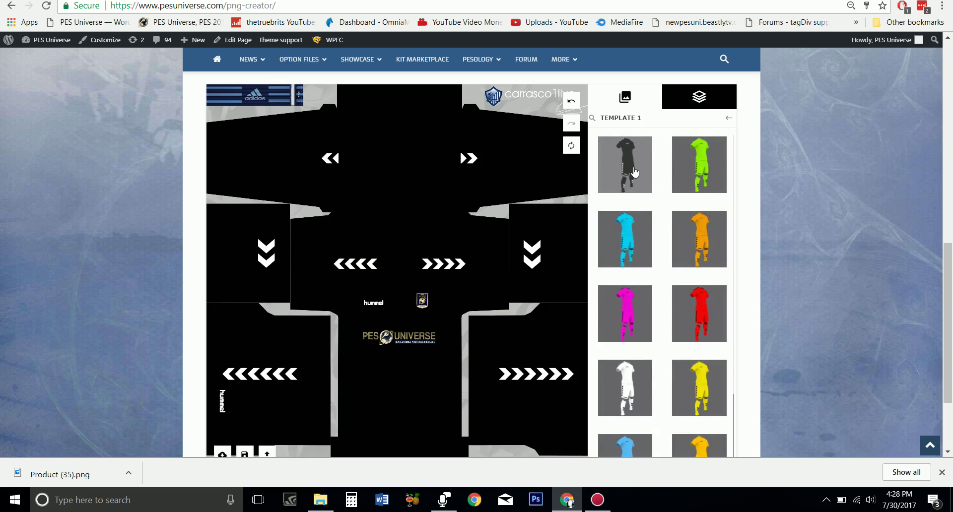
pyautogui.click(717, 171)
pyautogui.click(697, 245)
pyautogui.click(645, 263)
pyautogui.click(645, 320)
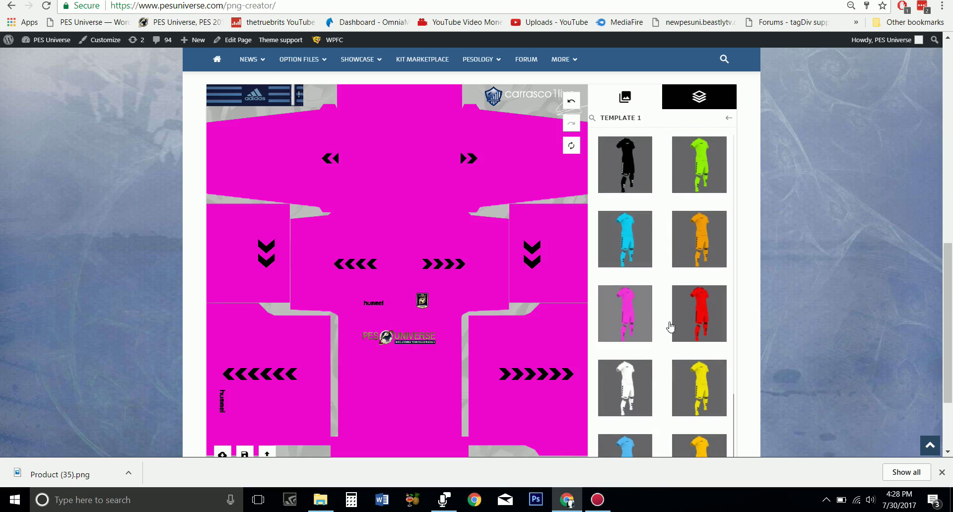
pyautogui.click(670, 327)
# Step: Try the Hummel Template 2 full kit in gold, red with black shorts, and yellow with blue shorts
pyautogui.click(729, 117)
pyautogui.click(633, 228)
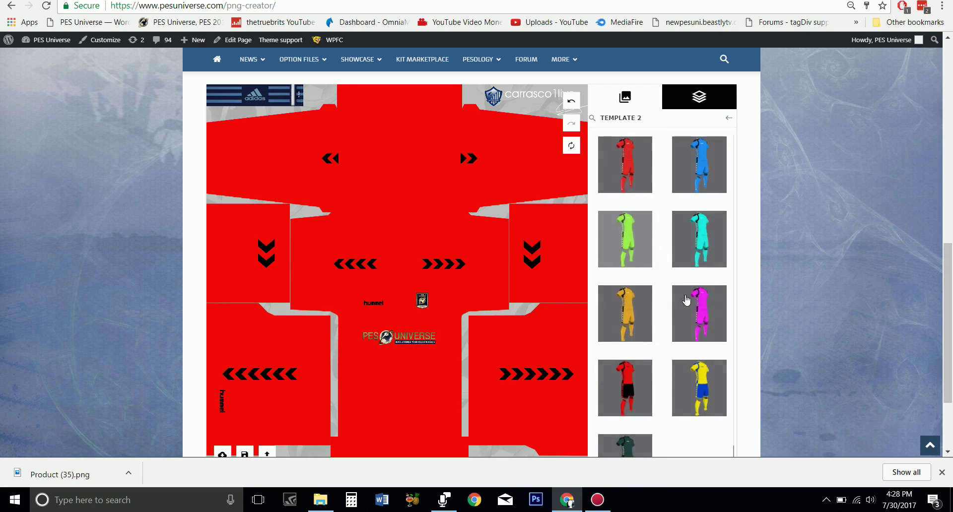
pyautogui.click(637, 327)
pyautogui.click(628, 387)
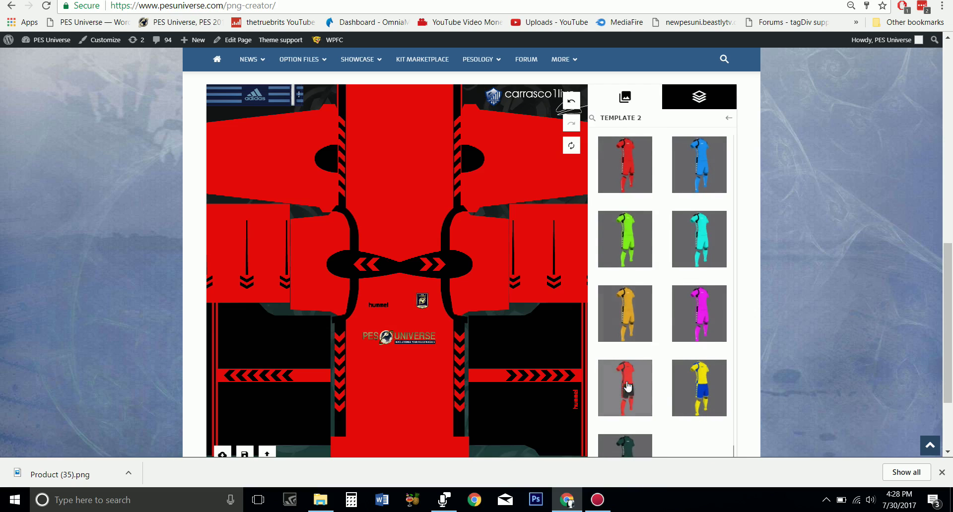
pyautogui.click(708, 395)
# Step: Try the Nike Template 1 full kit in blue with red stripes and in red with black stripes
pyautogui.click(728, 119)
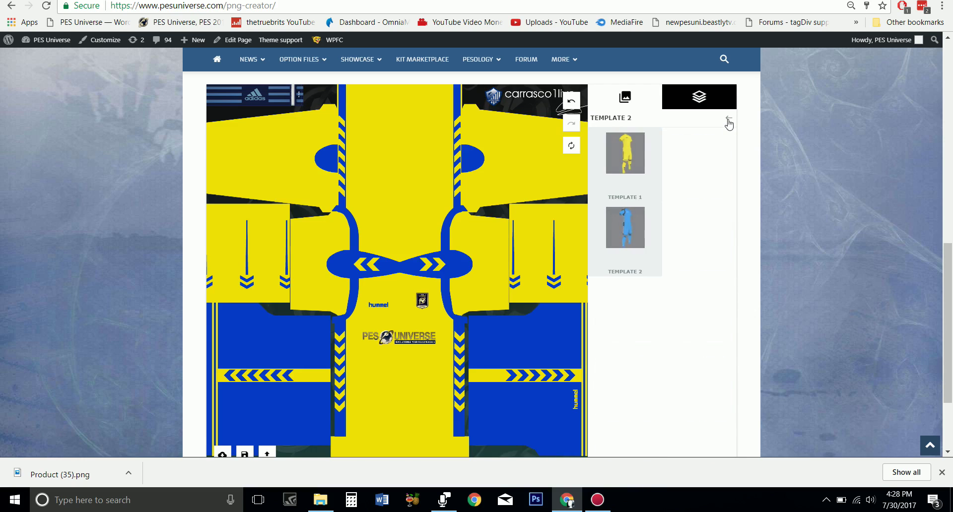
pyautogui.click(728, 119)
pyautogui.click(624, 312)
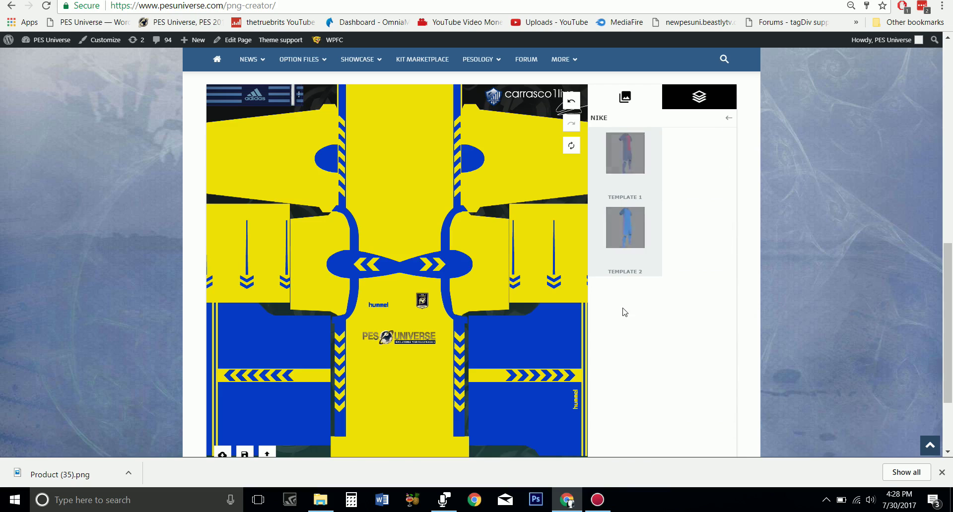
pyautogui.click(624, 154)
pyautogui.click(619, 170)
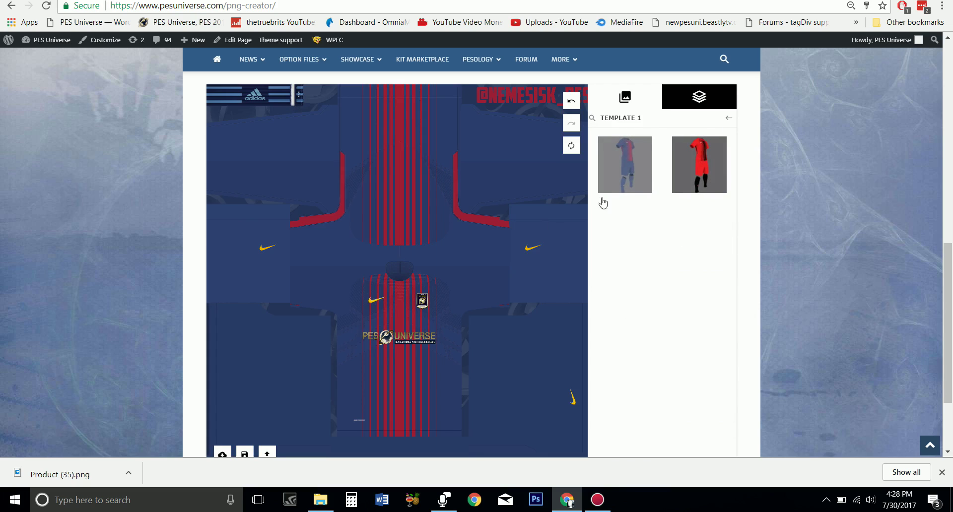
pyautogui.click(714, 163)
# Step: Try the Nike Template 2 full kit in yellow and red, and apply the blue version
pyautogui.click(728, 119)
pyautogui.click(625, 227)
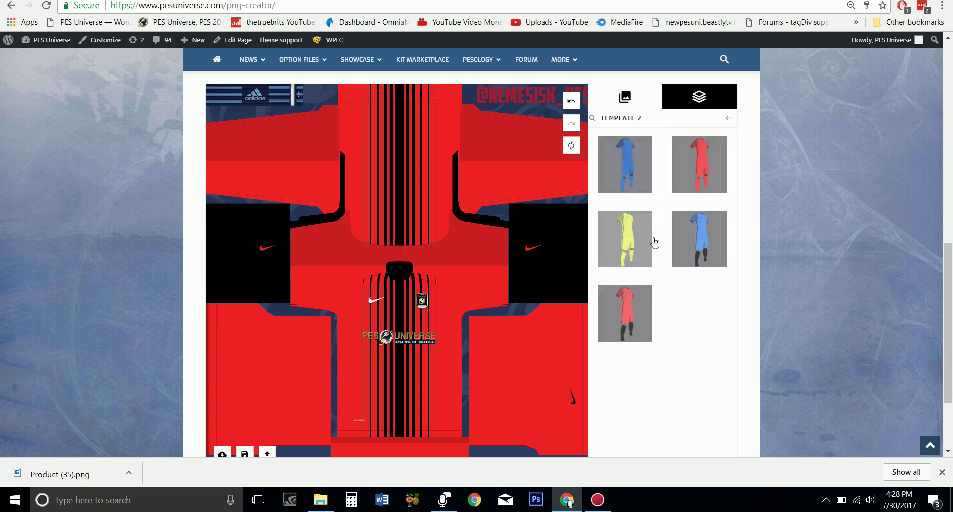
pyautogui.click(626, 239)
pyautogui.click(700, 186)
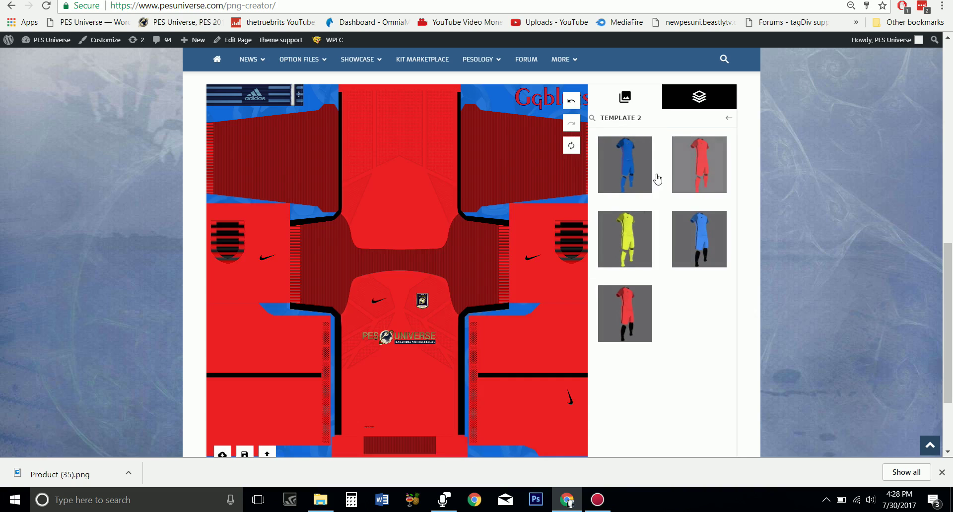
pyautogui.click(645, 179)
# Step: Leave the Nike full kit templates and open the Team Templates collection
pyautogui.click(729, 118)
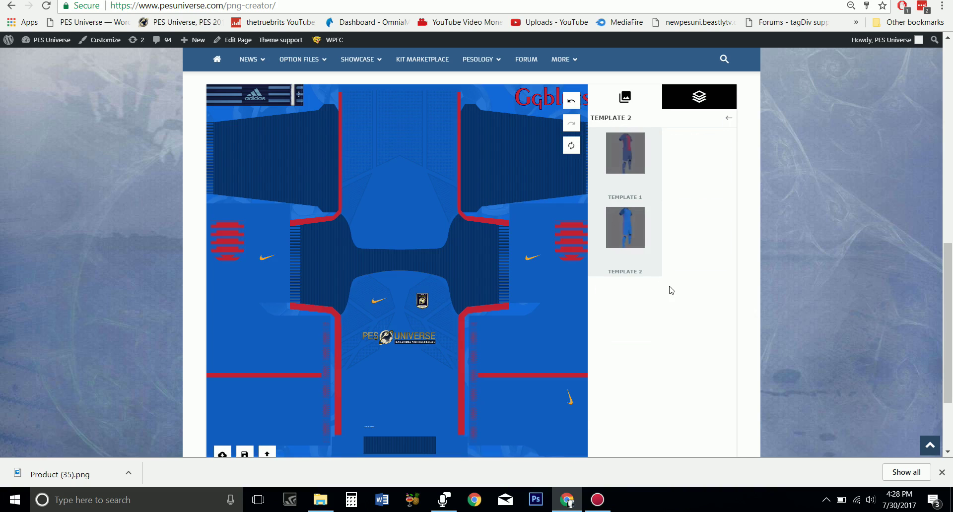
pyautogui.click(727, 119)
pyautogui.click(637, 382)
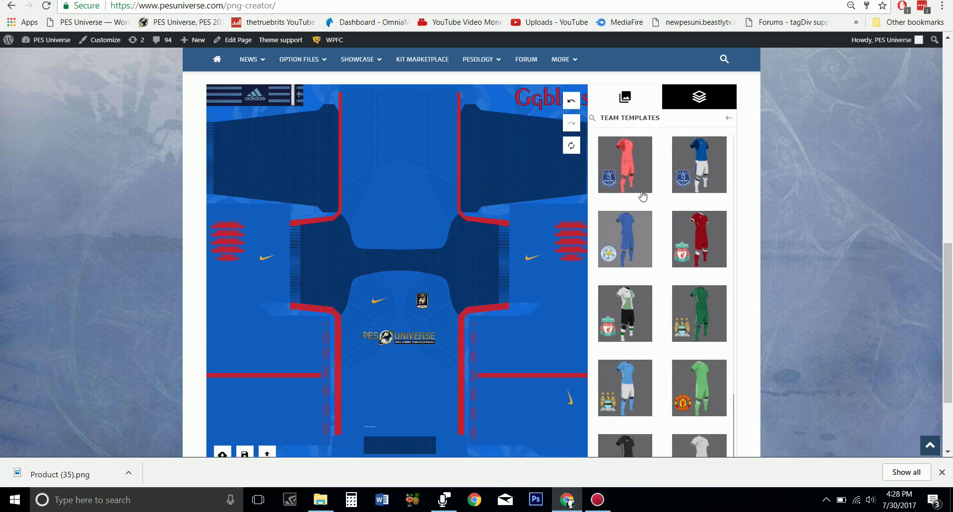
# Step: Try the two Everton kits, the Leicester City kit, the two Liverpool kits and the green Manchester City kit
pyautogui.click(628, 176)
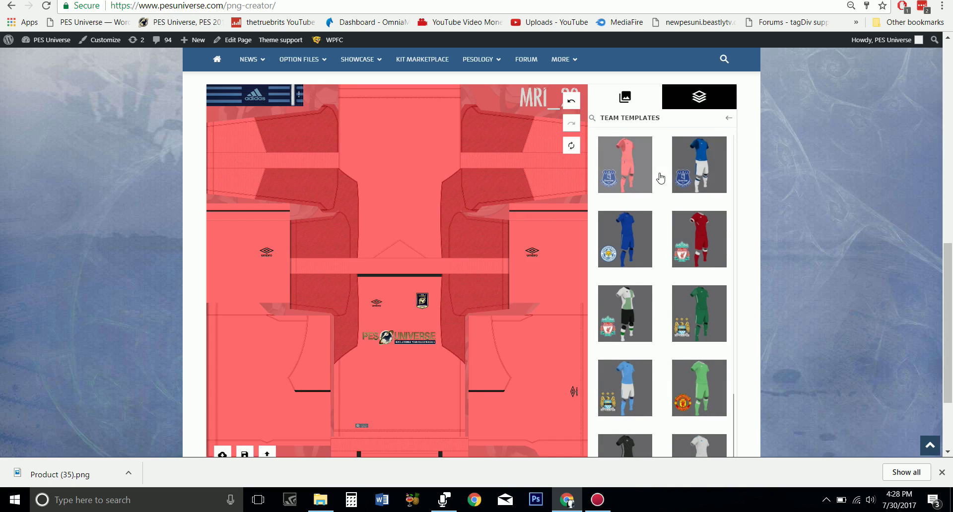
pyautogui.click(689, 176)
pyautogui.click(642, 223)
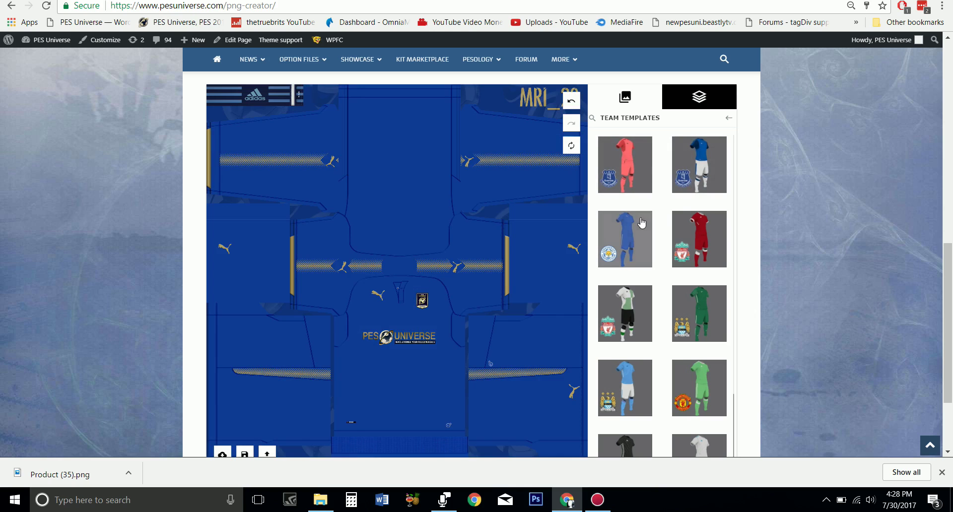
pyautogui.click(708, 268)
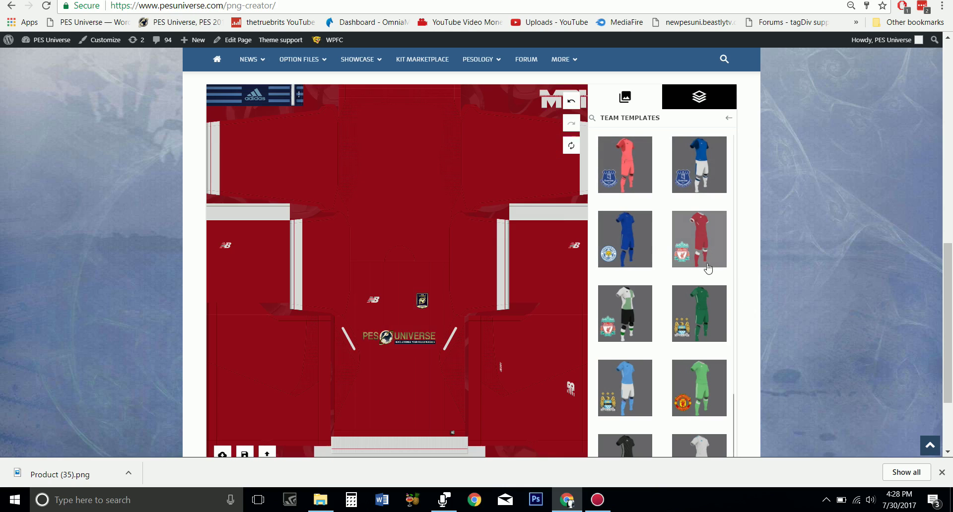
pyautogui.click(646, 301)
pyautogui.click(691, 318)
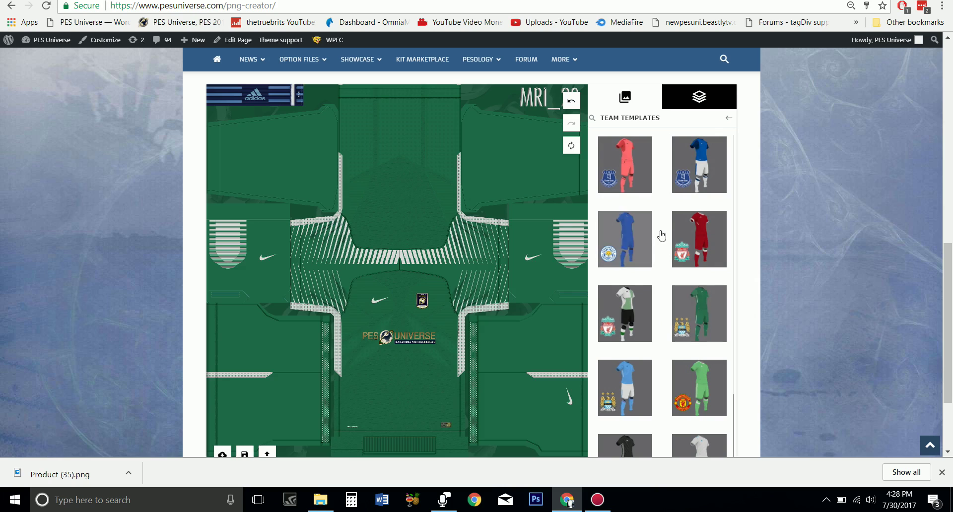
# Step: Try the light blue Manchester City, light green Manchester United, white Real Madrid and both Barcelona team kits
pyautogui.scroll(-4, 664, 239)
pyautogui.scroll(-2, 666, 256)
pyautogui.click(624, 160)
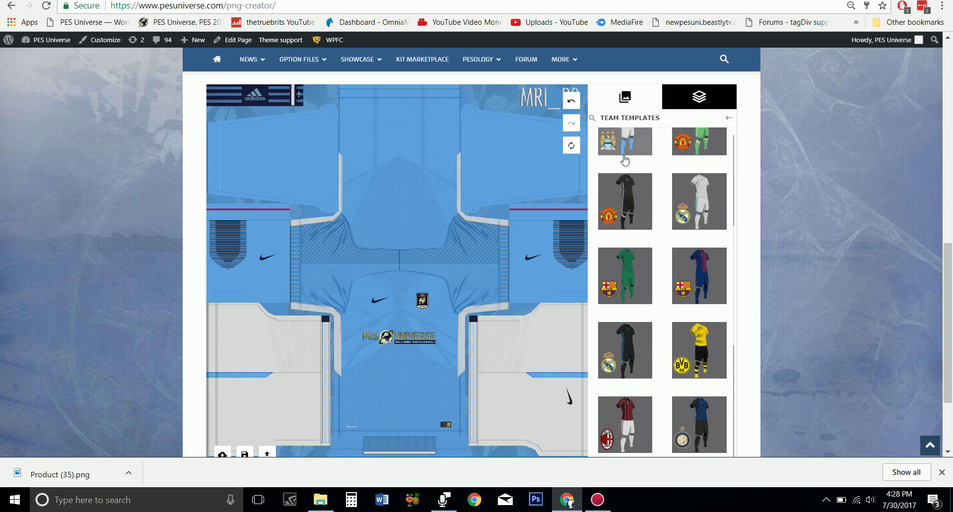
pyautogui.scroll(3, 673, 238)
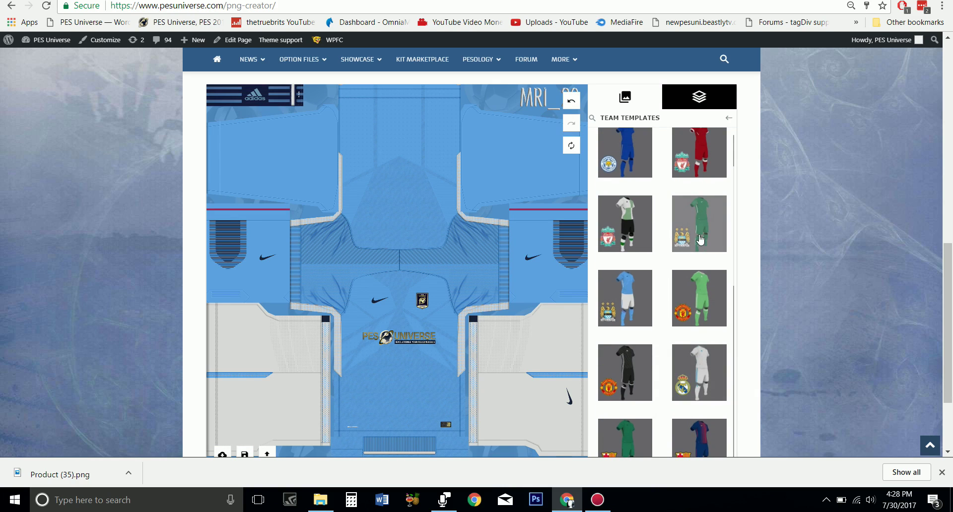
pyautogui.click(697, 300)
pyautogui.scroll(-4, 697, 293)
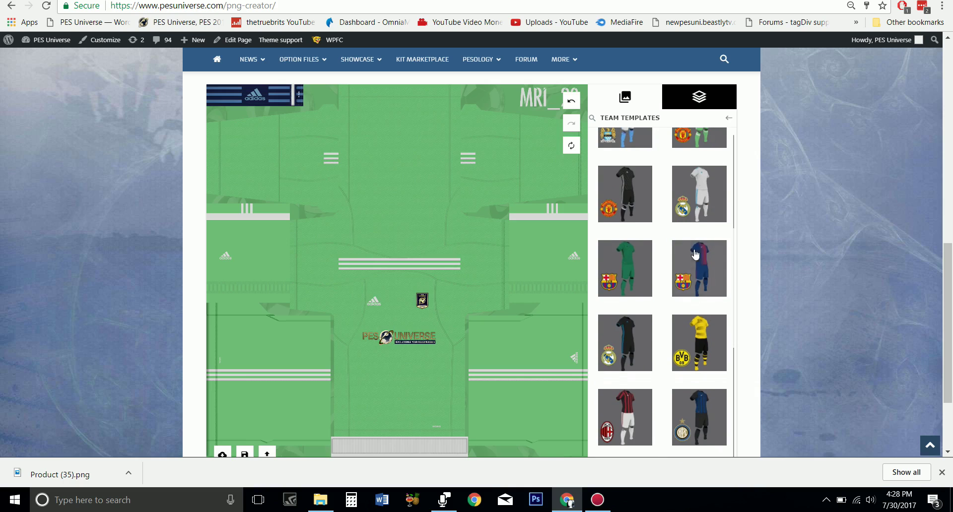
pyautogui.click(697, 214)
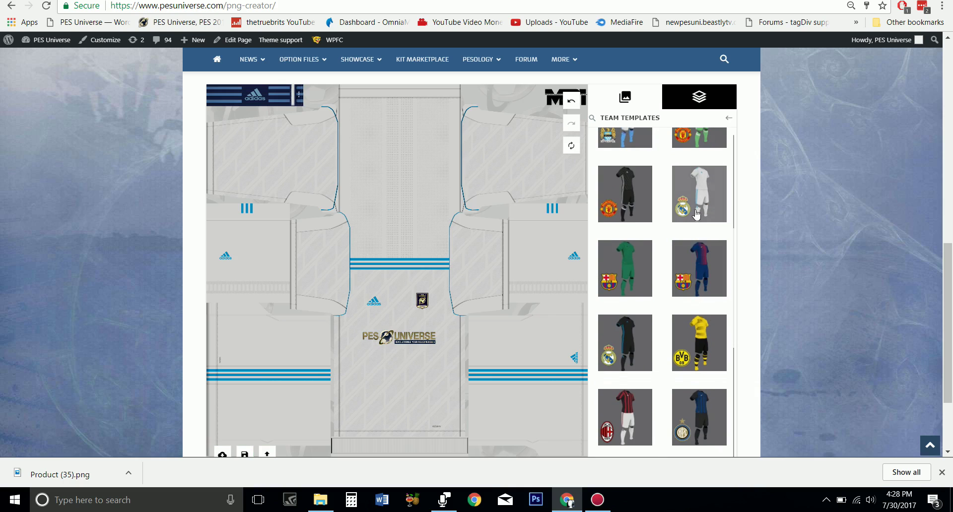
pyautogui.click(698, 270)
pyautogui.click(624, 277)
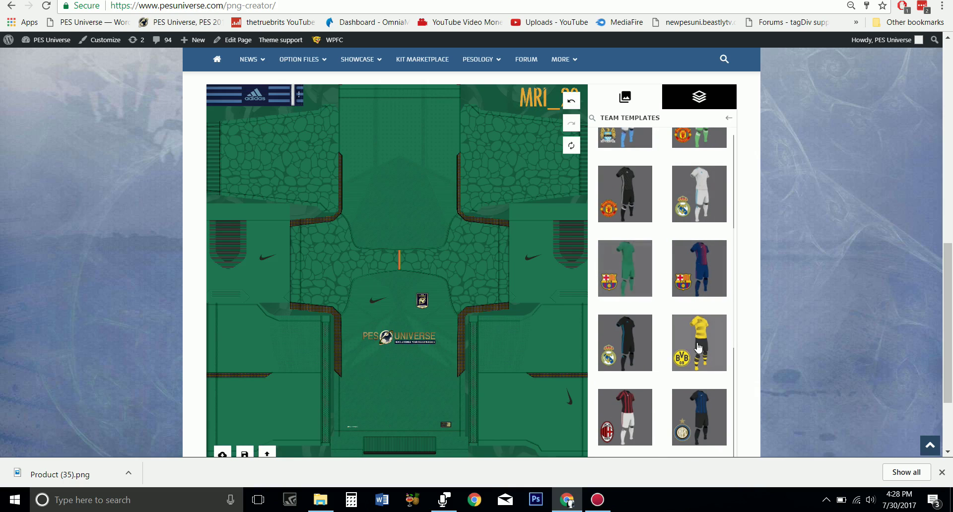
# Step: Apply the yellow and black Borussia Dortmund kit and replace its chest badge with the uploaded TheTrueBrits logo, scaled to fit
pyautogui.click(709, 355)
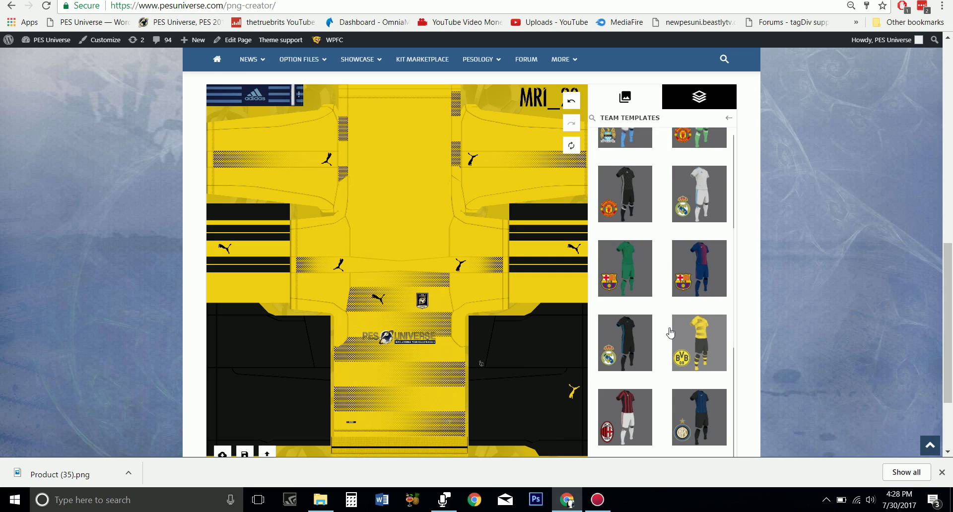
pyautogui.scroll(-1, 938, 277)
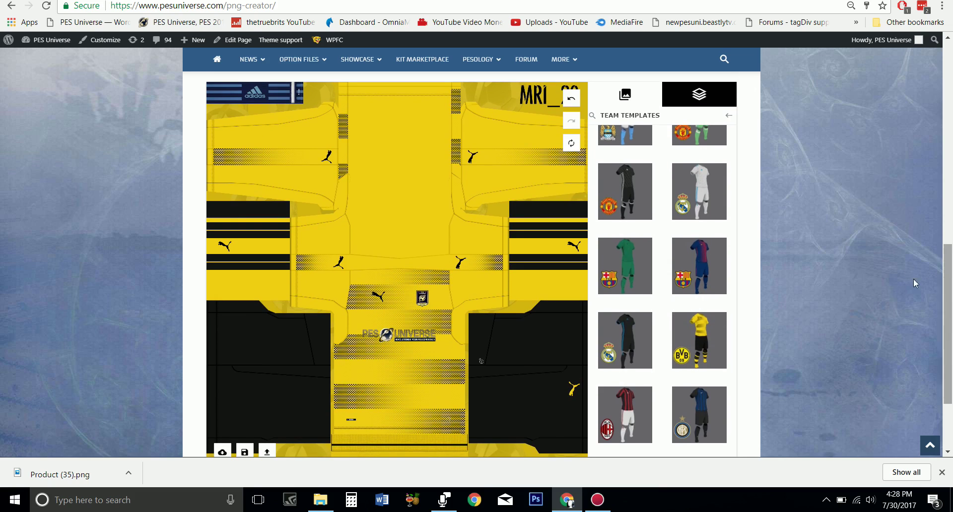
pyautogui.click(423, 300)
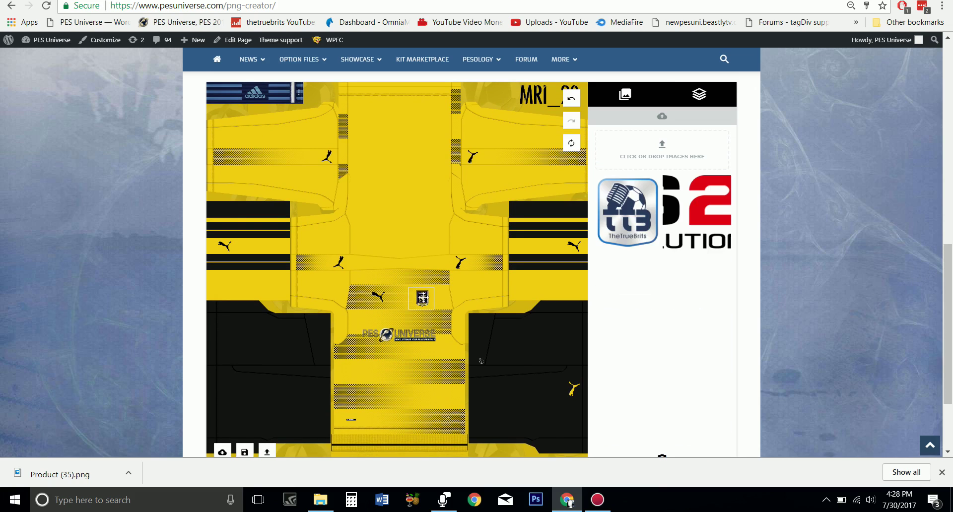
pyautogui.click(625, 236)
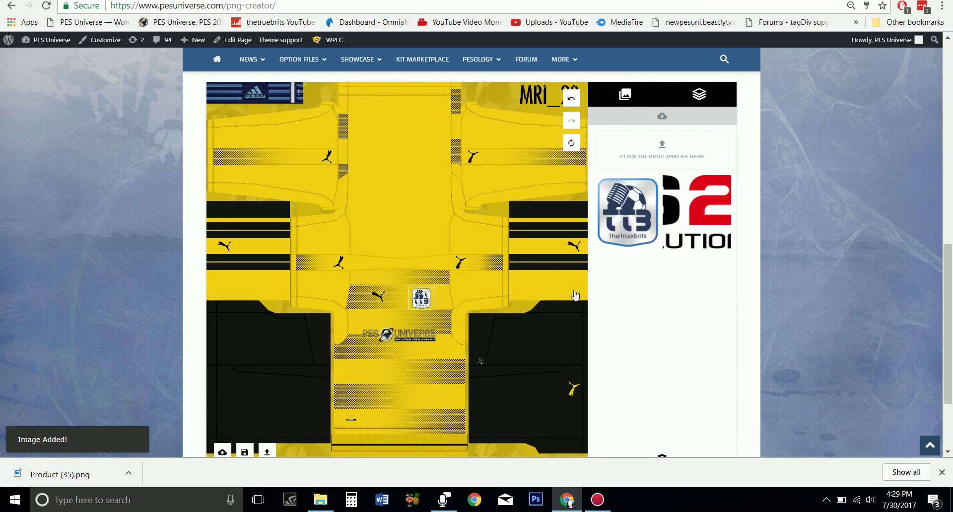
pyautogui.click(427, 304)
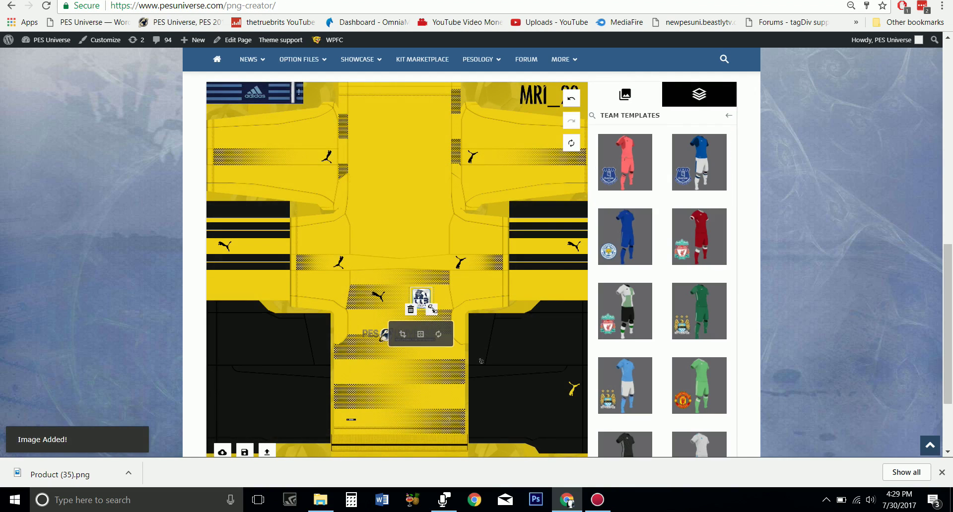
pyautogui.click(429, 307)
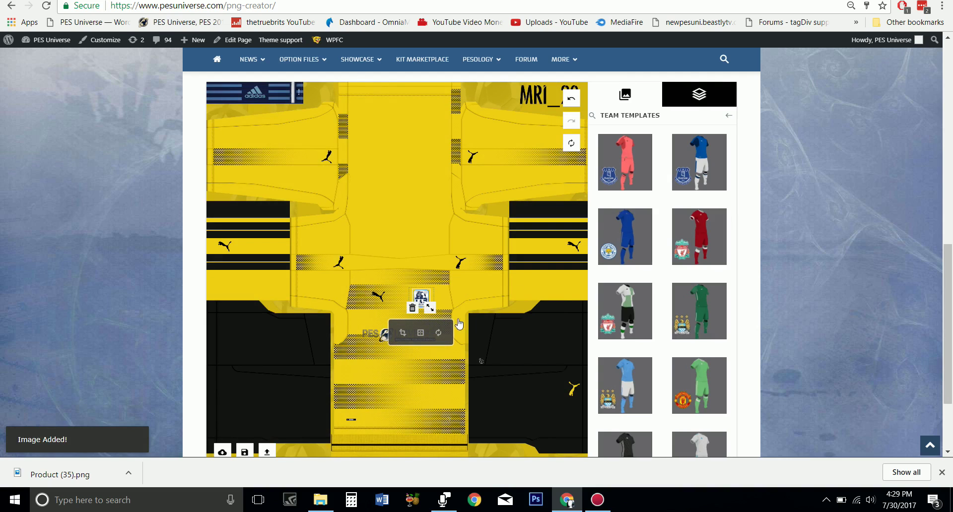
# Step: Replace the PES Universe sponsor on the shirt front with the uploaded PES 2018 logo and shrink it slightly
pyautogui.click(369, 336)
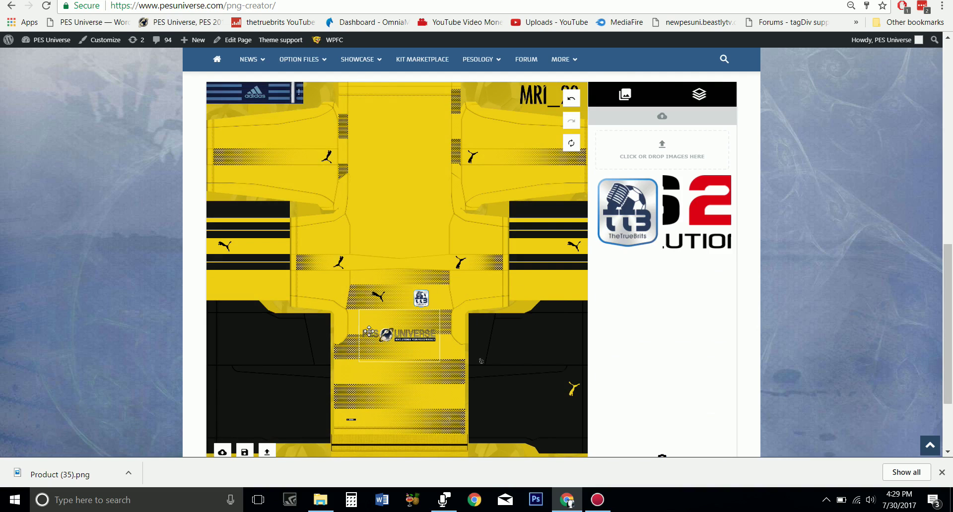
pyautogui.click(659, 266)
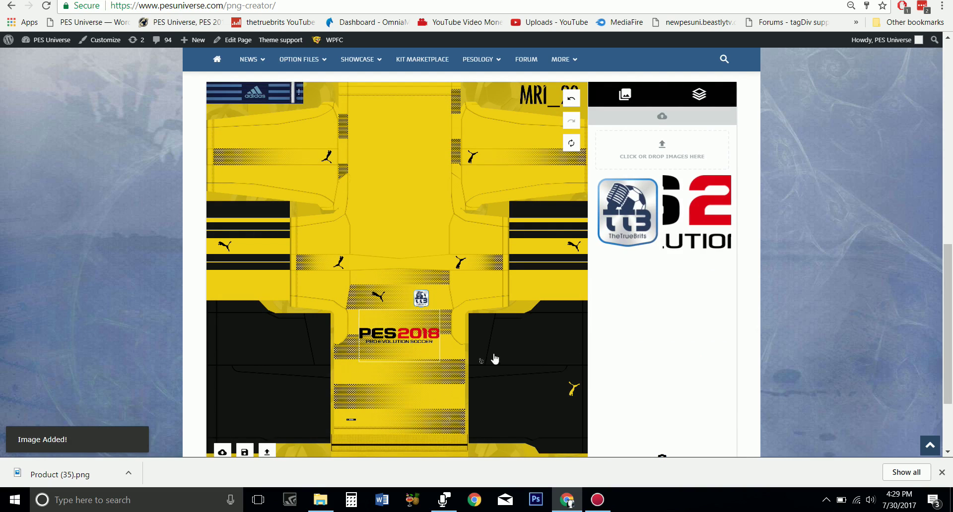
pyautogui.moveTo(440, 362)
pyautogui.mouseDown()
pyautogui.moveTo(435, 341)
pyautogui.moveTo(461, 355)
pyautogui.moveTo(430, 352)
pyautogui.mouseUp()
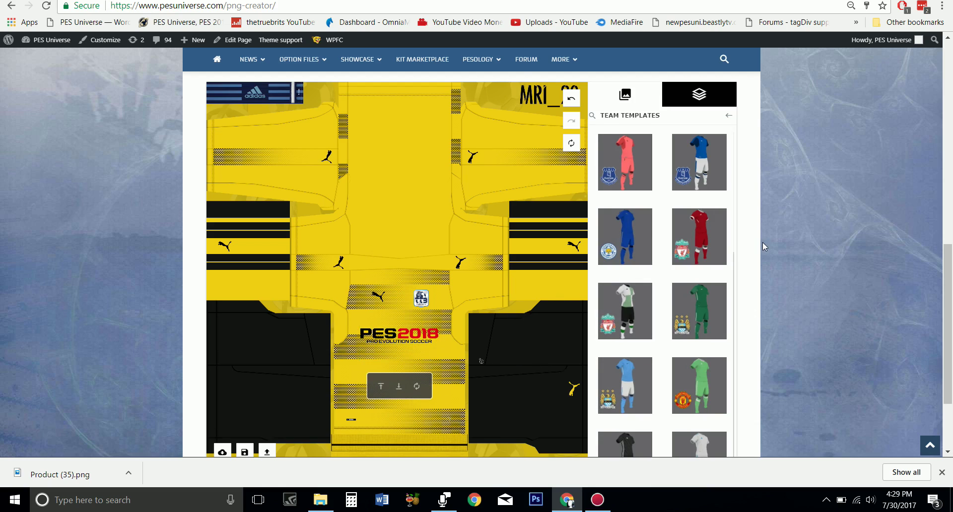
# Step: Export the kit as a PNG and copy Product (36).png into the WEPES folder on the ESD-ISO (E:) drive
pyautogui.click(222, 452)
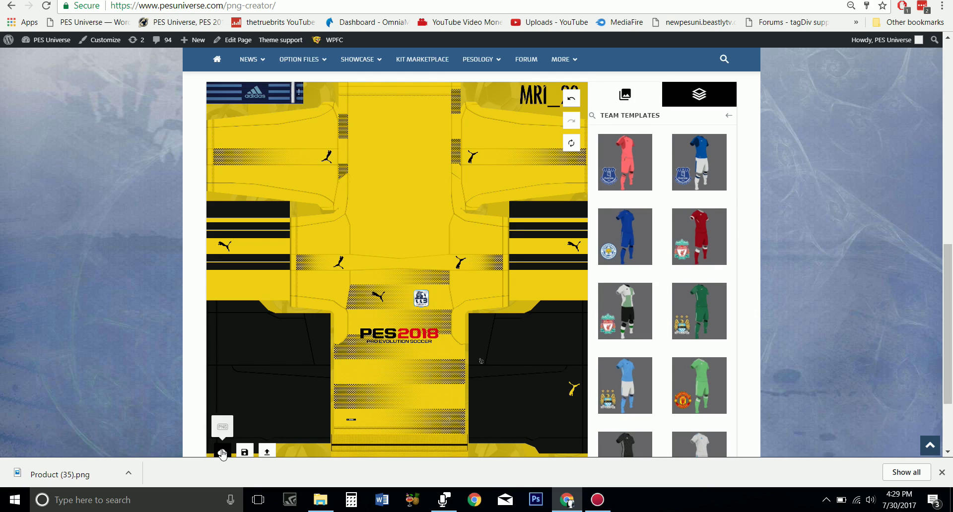
pyautogui.click(224, 428)
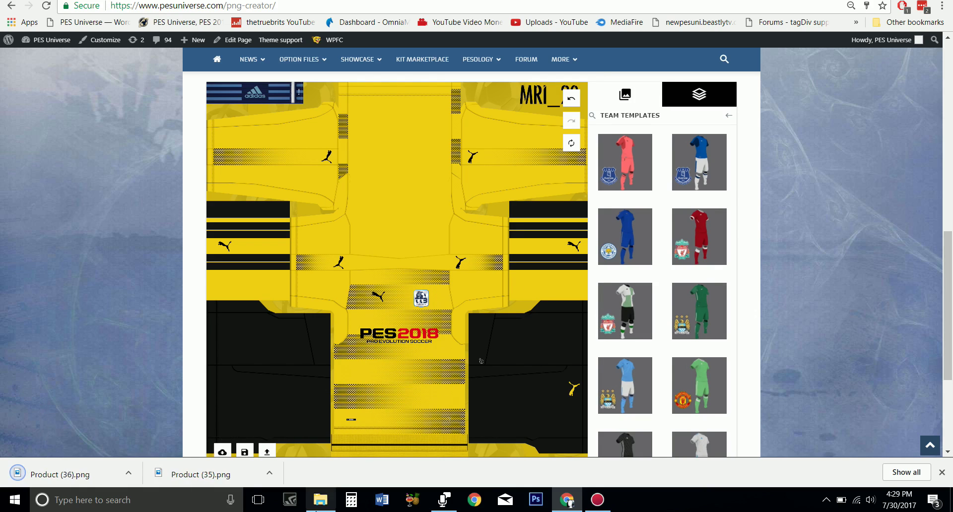
pyautogui.moveTo(66, 475); pyautogui.dragTo(351, 440)
pyautogui.moveTo(455, 282); pyautogui.dragTo(456, 283)
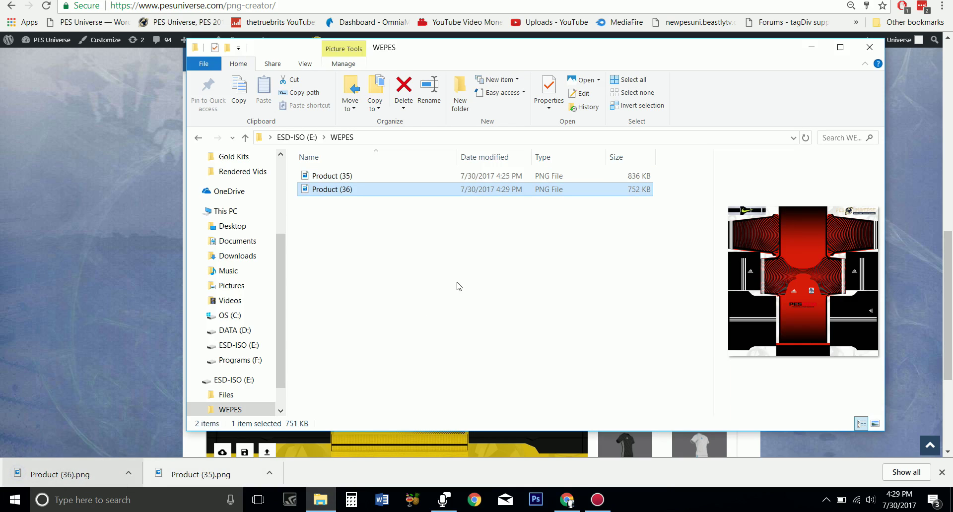
# Step: View the exported Product (35) and Product (36) kit images from the WEPES folder, and close the viewer
pyautogui.doubleClick(320, 175)
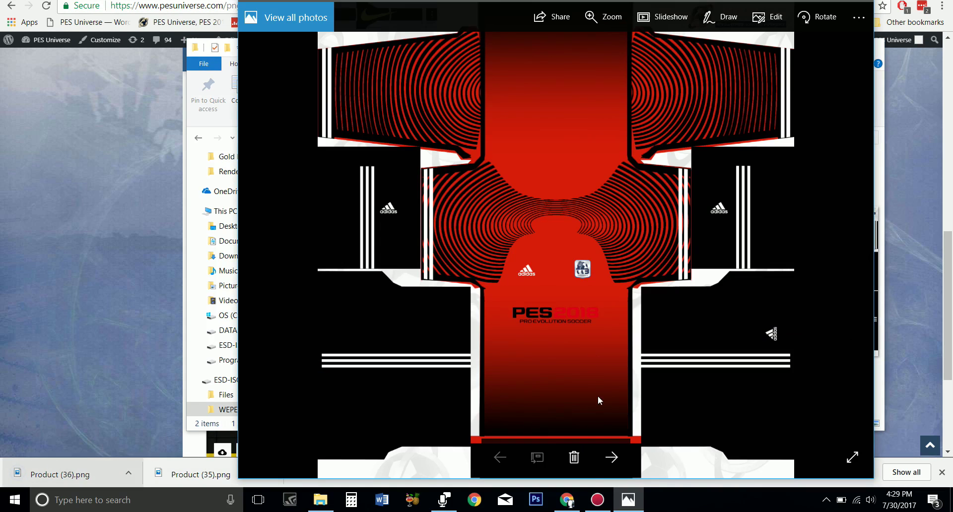
pyautogui.click(612, 457)
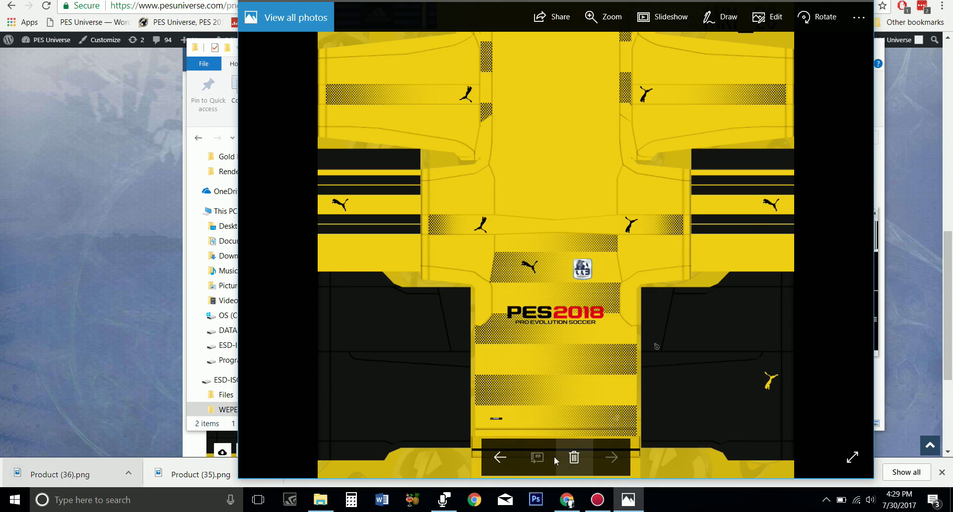
pyautogui.click(499, 457)
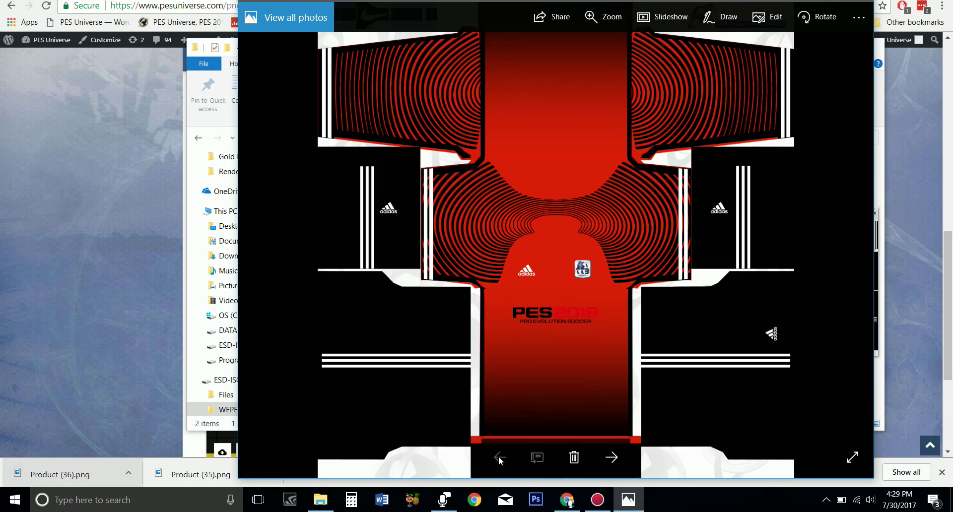
pyautogui.click(854, 1)
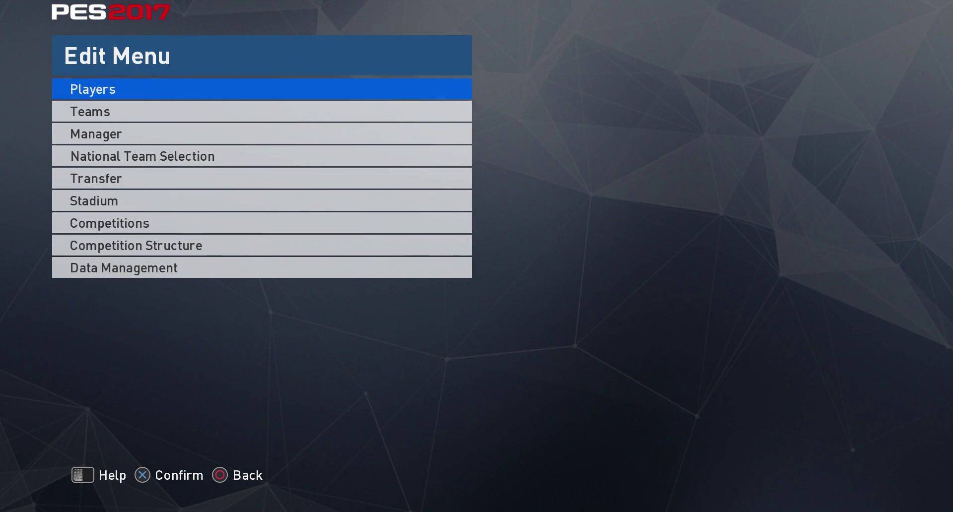
# Step: Open Import Images under Data Management, Import/Export in the PES 2017 Edit Menu
pyautogui.press('Up')
pyautogui.press('Return')
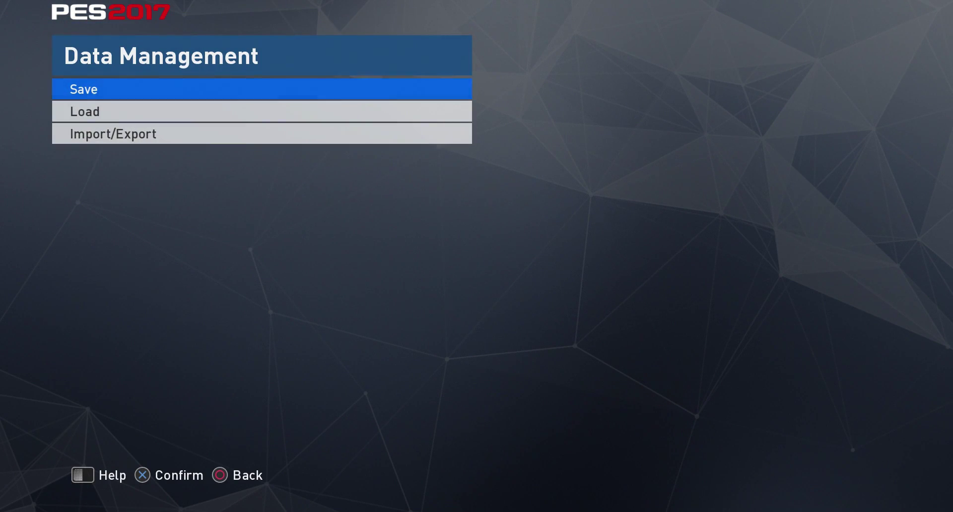
pyautogui.press('Up')
pyautogui.press('Return')
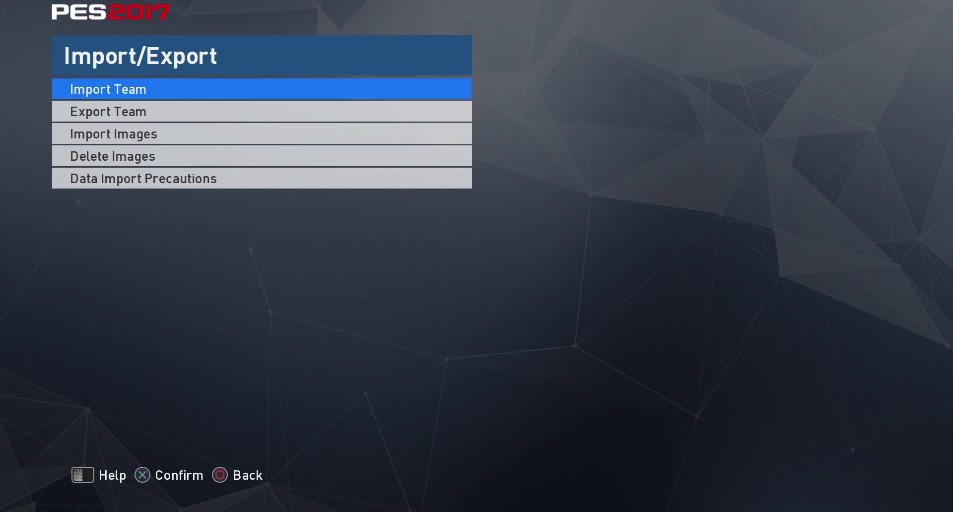
pyautogui.press('Down')
pyautogui.press('Down')
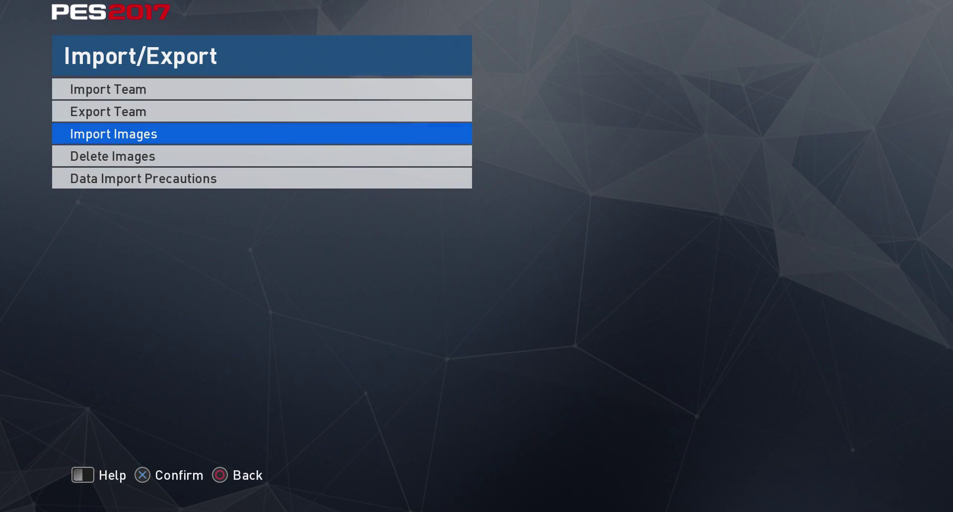
pyautogui.press('Return')
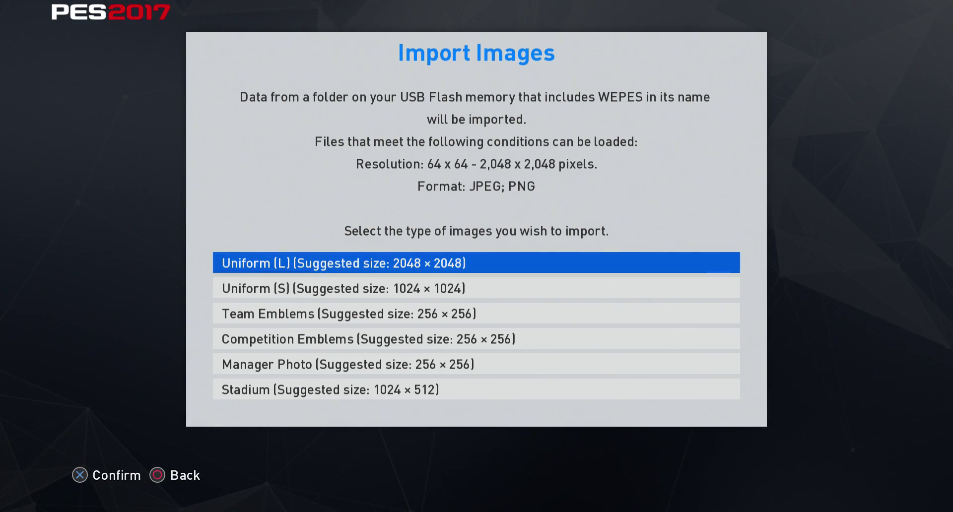
# Step: Import all images from the SanDisk Cruzer Glide USB device as Uniform (L) images
pyautogui.press('Return')
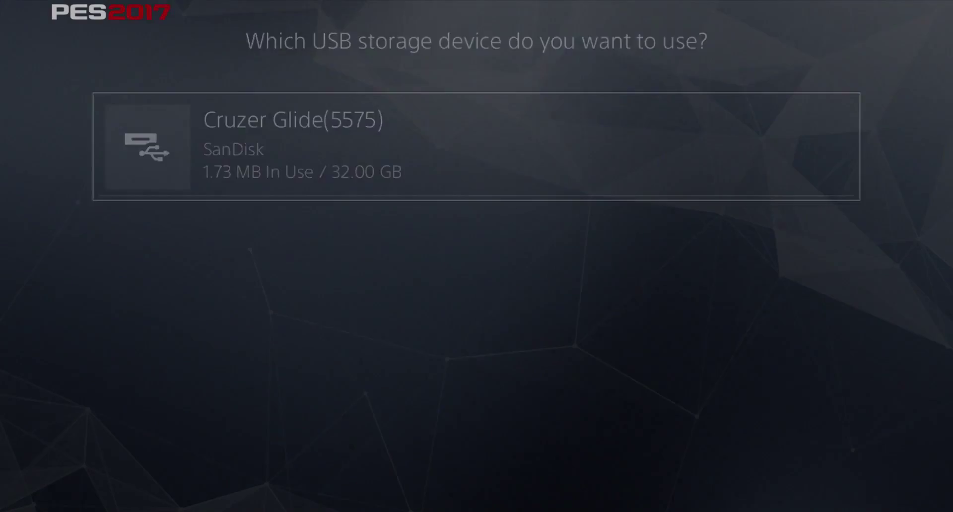
pyautogui.press('Return')
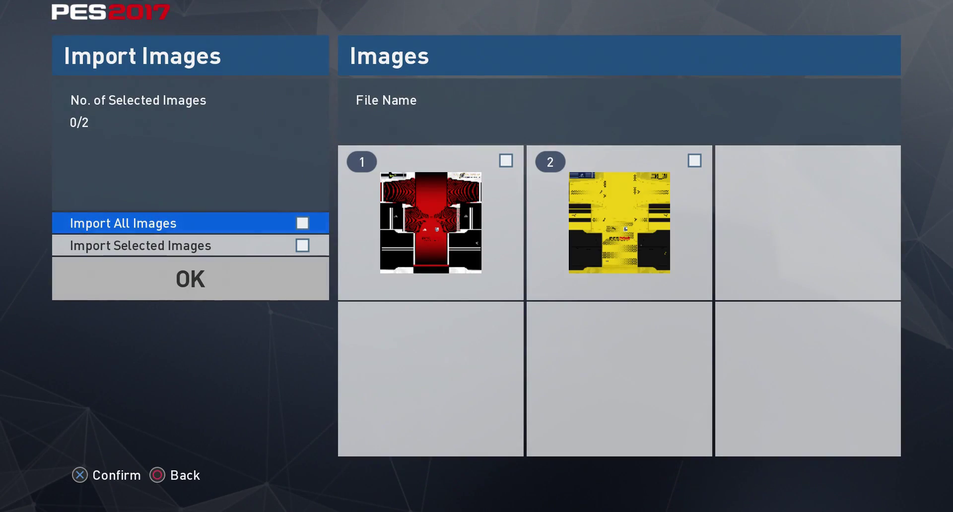
pyautogui.press('Up')
pyautogui.press('Up')
pyautogui.press('Up')
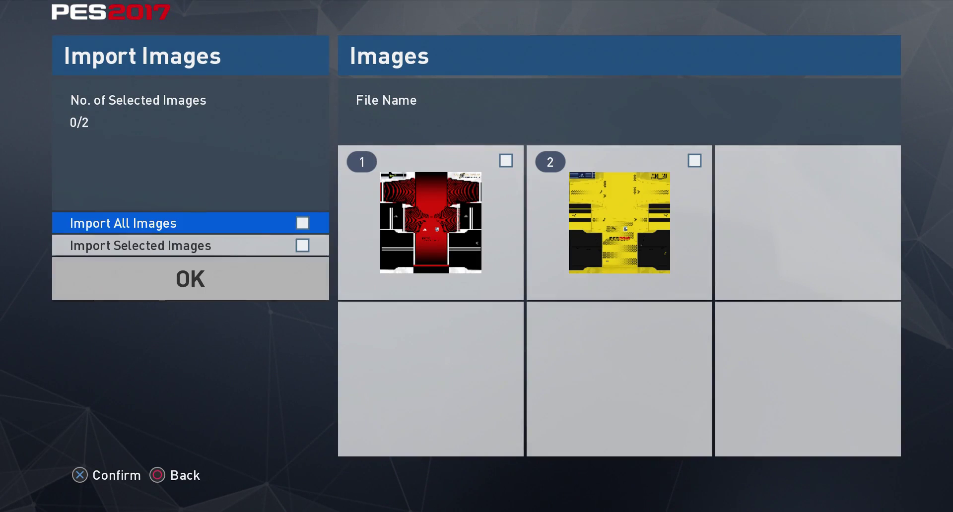
pyautogui.press('Return')
pyautogui.press('Up')
pyautogui.press('Return')
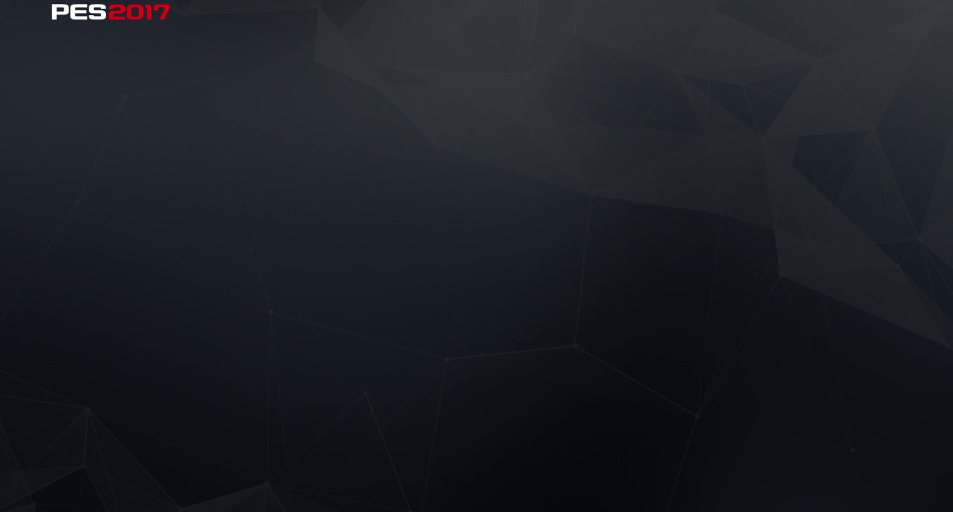
# Step: Finish the image import and return to the Edit Menu
pyautogui.press('Return')
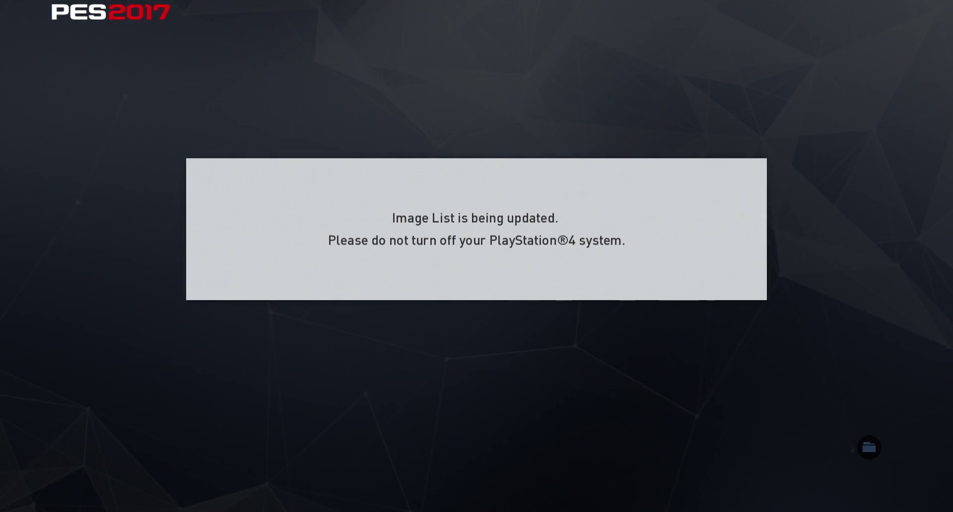
pyautogui.press('Escape')
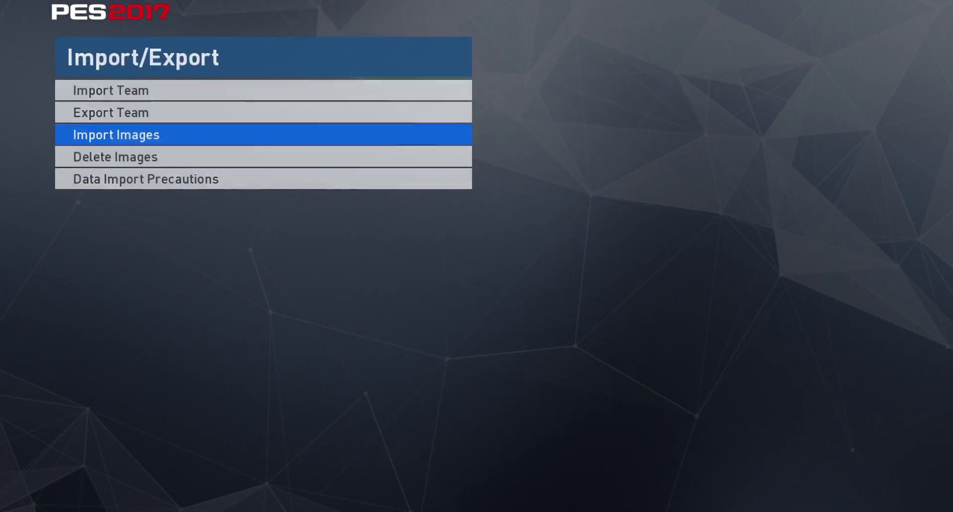
pyautogui.press('Escape')
pyautogui.press('Escape')
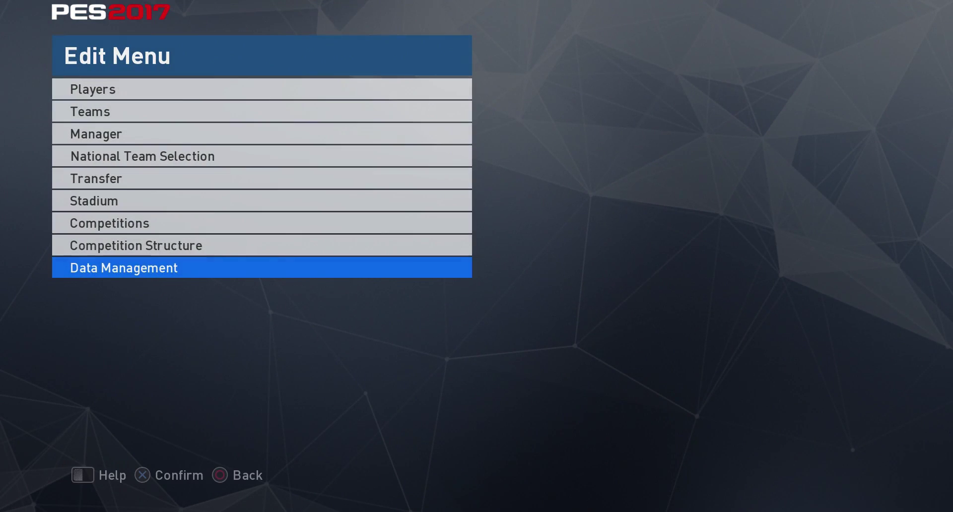
# Step: Open PES UNIVERSE FC for editing under Teams
pyautogui.press('Up')
pyautogui.press('Up')
pyautogui.press('Up')
pyautogui.press('Up')
pyautogui.press('Up')
pyautogui.press('Up')
pyautogui.press('Up')
pyautogui.press('Return')
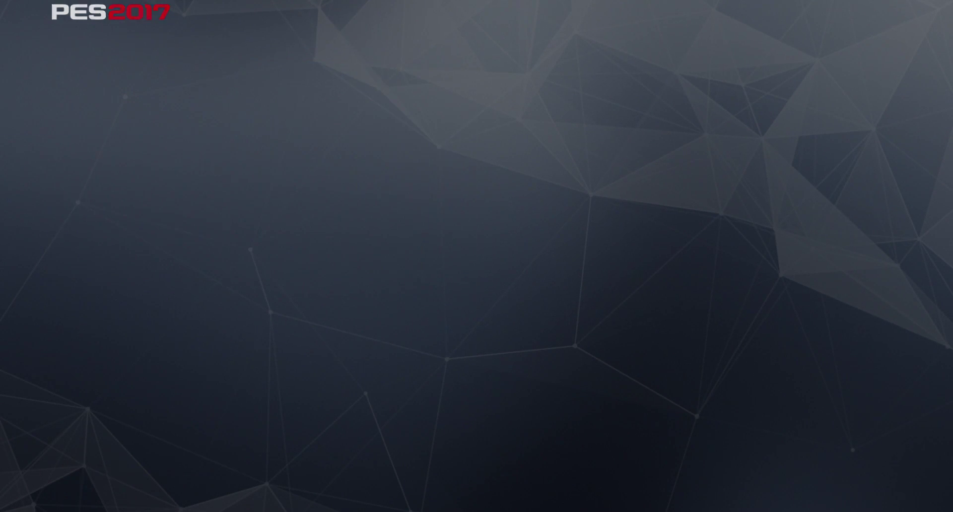
pyautogui.press('Return')
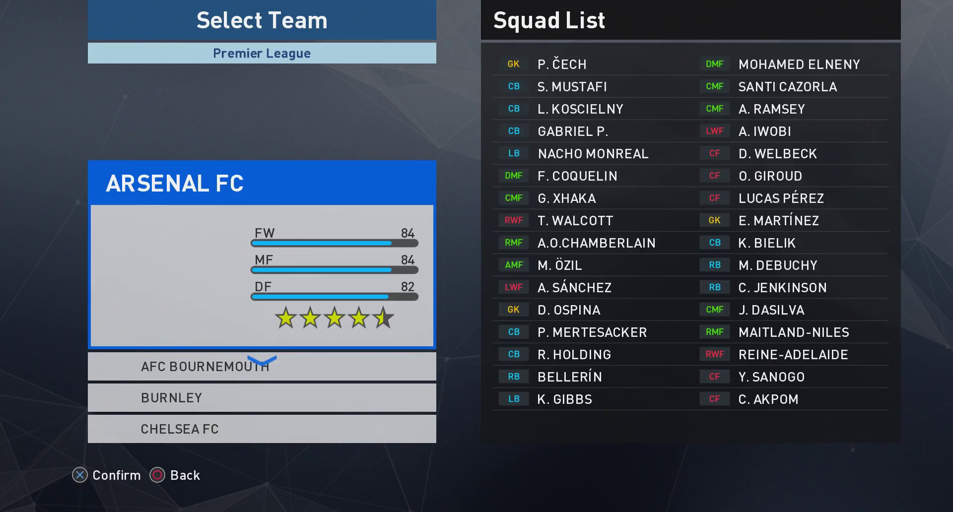
pyautogui.press('Escape')
pyautogui.press('Down')
pyautogui.press('Return')
pyautogui.press('Down')
pyautogui.press('Return')
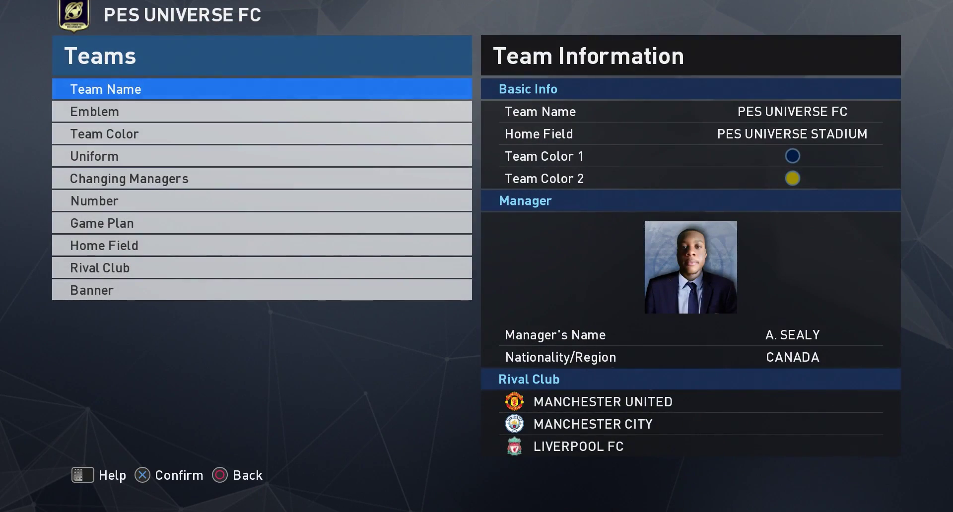
# Step: Open the team's Uniform settings for the Outfield Player's 1st kit
pyautogui.press('Down')
pyautogui.press('Down')
pyautogui.press('Down')
pyautogui.press('Return')
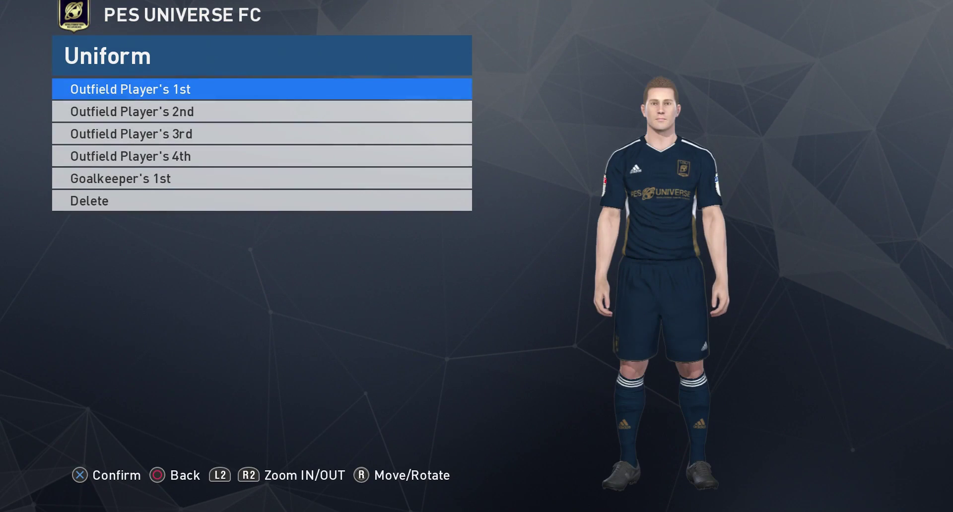
pyautogui.press('Return')
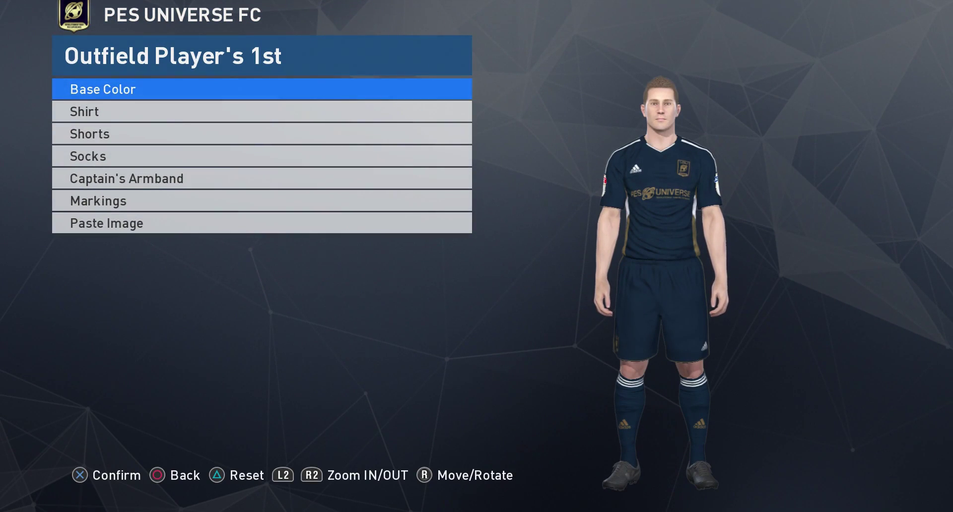
# Step: Paste Product (35).png onto the Outfield Player's 1st kit as its Uniform (L) image
pyautogui.press('Up')
pyautogui.press('Return')
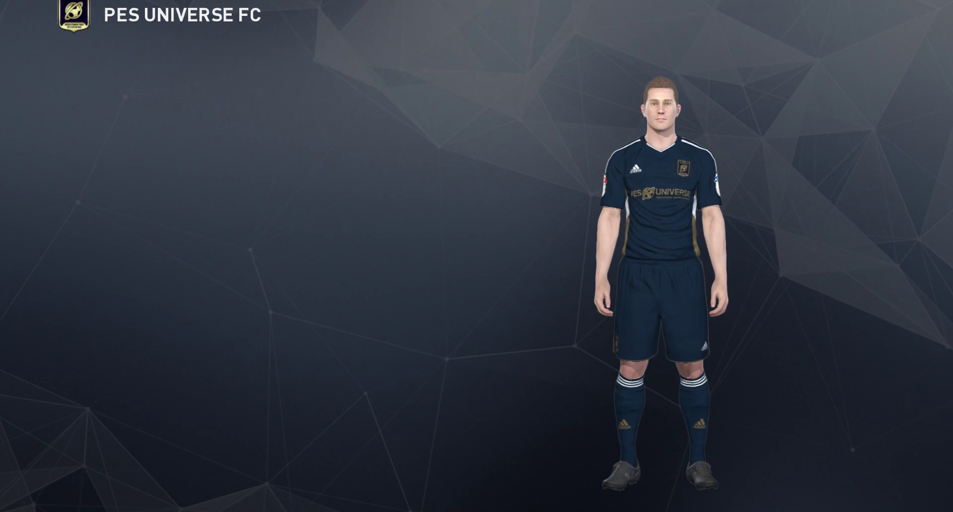
pyautogui.press('Return')
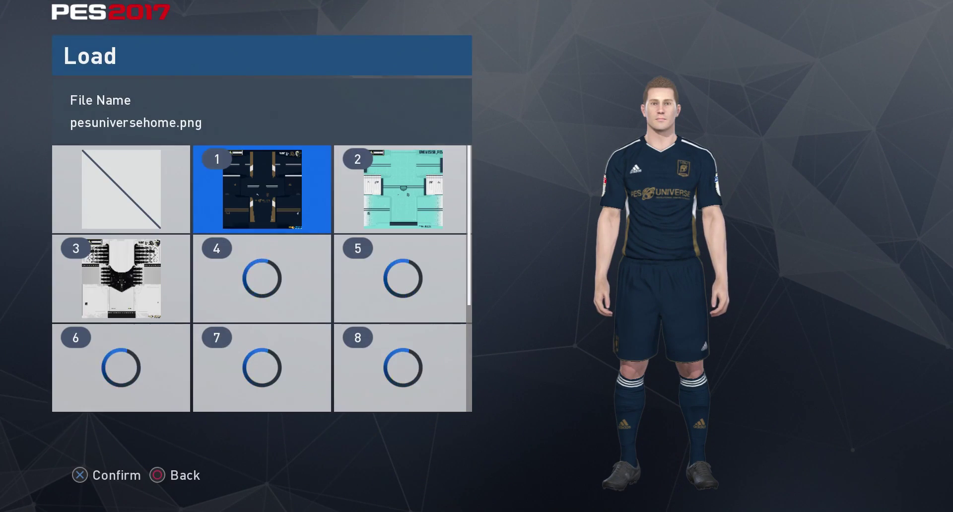
pyautogui.press('Down')
pyautogui.press('Down')
pyautogui.press('Down')
pyautogui.press('Down')
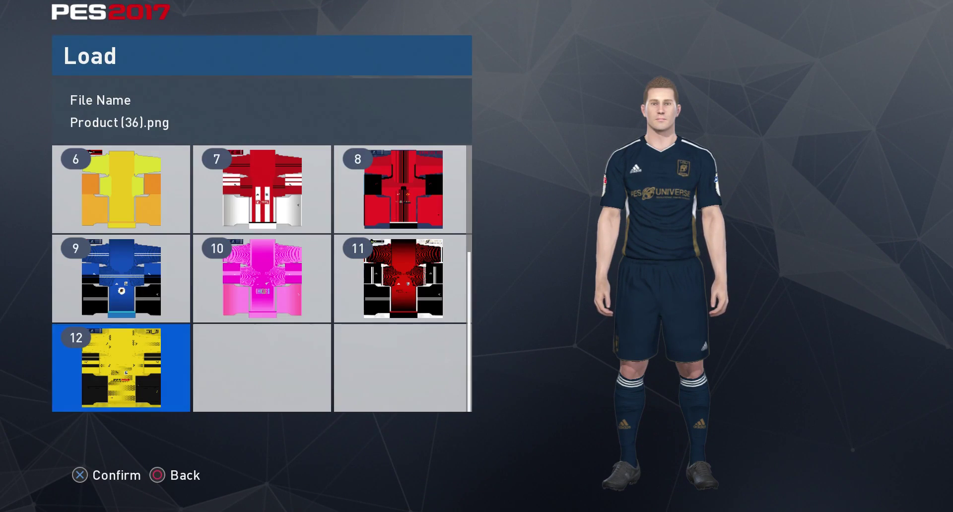
pyautogui.press('Up')
pyautogui.press('Right')
pyautogui.press('Right')
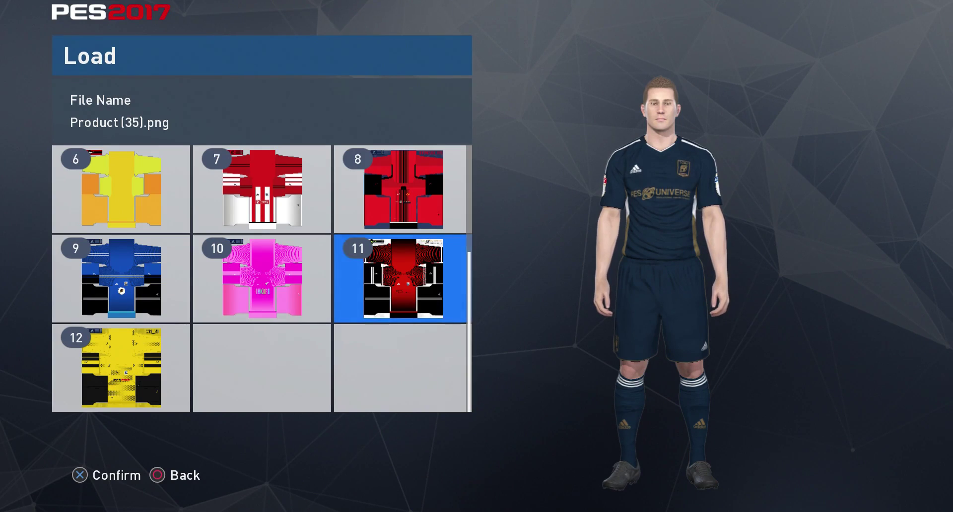
pyautogui.press('Return')
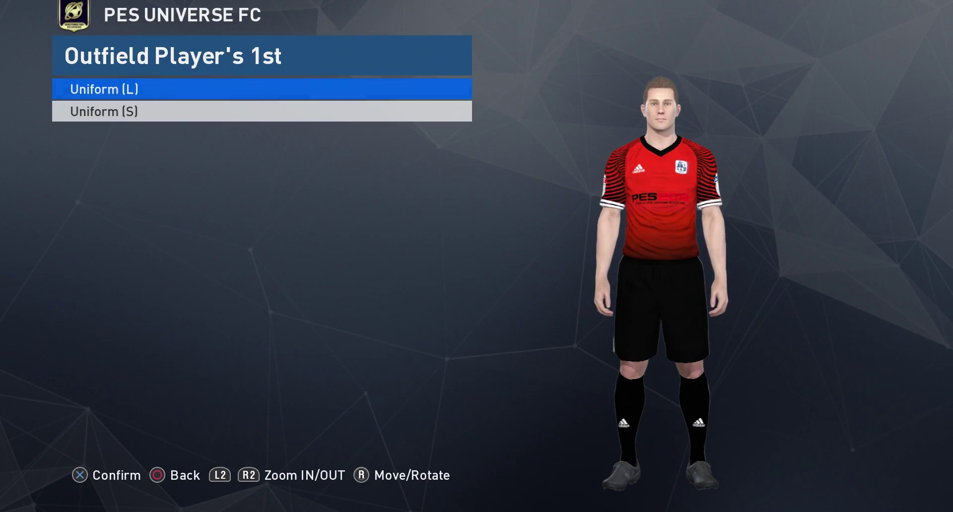
# Step: Examine the pasted kit on the player model up close from the front and sides, including the sponsor, sleeve badges, shorts and socks
pyautogui.press('e')
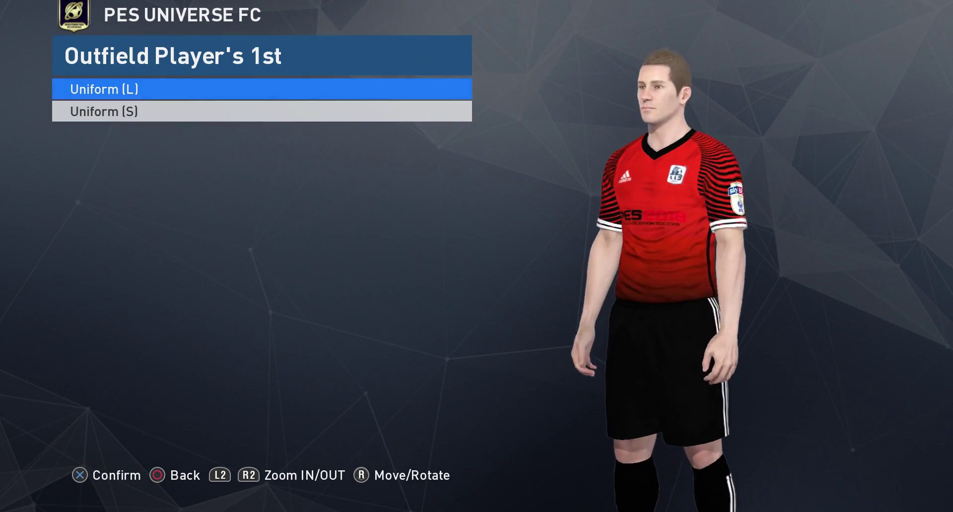
pyautogui.press('e')
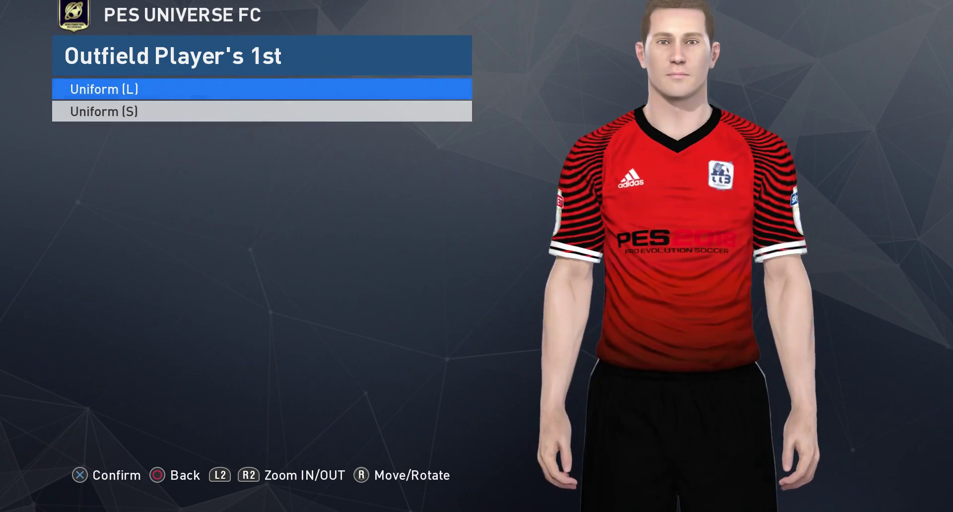
pyautogui.press('c')
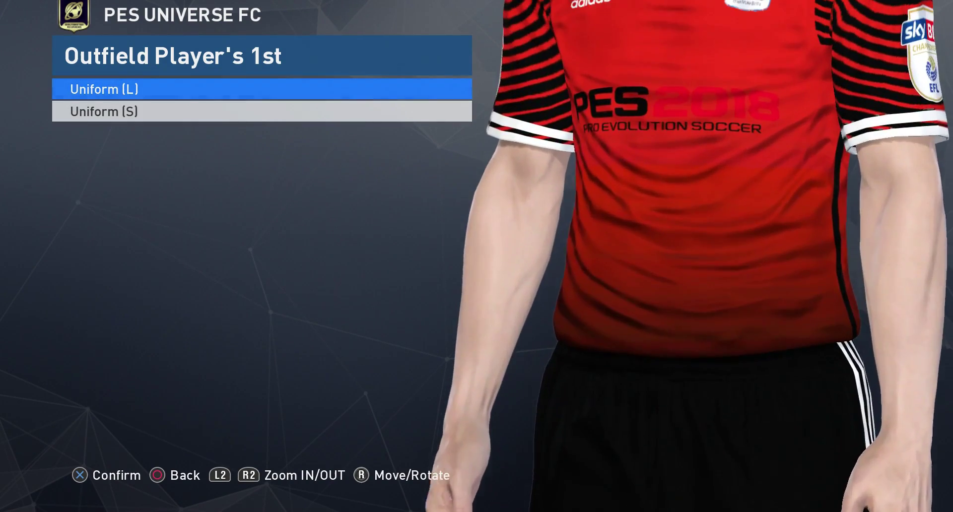
pyautogui.press('Up')
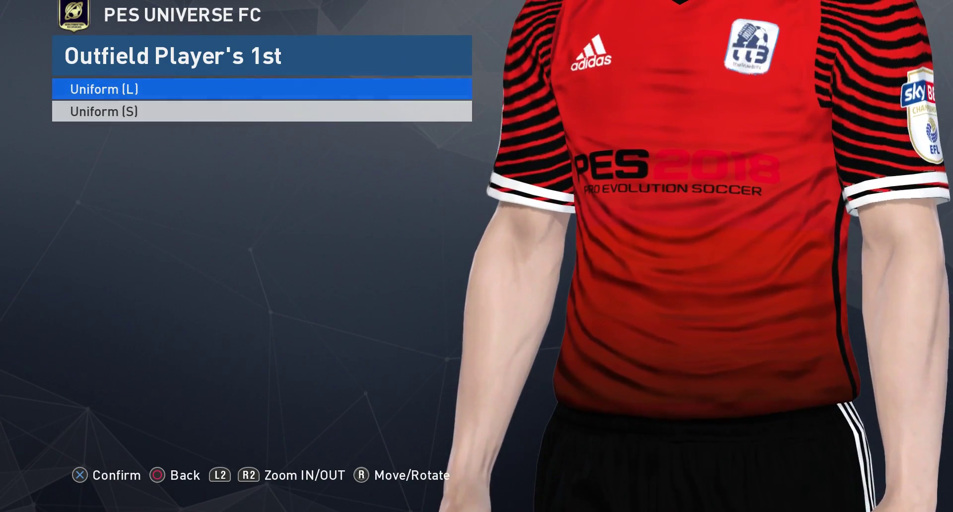
pyautogui.press('c')
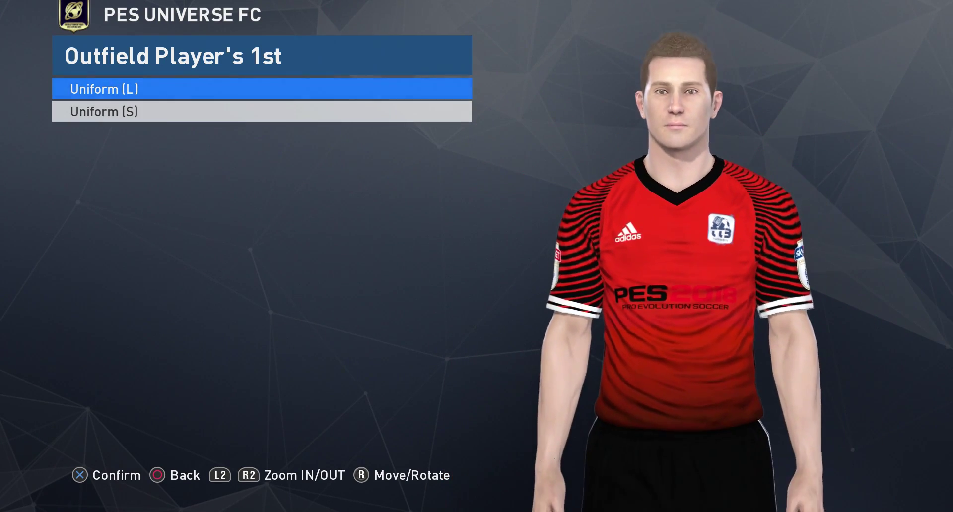
pyautogui.press('Right')
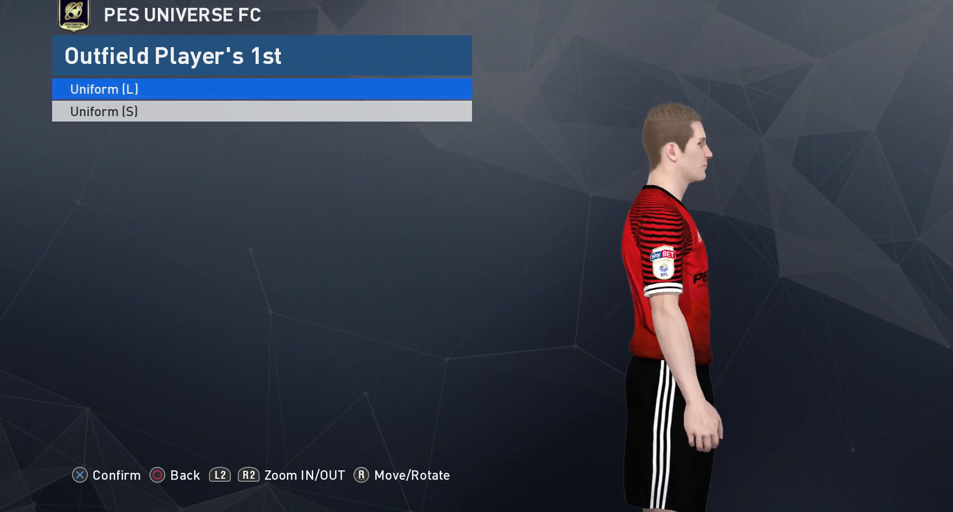
pyautogui.press('Right')
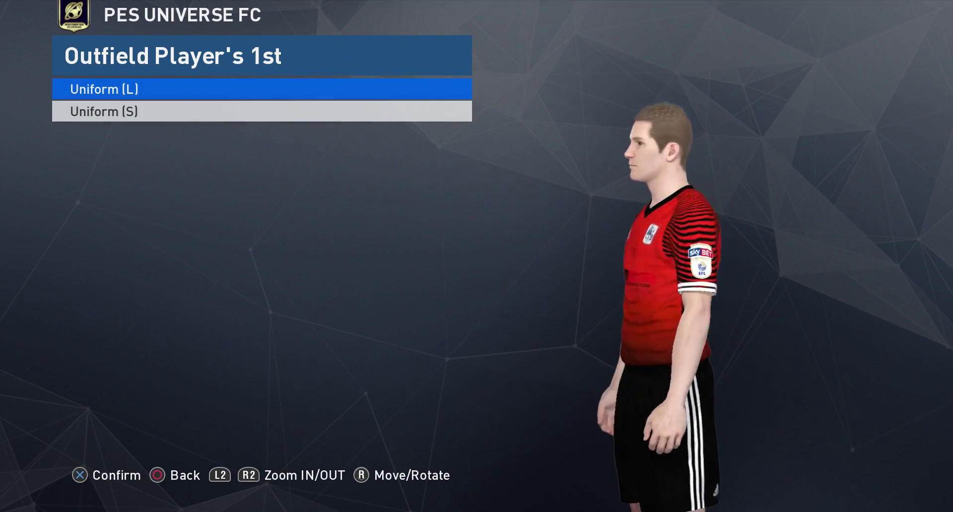
pyautogui.press('Right')
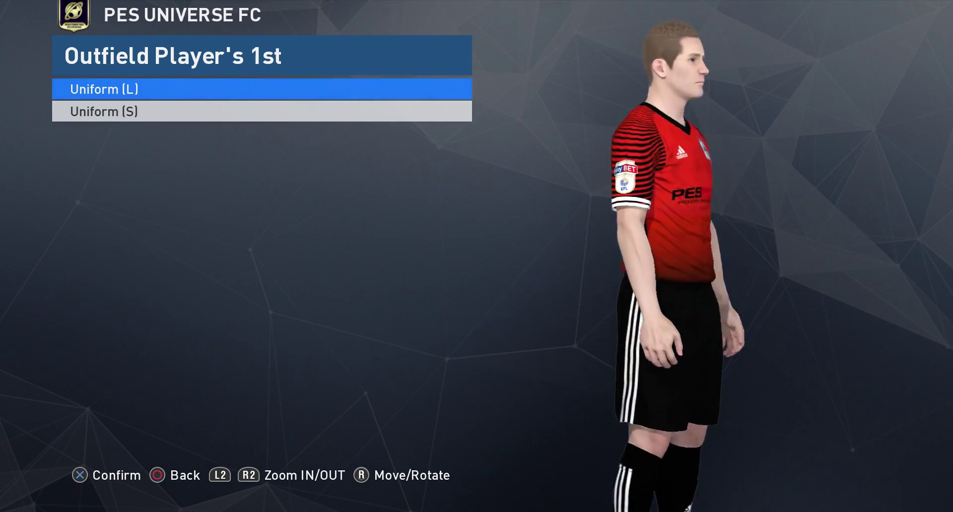
pyautogui.press('Down')
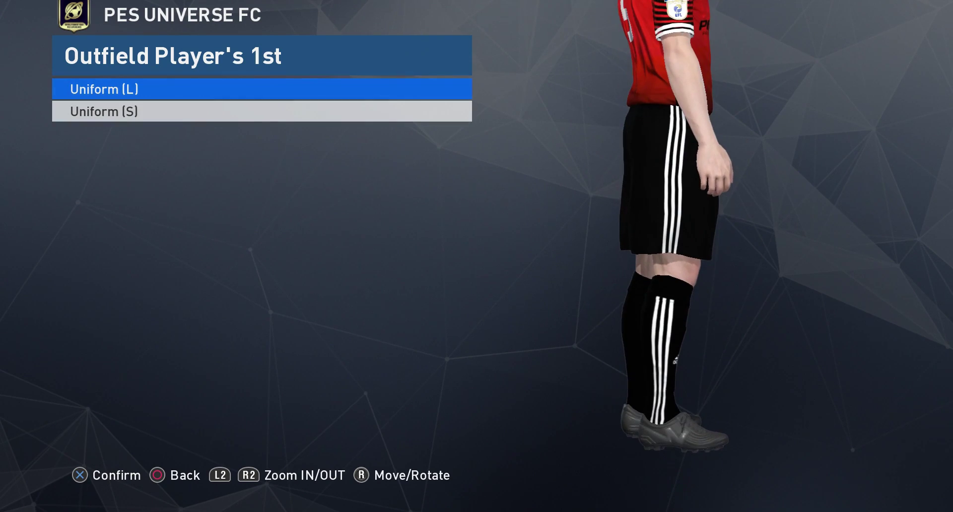
pyautogui.press('Right')
pyautogui.press('Right')
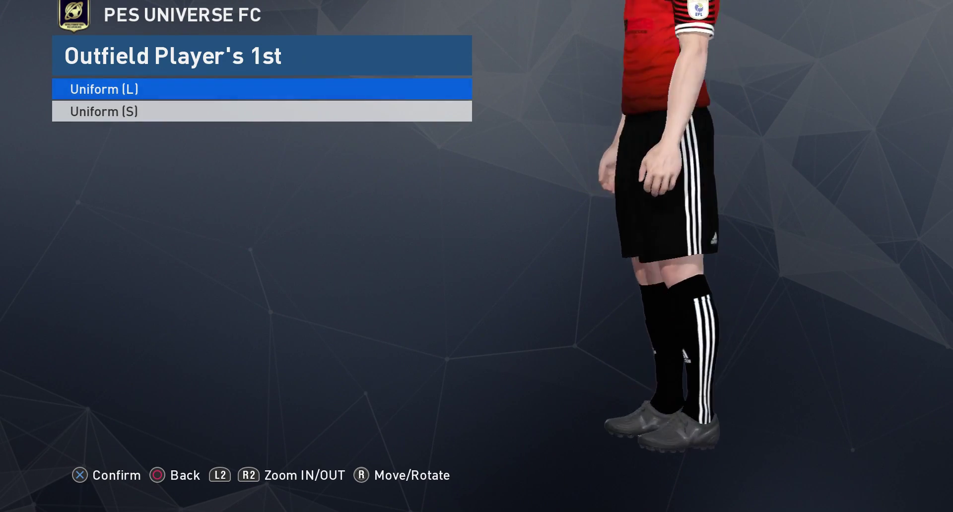
pyautogui.press('Right')
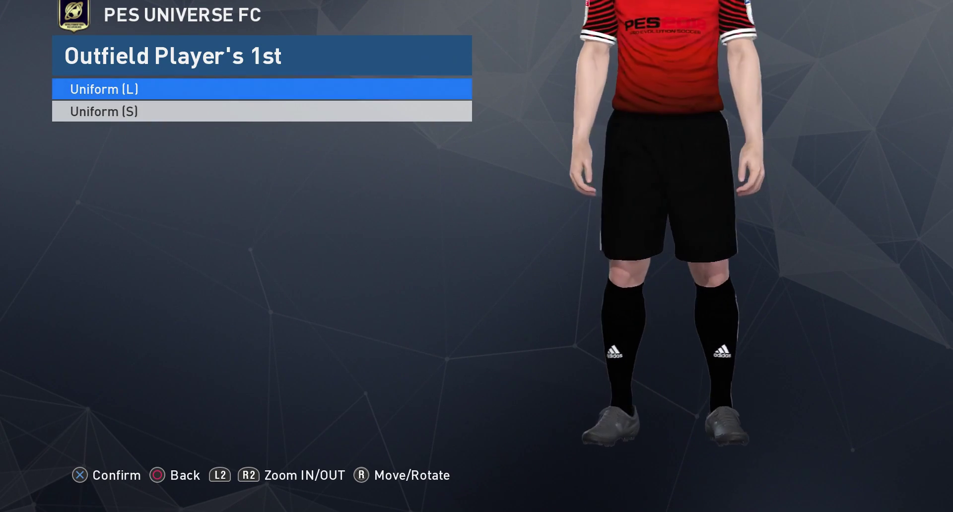
pyautogui.press('Up')
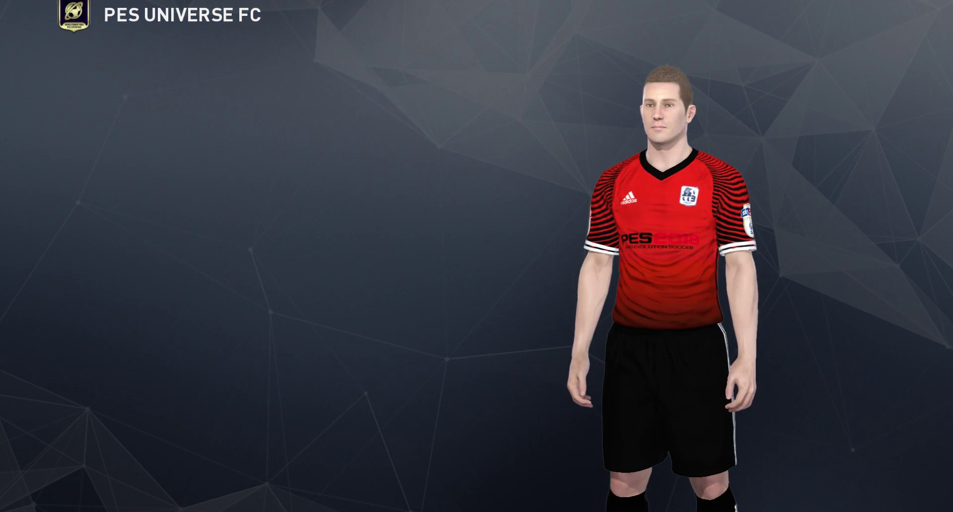
# Step: Leave the pasted-image options and open the Shirt settings of the Outfield Player's 1st kit
pyautogui.press('Escape')
pyautogui.press('Up')
pyautogui.press('Up')
pyautogui.press('Up')
pyautogui.press('Up')
pyautogui.press('Up')
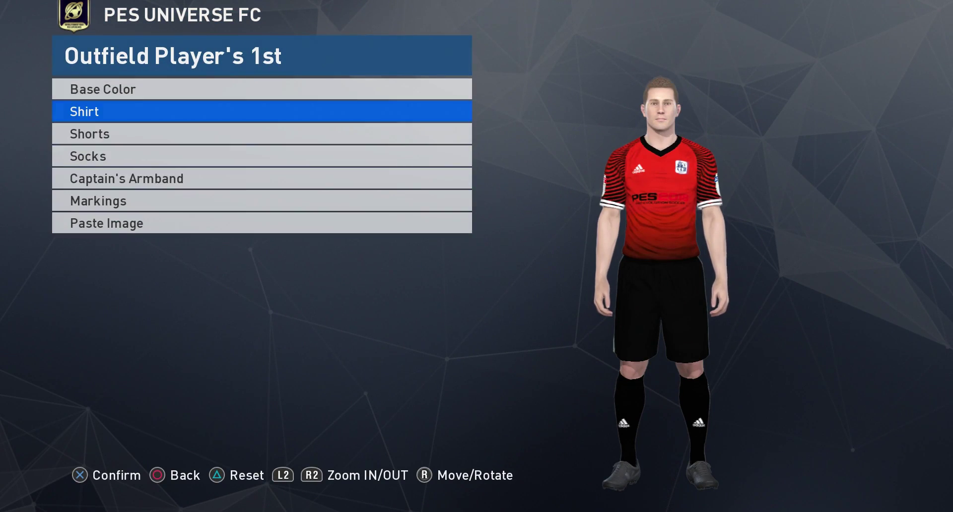
pyautogui.press('Return')
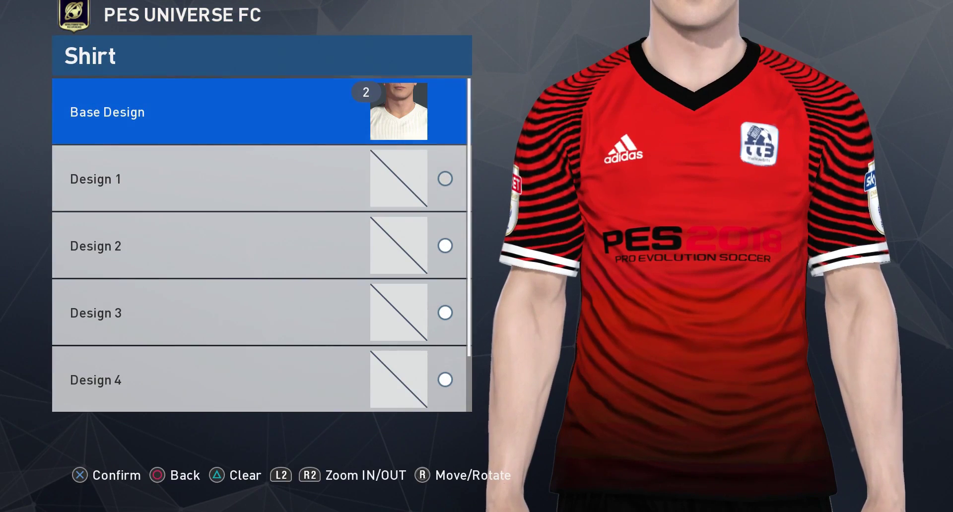
# Step: Compare the collar styles and set the shirt's Base Design to 11
pyautogui.press('Return')
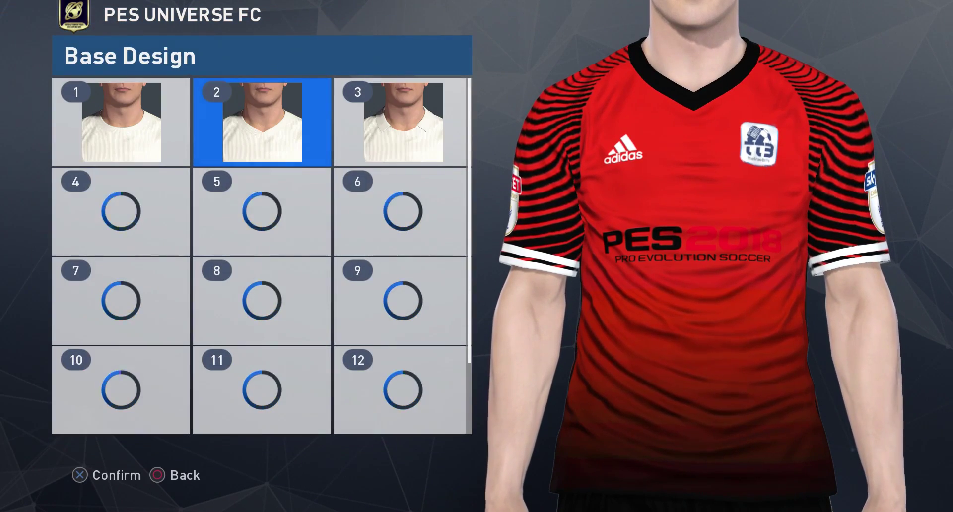
pyautogui.press('Right')
pyautogui.press('Down')
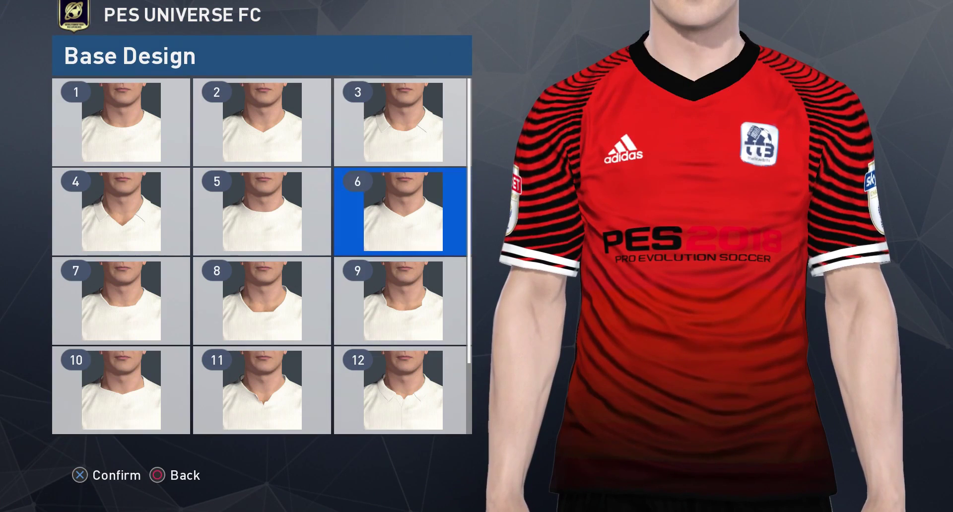
pyautogui.press('Down')
pyautogui.press('Down')
pyautogui.press('Down')
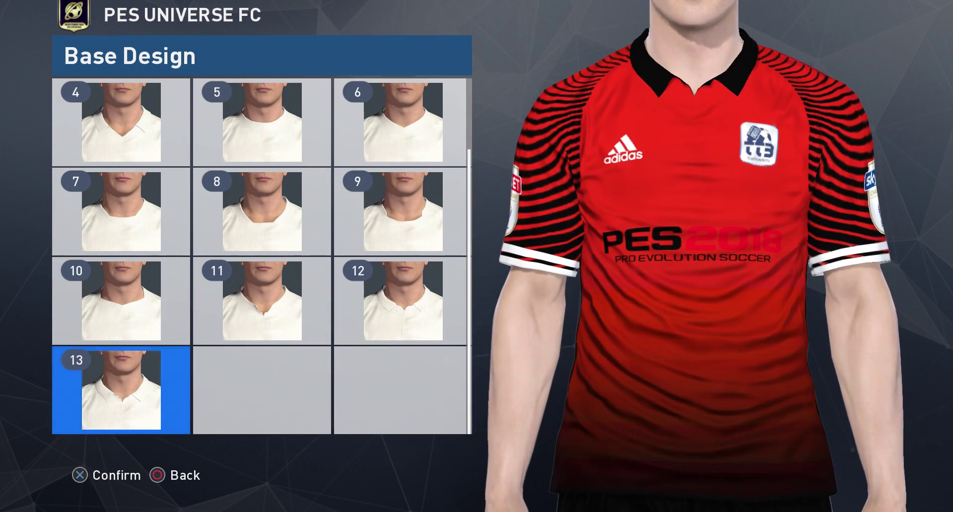
pyautogui.press('Up')
pyautogui.press('Right')
pyautogui.press('Right')
pyautogui.press('Left')
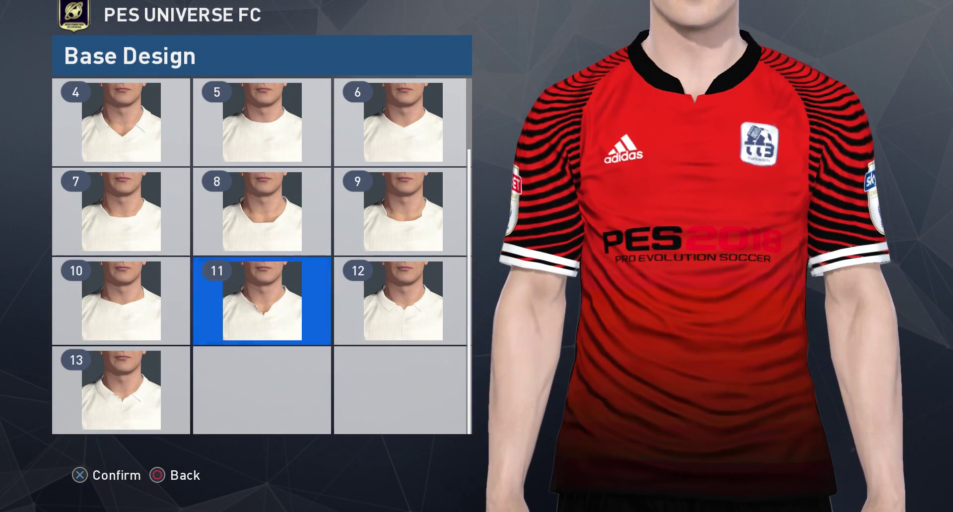
pyautogui.press('Return')
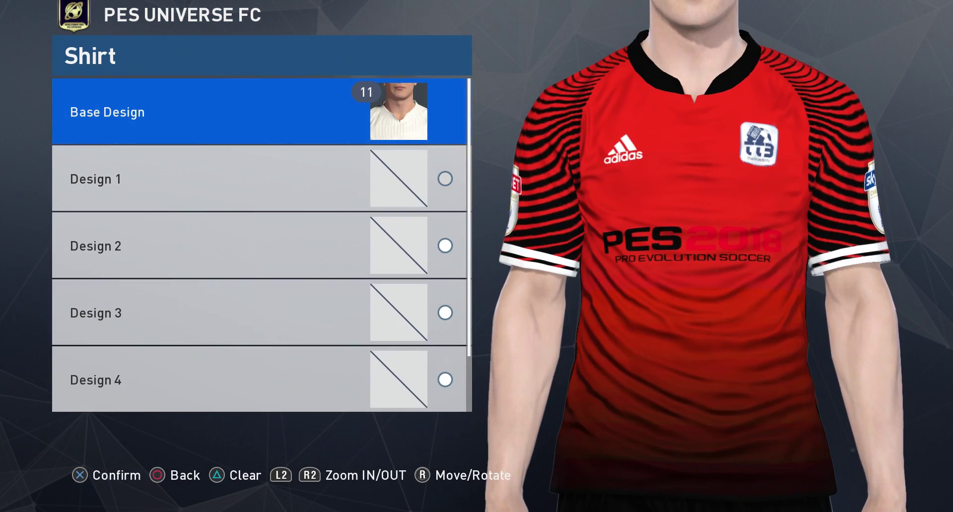
pyautogui.press('Escape')
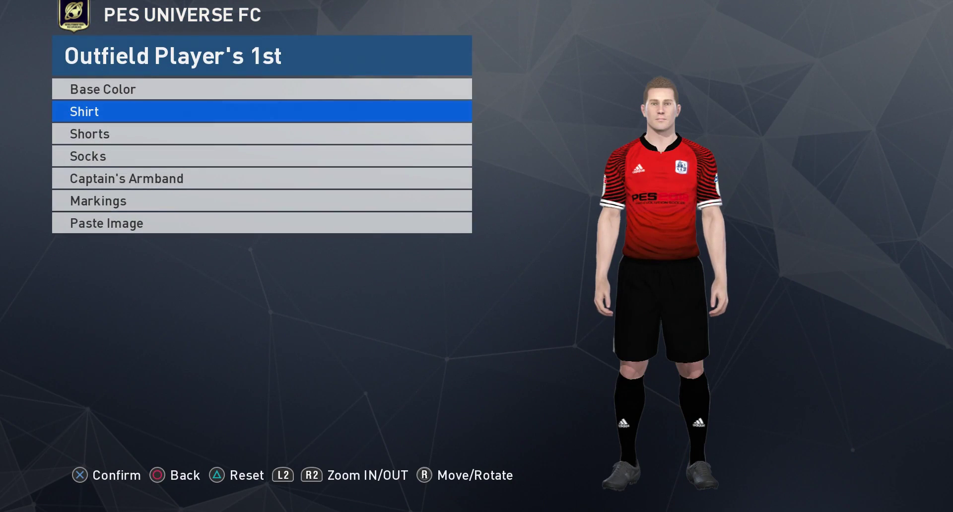
# Step: Paste Product (36).png onto the Outfield Player's 2nd kit as its Uniform (L) image
pyautogui.press('Escape')
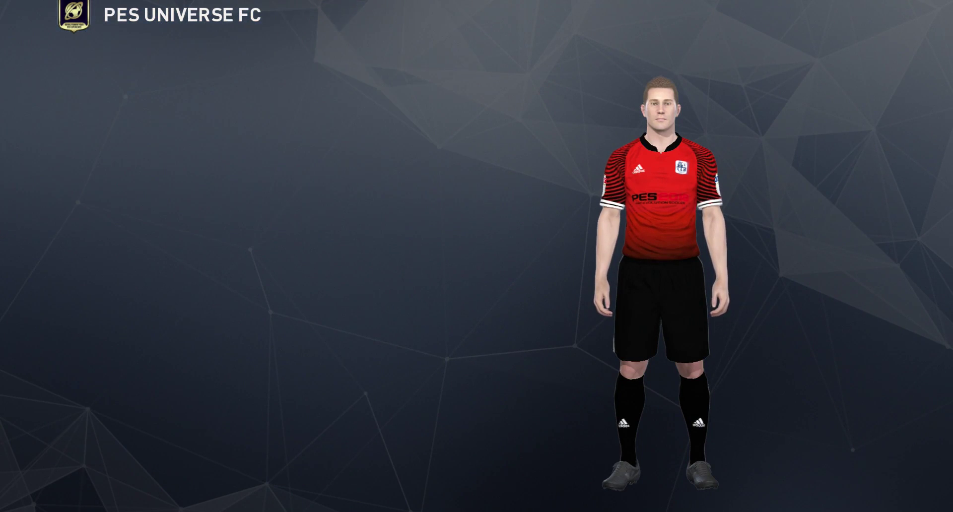
pyautogui.press('Down')
pyautogui.press('Return')
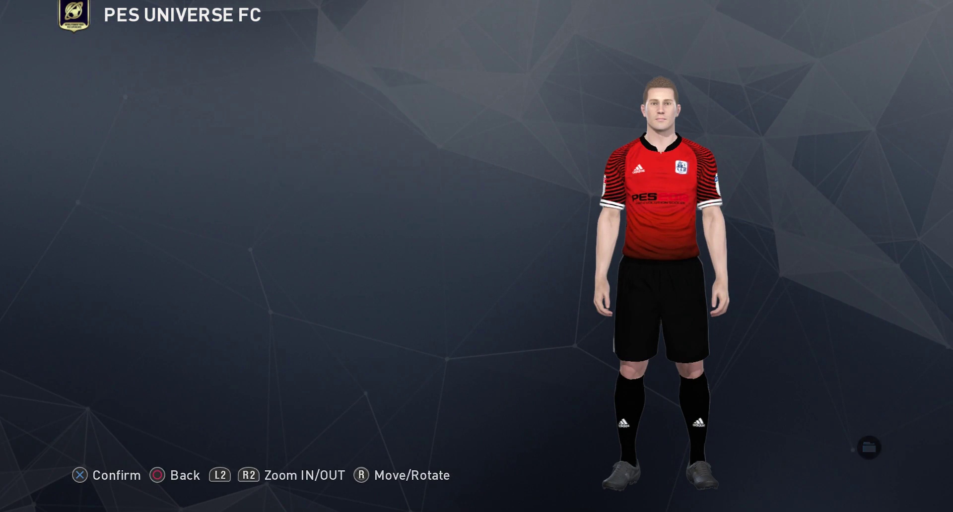
pyautogui.press('Up')
pyautogui.press('Return')
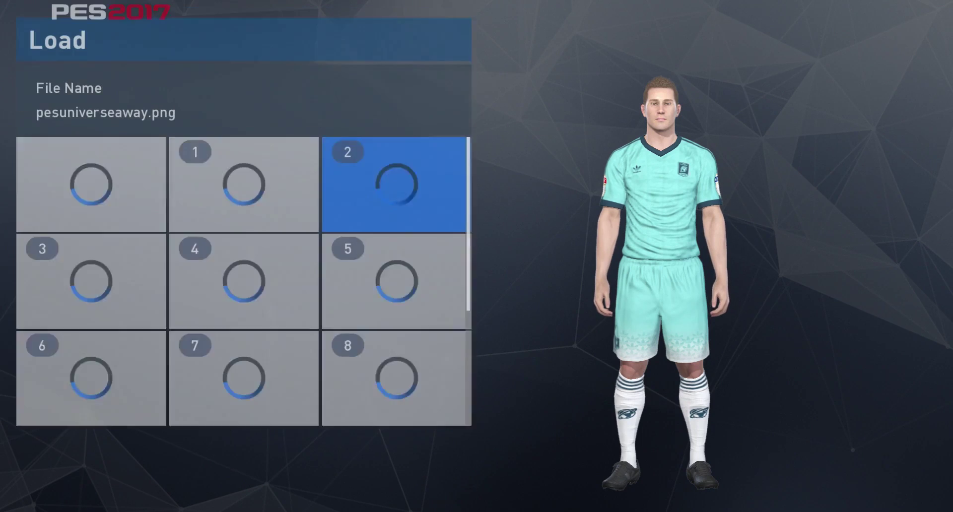
pyautogui.press('Down')
pyautogui.press('Down')
pyautogui.press('Down')
pyautogui.press('Down')
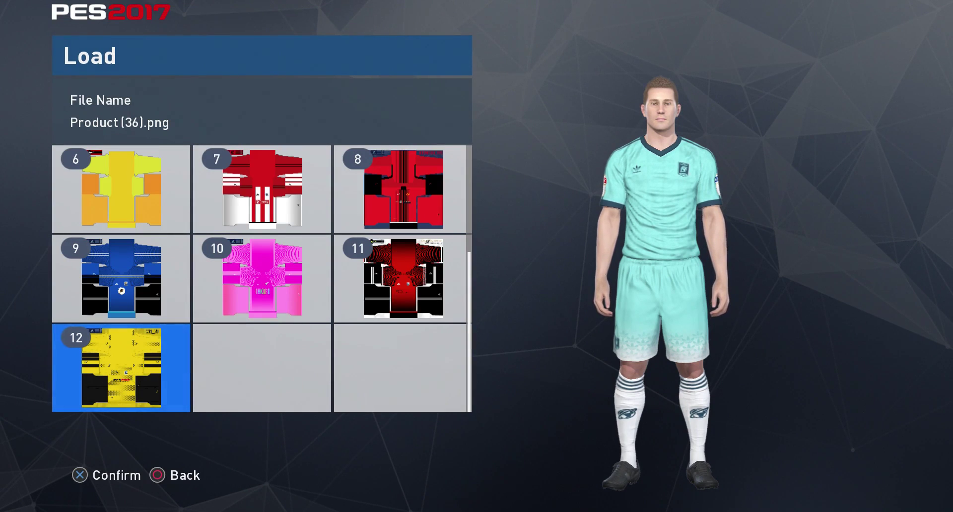
pyautogui.press('Return')
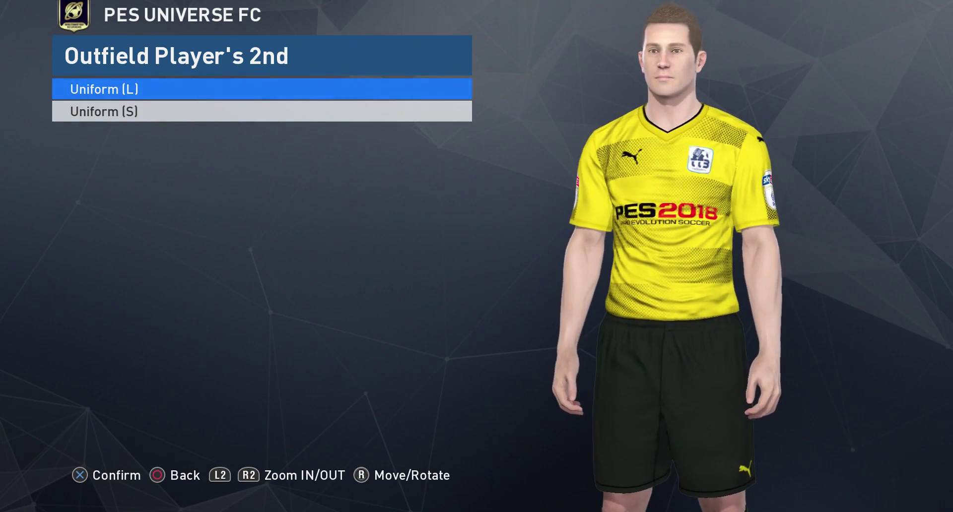
# Step: Leave the pasted-image options and open the shirt's Base Design choices for the Outfield Player's 2nd kit
pyautogui.press('Escape')
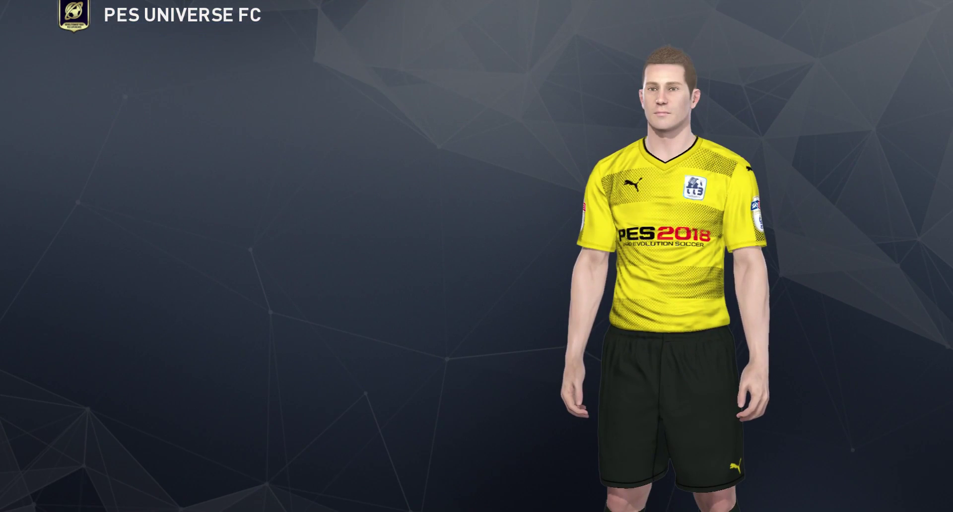
pyautogui.press('Up')
pyautogui.press('Up')
pyautogui.press('Up')
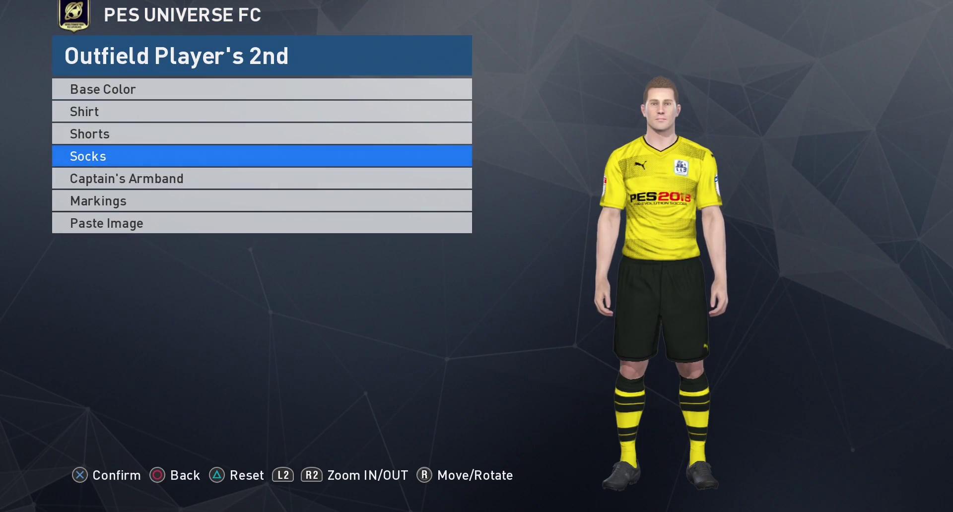
pyautogui.press('Up')
pyautogui.press('Down')
pyautogui.press('Return')
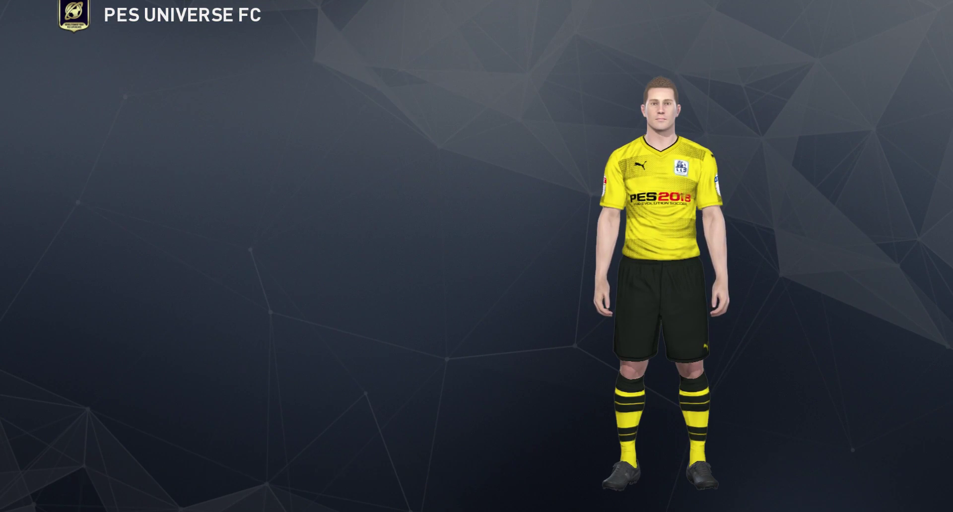
pyautogui.press('Return')
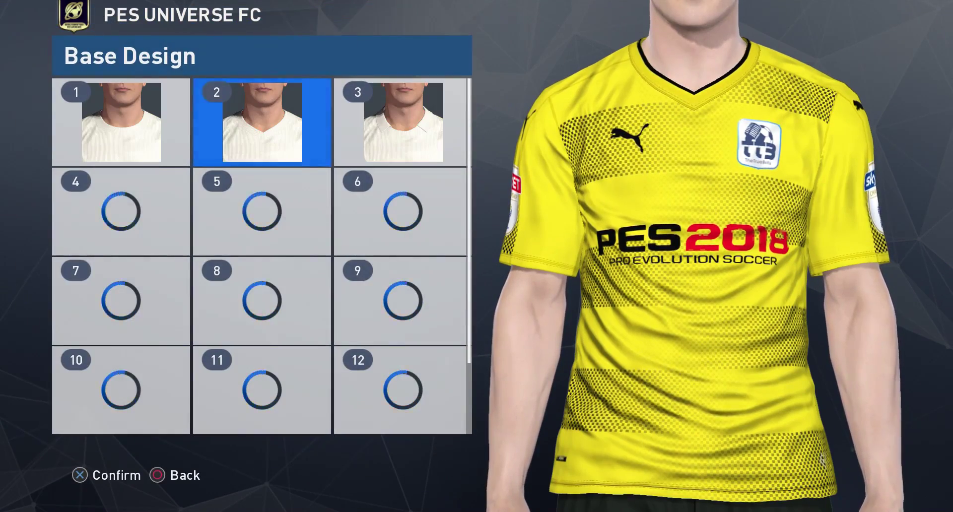
# Step: Compare the collar styles and set the 2nd kit shirt's Base Design to a fold-over collar with a small V opening
pyautogui.press('Down')
pyautogui.press('Left')
pyautogui.press('Down')
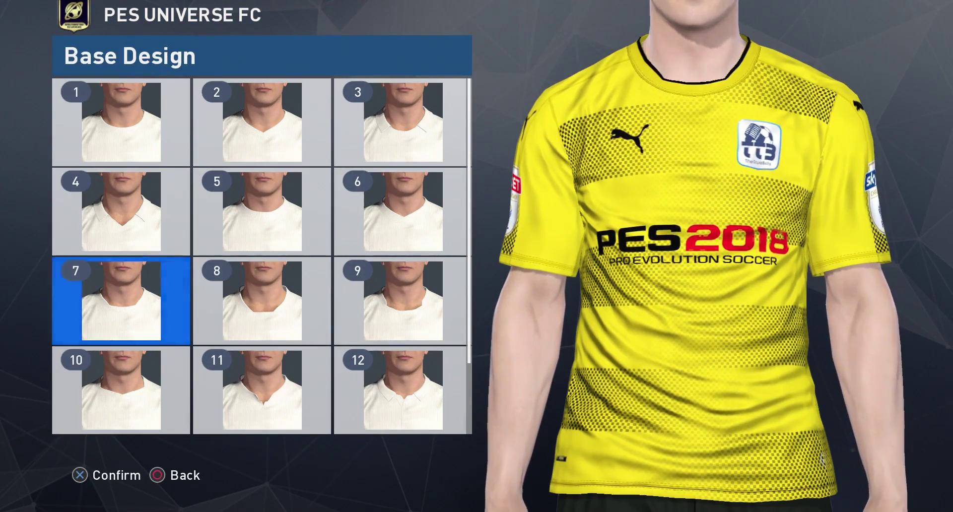
pyautogui.press('Right')
pyautogui.press('Right')
pyautogui.press('Down')
pyautogui.press('Left')
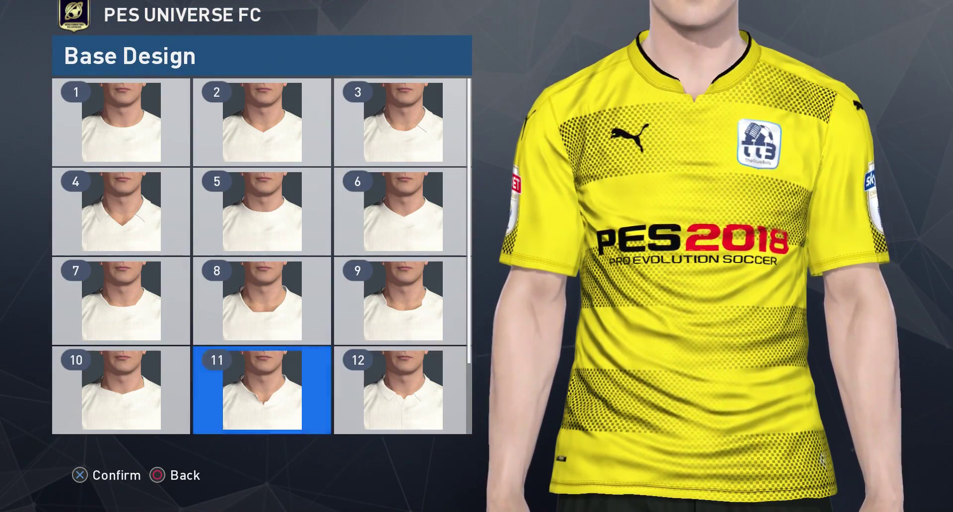
pyautogui.press('Down')
pyautogui.press('Return')
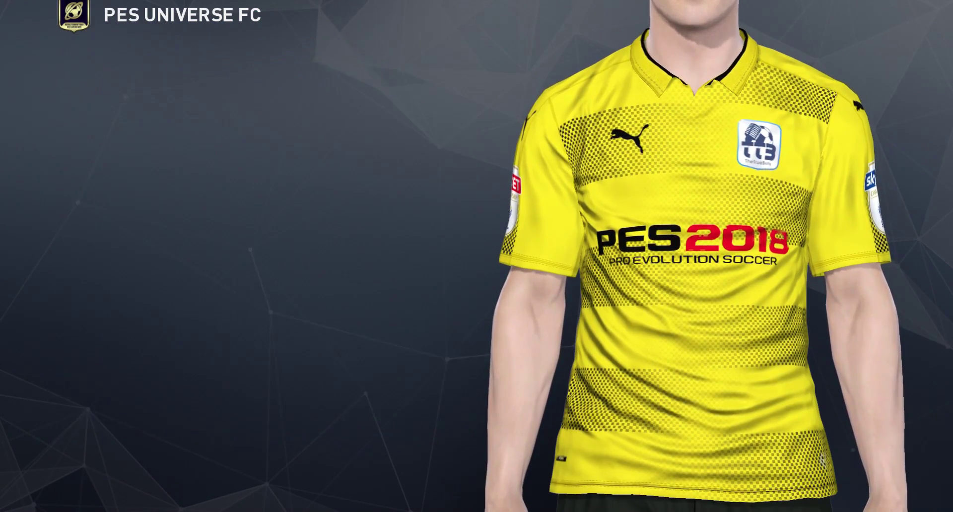
pyautogui.press('Escape')
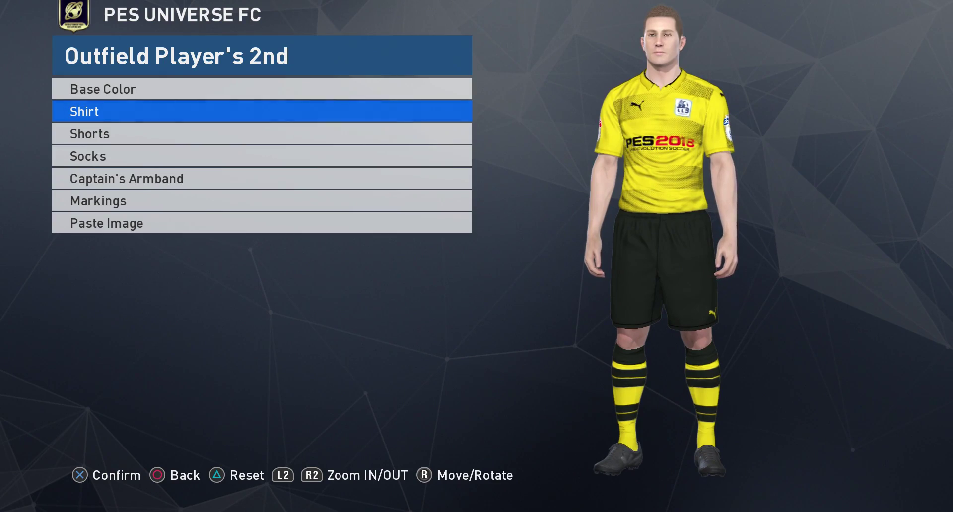
# Step: Reopen the Shirt settings of the Outfield Player's 2nd kit
pyautogui.press('Return')
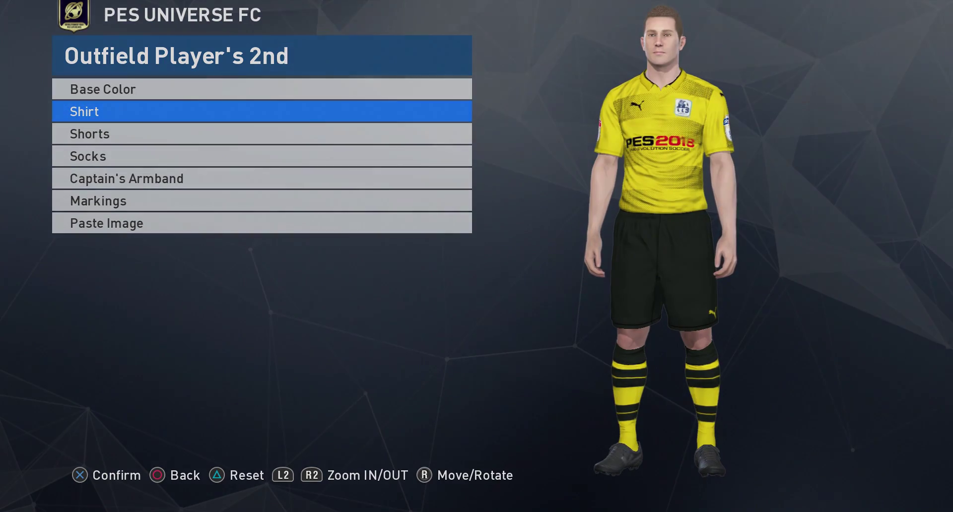